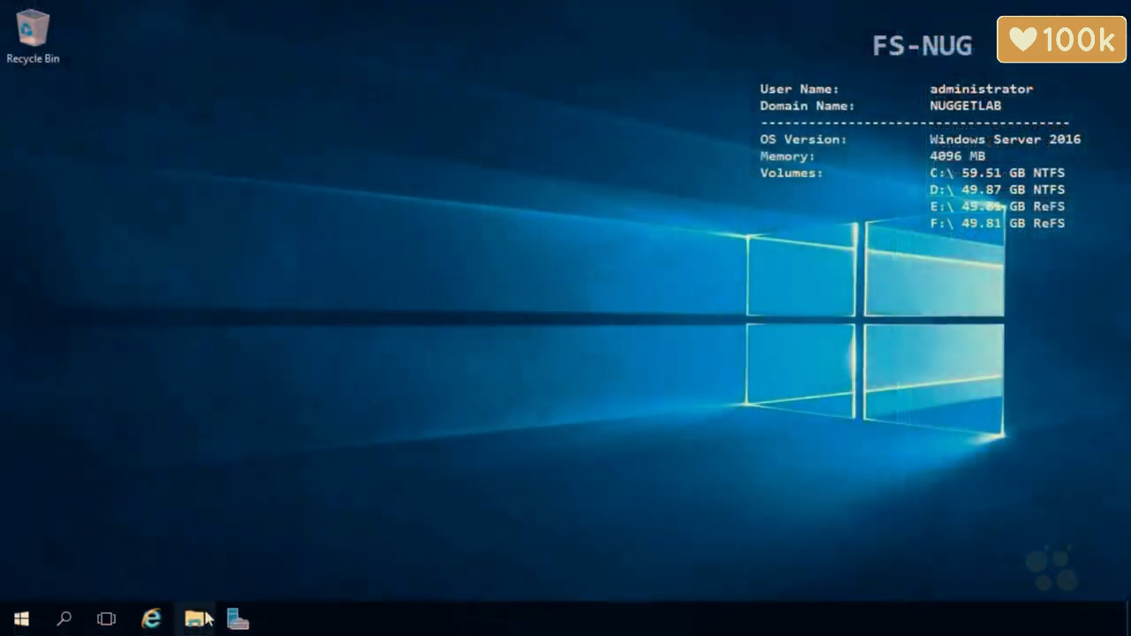
# Open File Explorer from the taskbar on the FS-NUG server
pyautogui.click(195, 619)
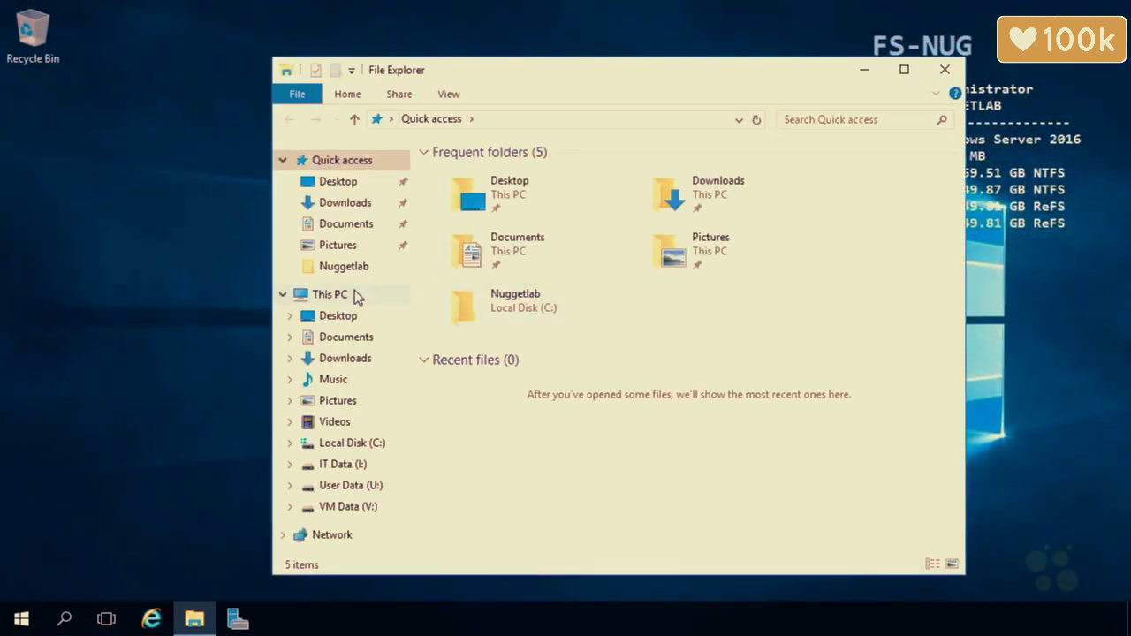
# Browse from This PC to U:\Company and look inside the Docs folder
pyautogui.click(354, 292)
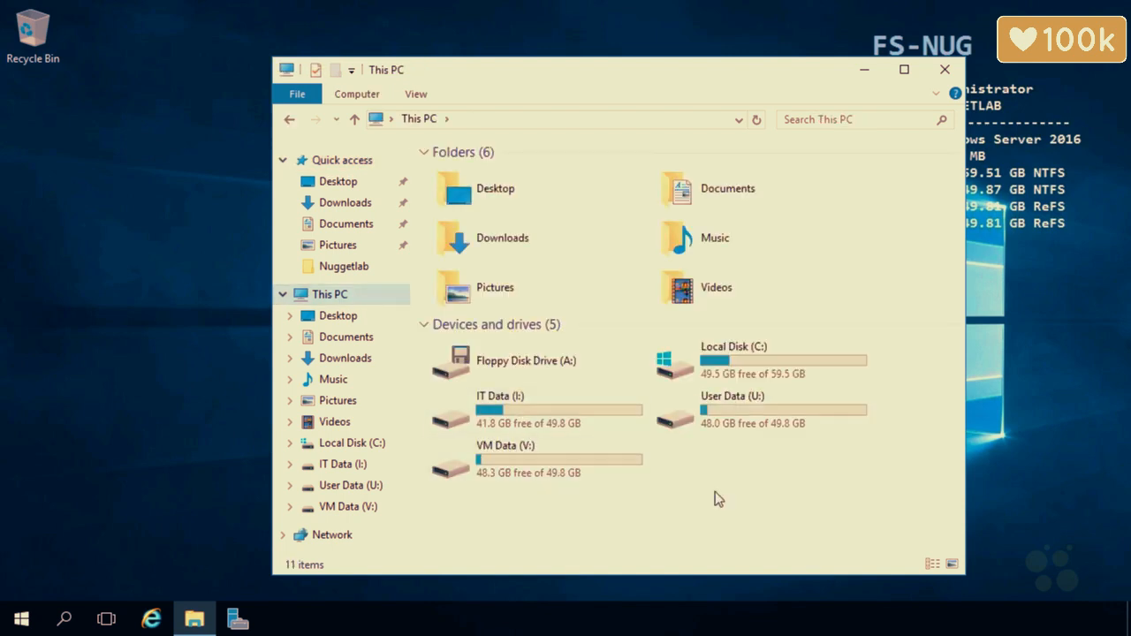
pyautogui.doubleClick(721, 428)
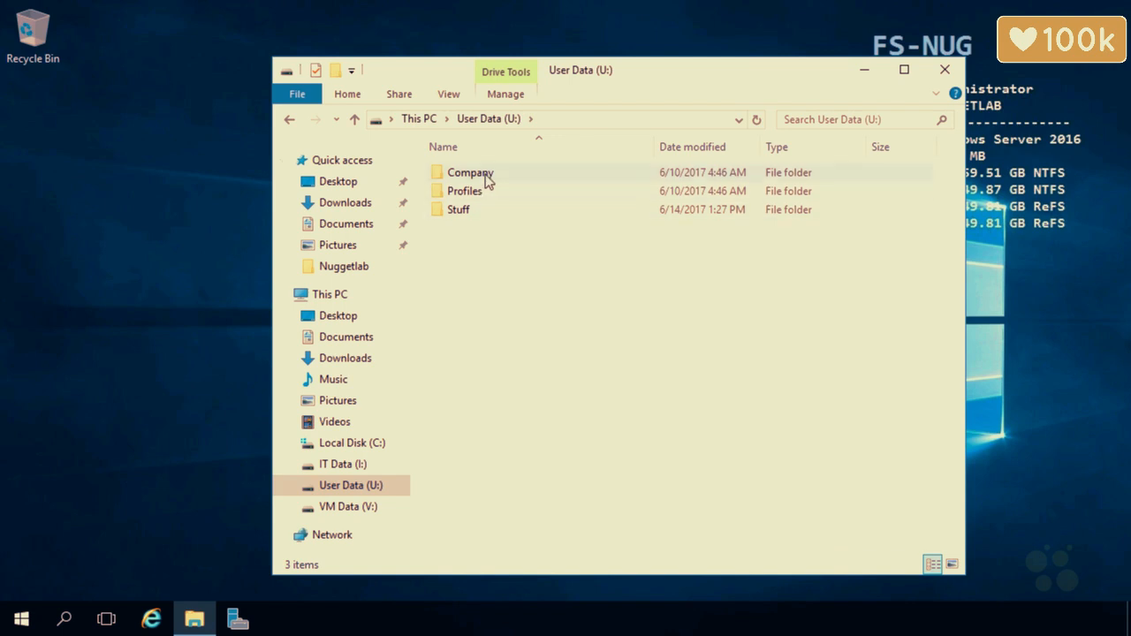
pyautogui.doubleClick(486, 174)
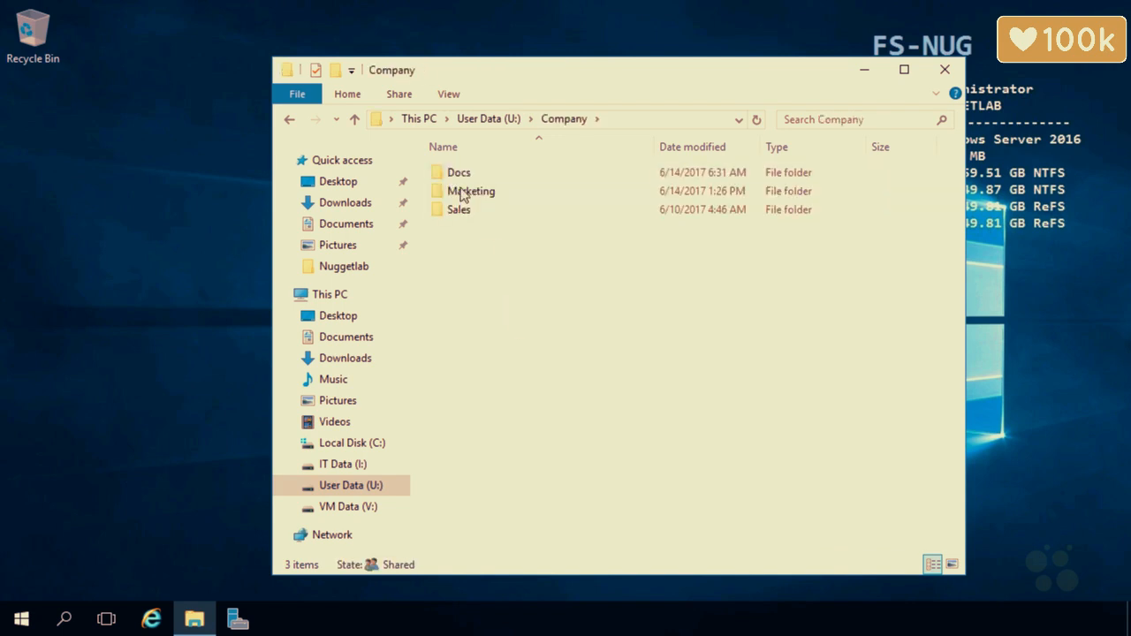
pyautogui.doubleClick(470, 173)
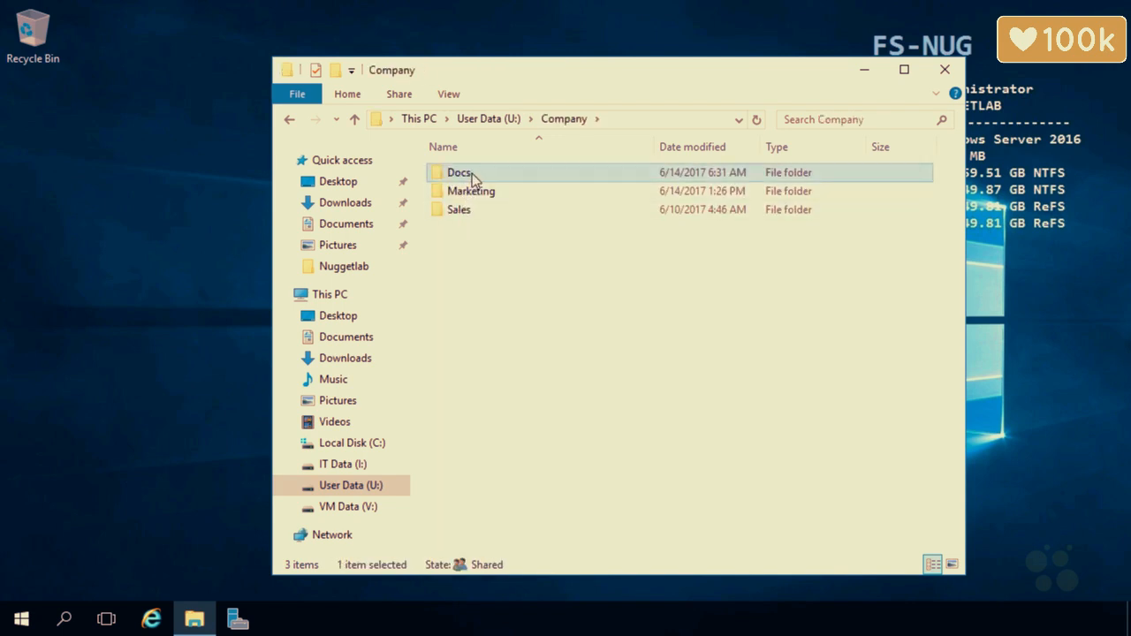
# Look inside the Marketing and Sales folders, then launch Server Manager
pyautogui.click(564, 118)
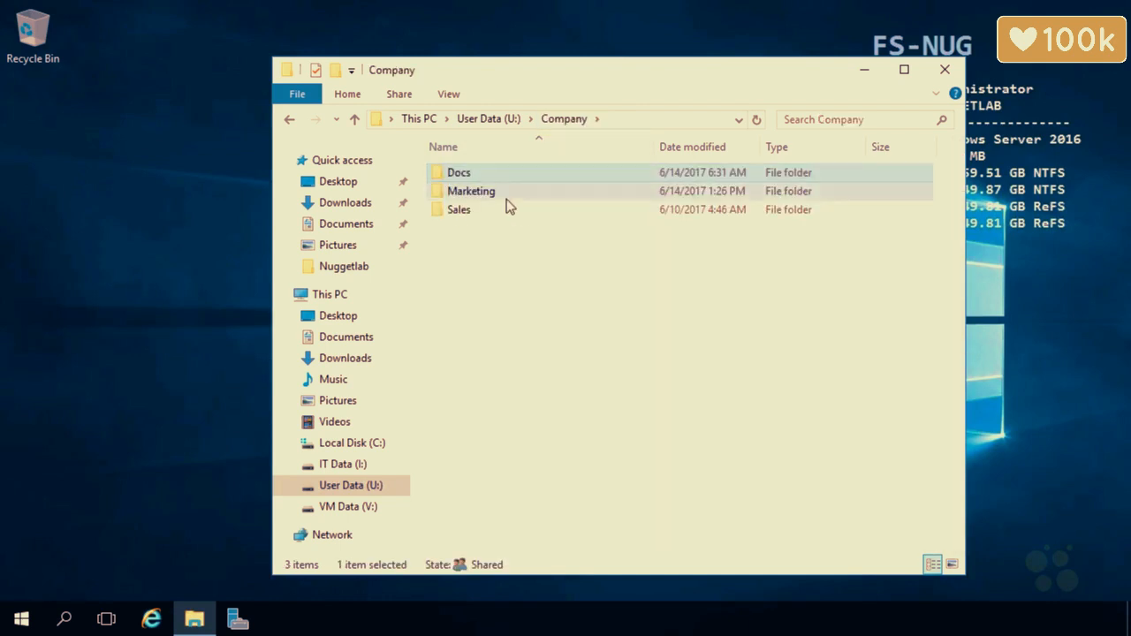
pyautogui.doubleClick(506, 199)
pyautogui.click(561, 121)
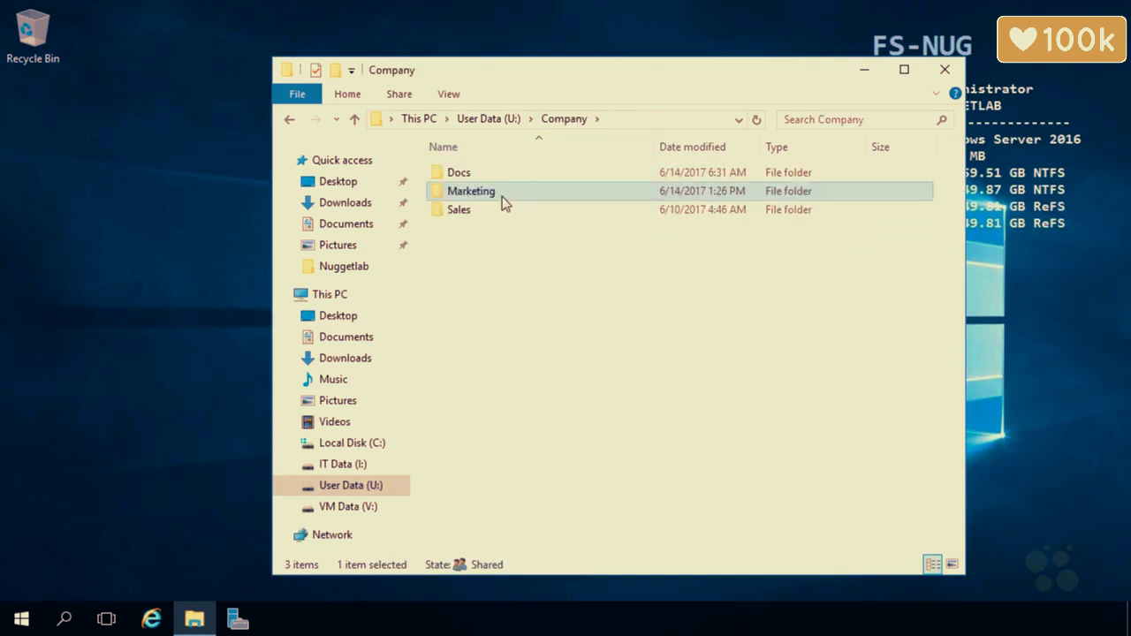
pyautogui.doubleClick(489, 208)
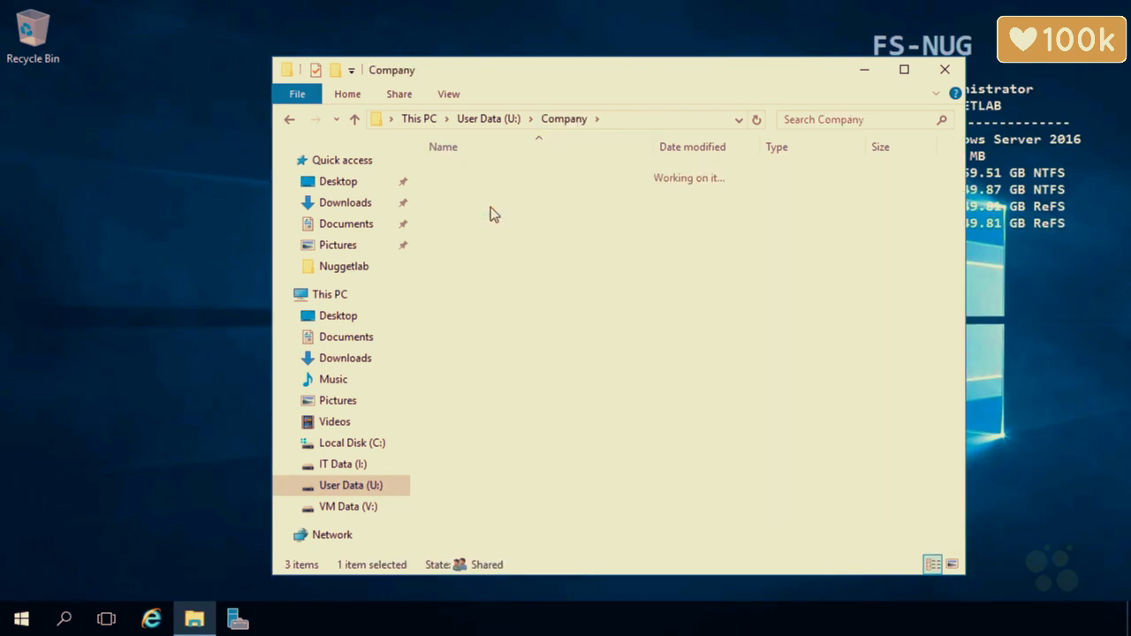
pyautogui.click(575, 121)
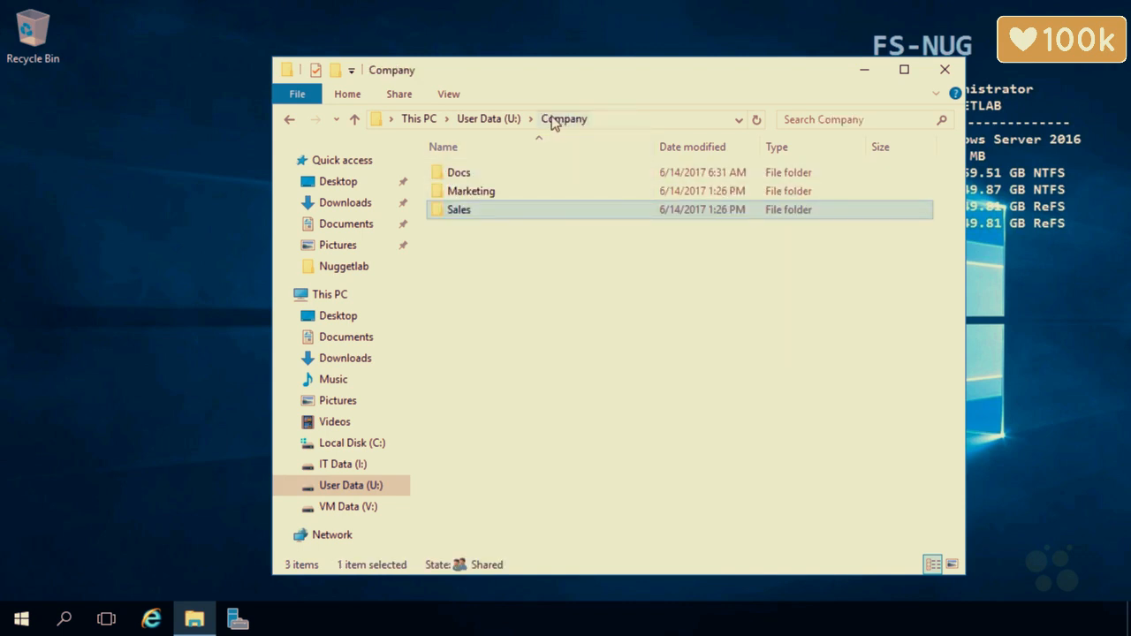
pyautogui.click(237, 619)
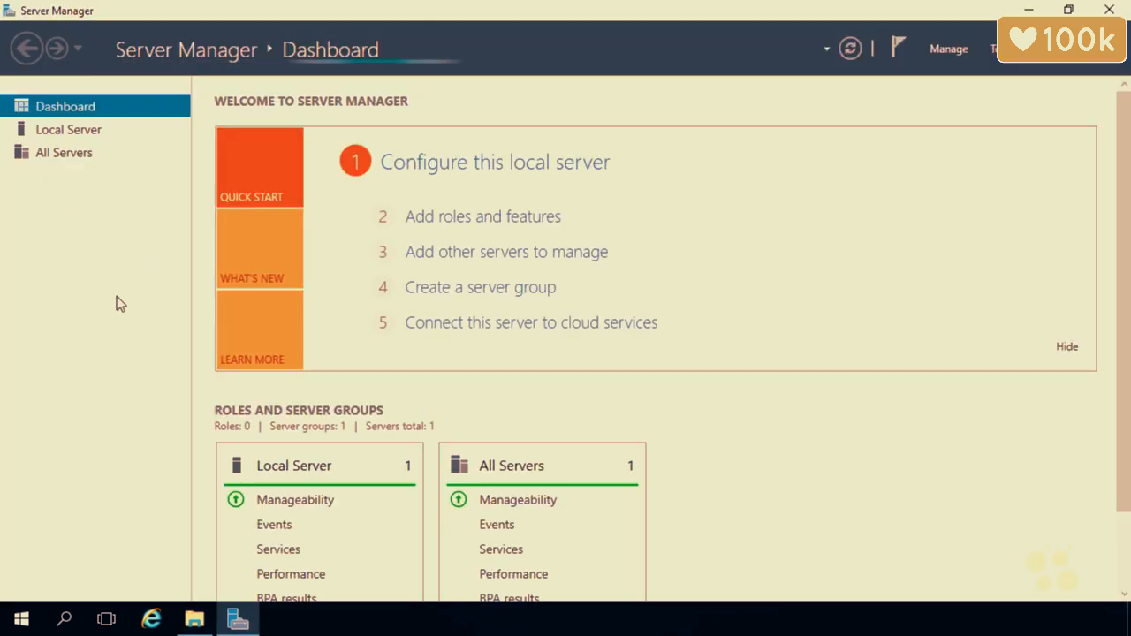
# List the shares in File and Storage Services, checking the Software$ and VMs$ volumes
pyautogui.click(77, 177)
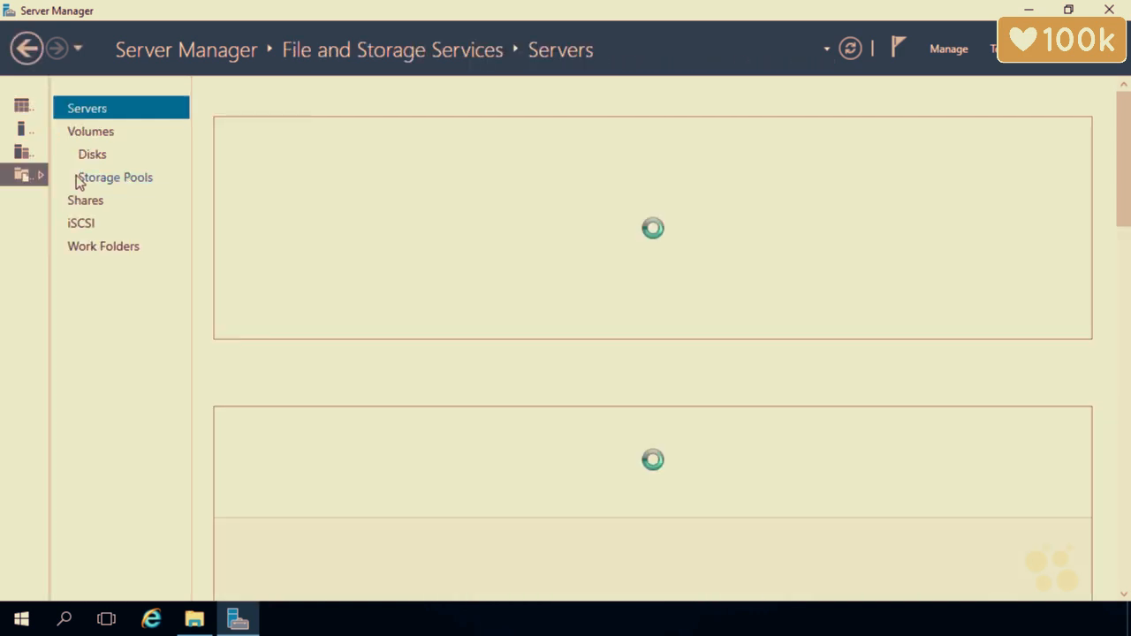
pyautogui.click(84, 205)
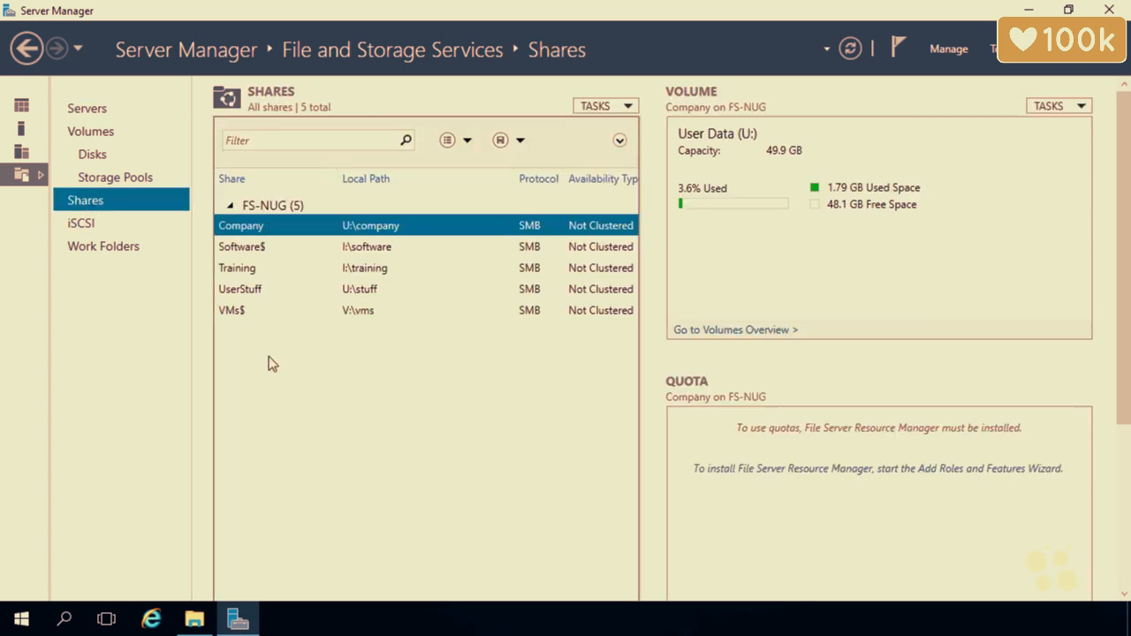
pyautogui.click(275, 247)
pyautogui.click(262, 311)
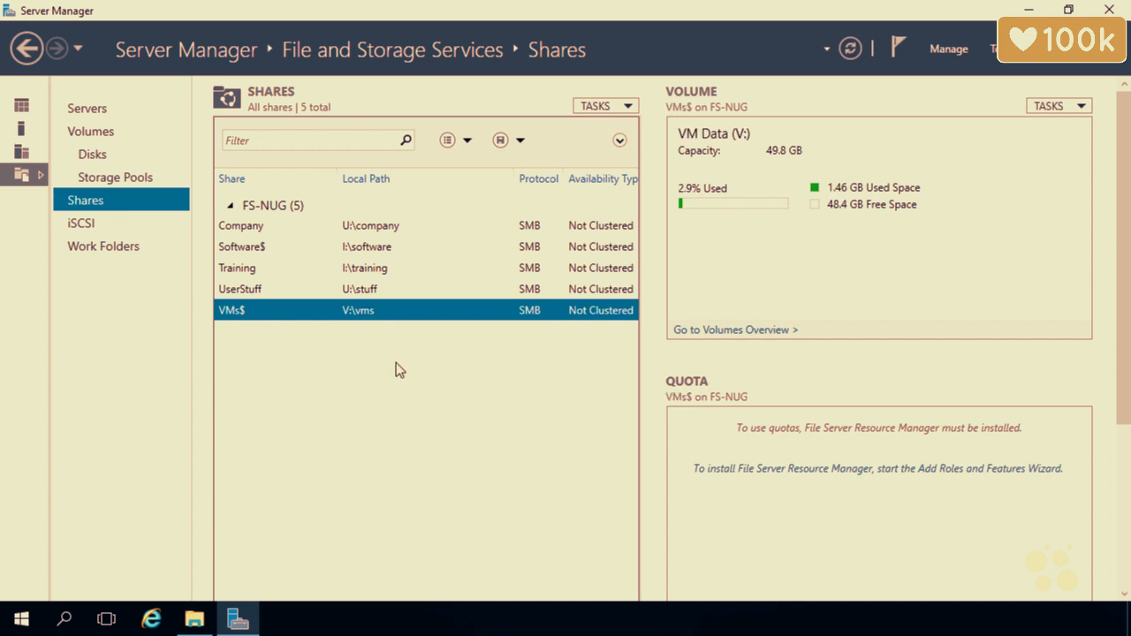
# Review the Company share's permissions (Everyone Full Control) and close its properties
pyautogui.rightClick(359, 232)
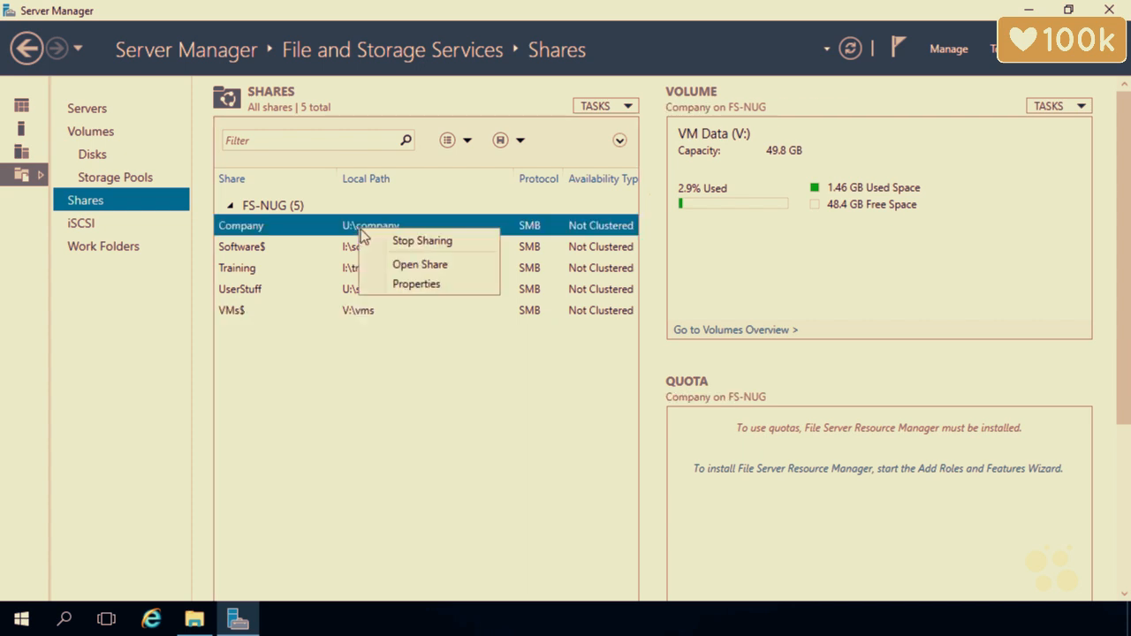
pyautogui.click(402, 284)
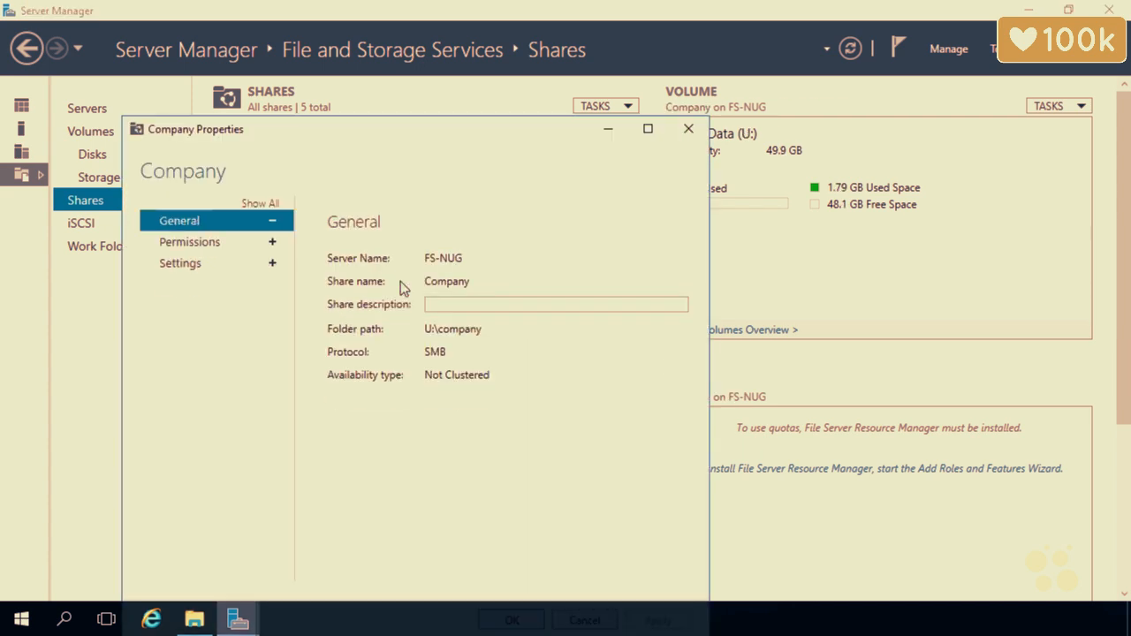
pyautogui.click(246, 250)
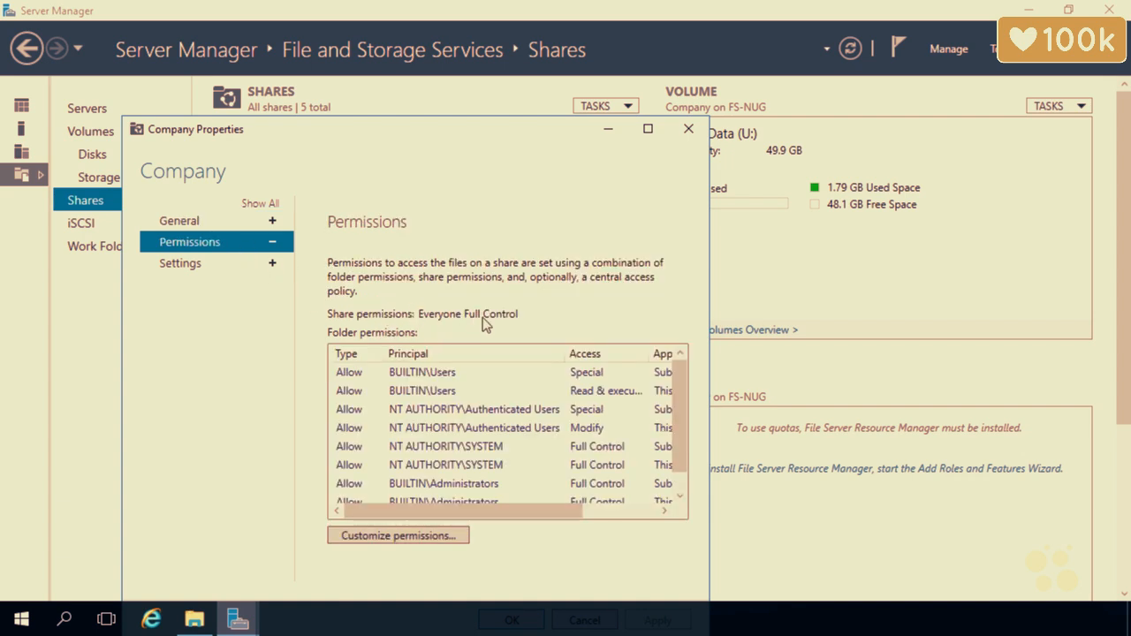
pyautogui.click(687, 132)
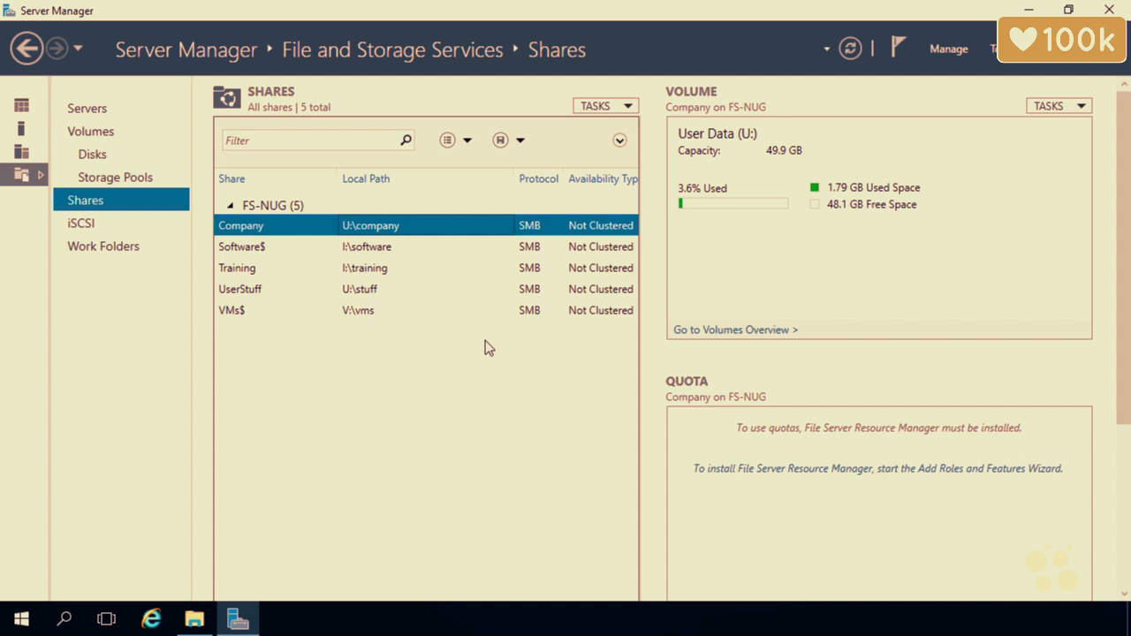
# From This PC, open the Security tab's permissions editor for the User Data (U:) drive
pyautogui.click(1027, 9)
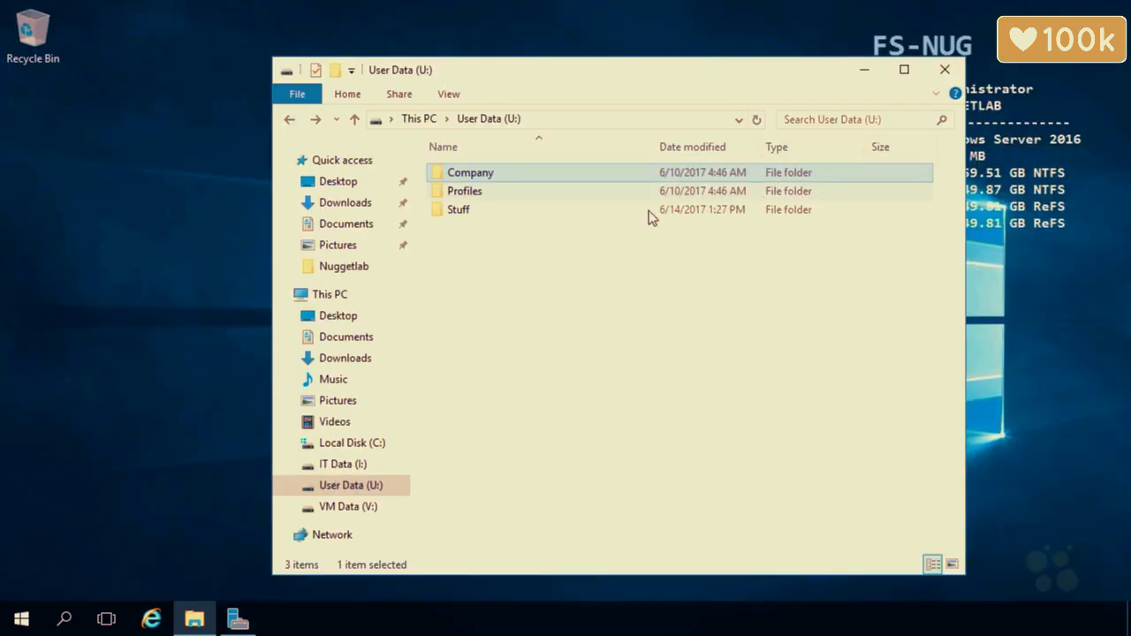
pyautogui.click(422, 118)
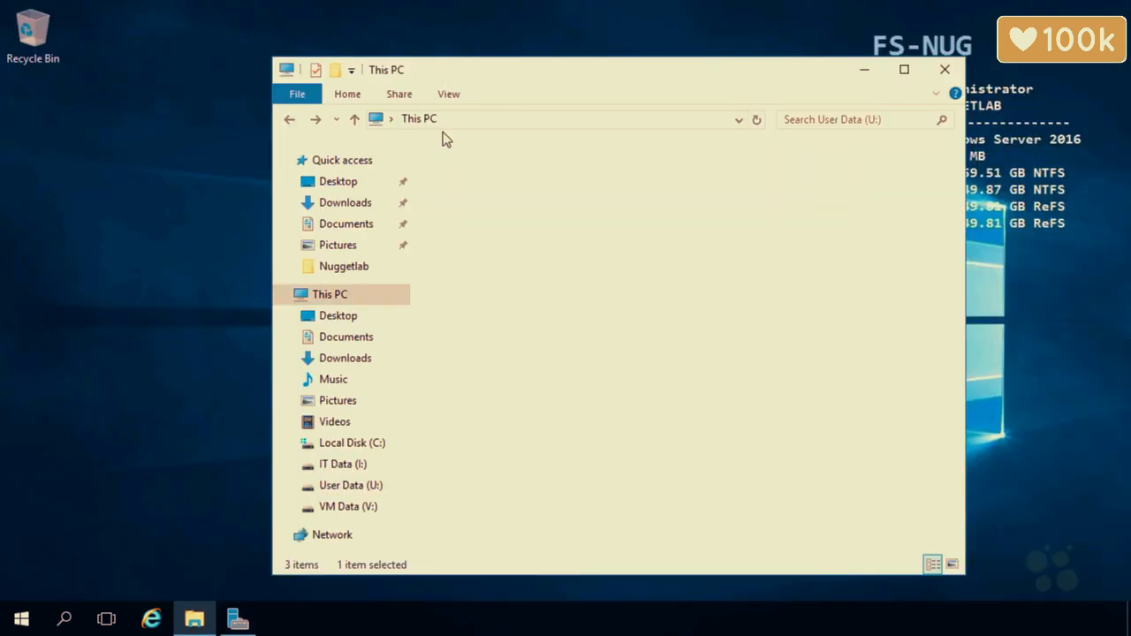
pyautogui.moveTo(751, 400)
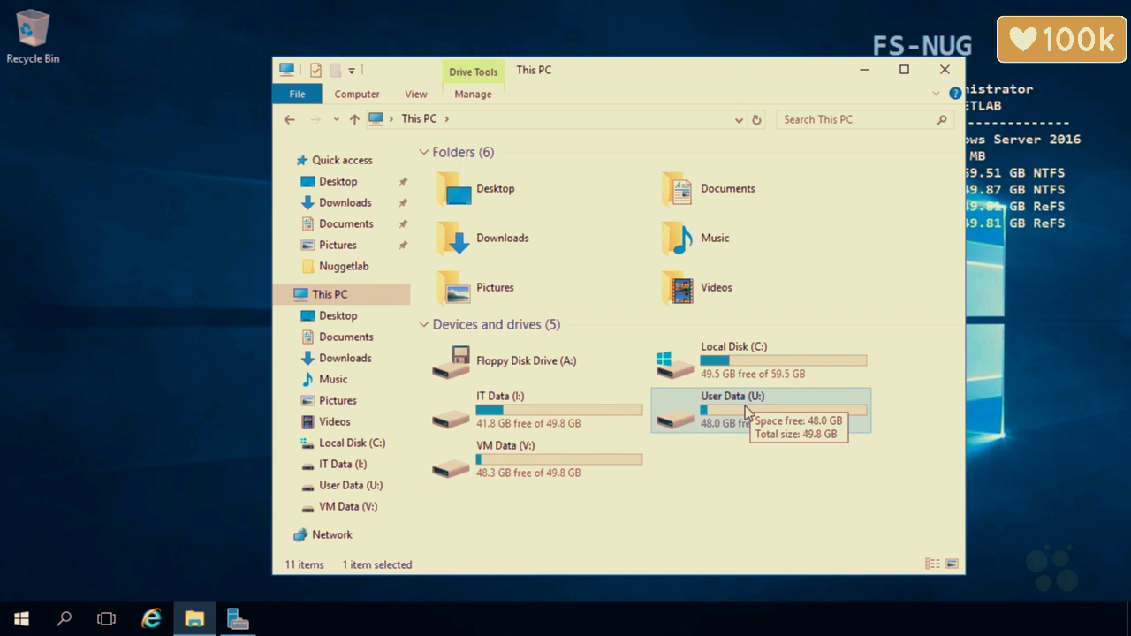
pyautogui.rightClick(745, 406)
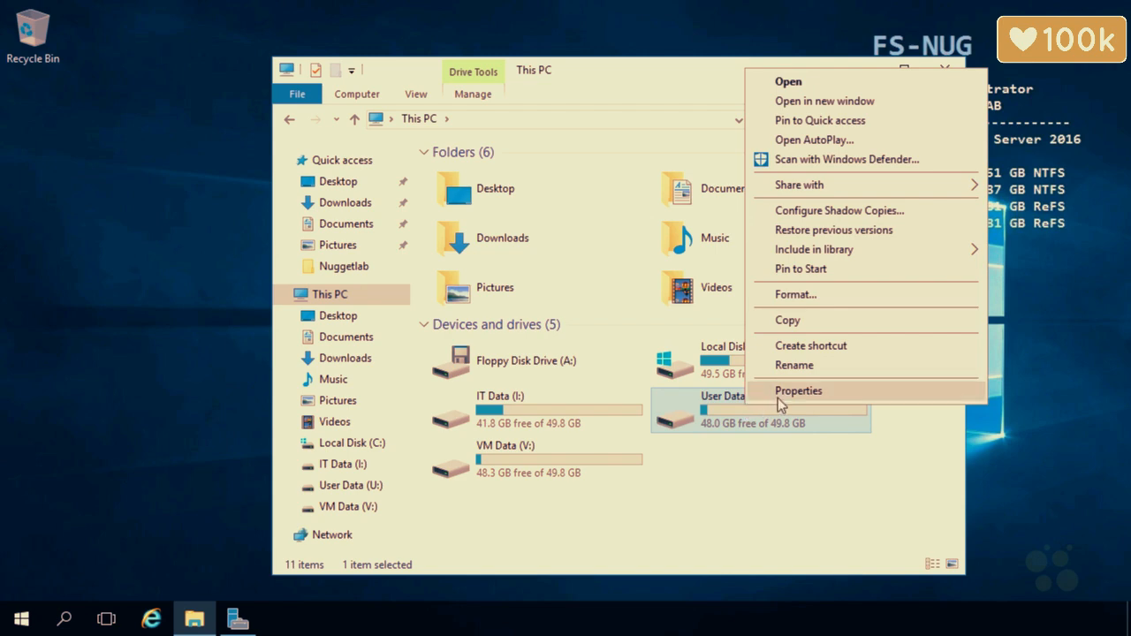
pyautogui.click(779, 394)
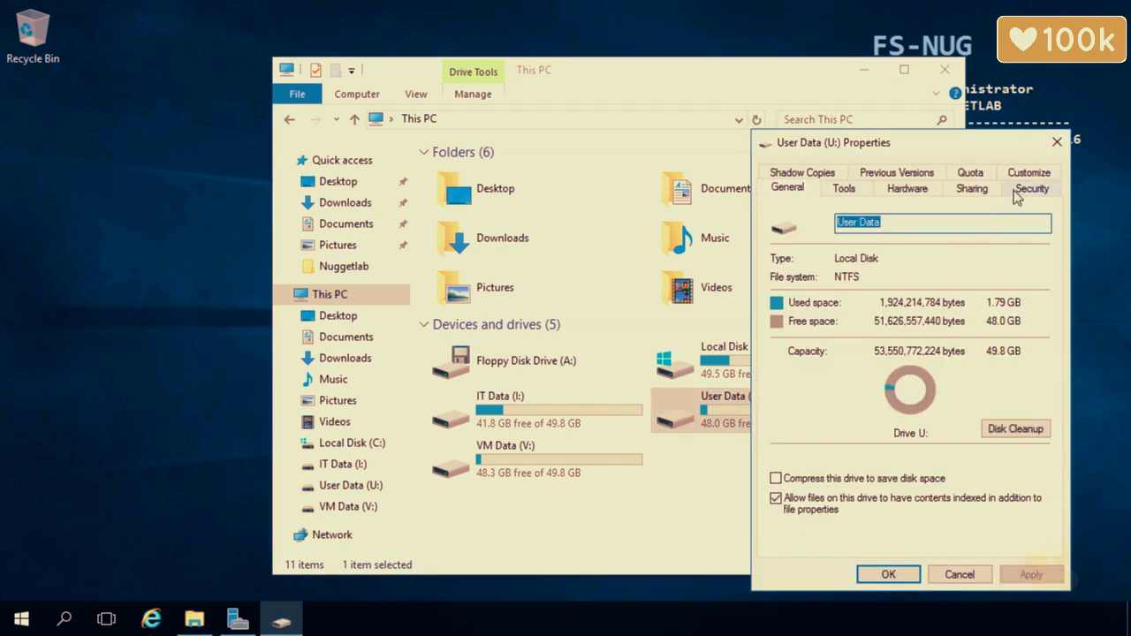
pyautogui.click(1016, 189)
pyautogui.moveTo(959, 143); pyautogui.dragTo(740, 101)
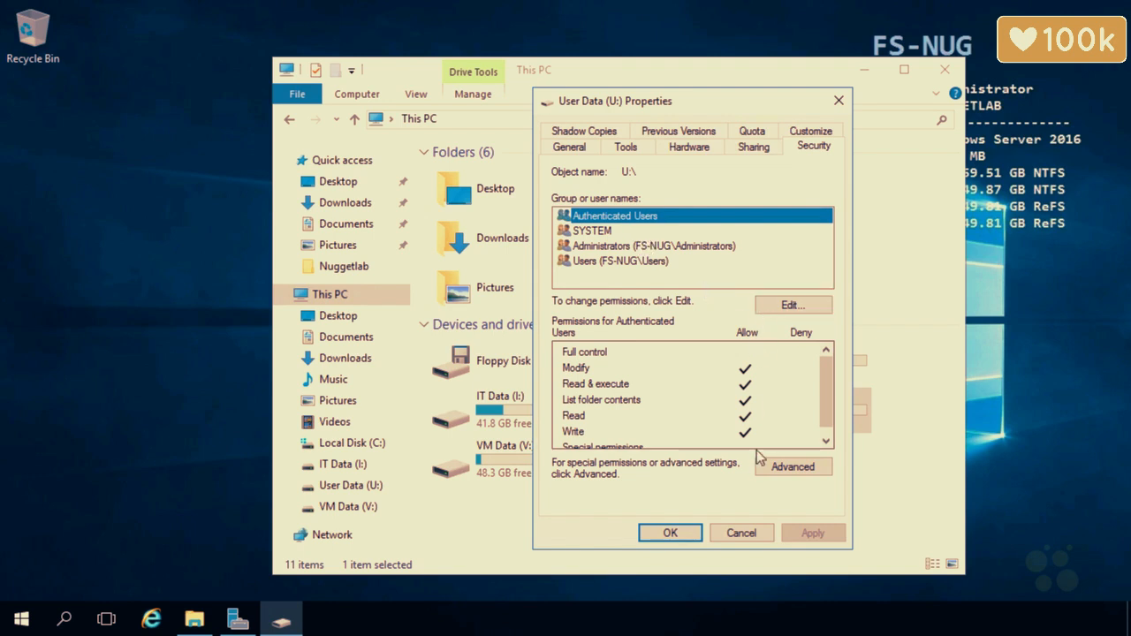
pyautogui.click(781, 305)
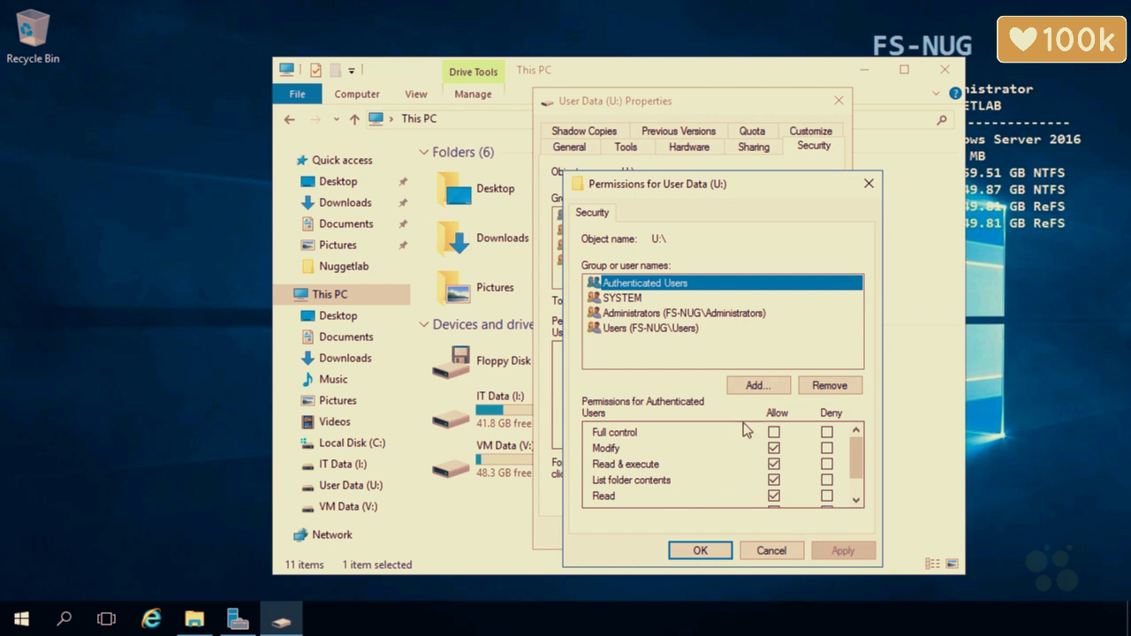
# Review SYSTEM, Administrators and Users permissions on U:, cancel, and open Advanced security settings
pyautogui.click(655, 300)
pyautogui.click(655, 315)
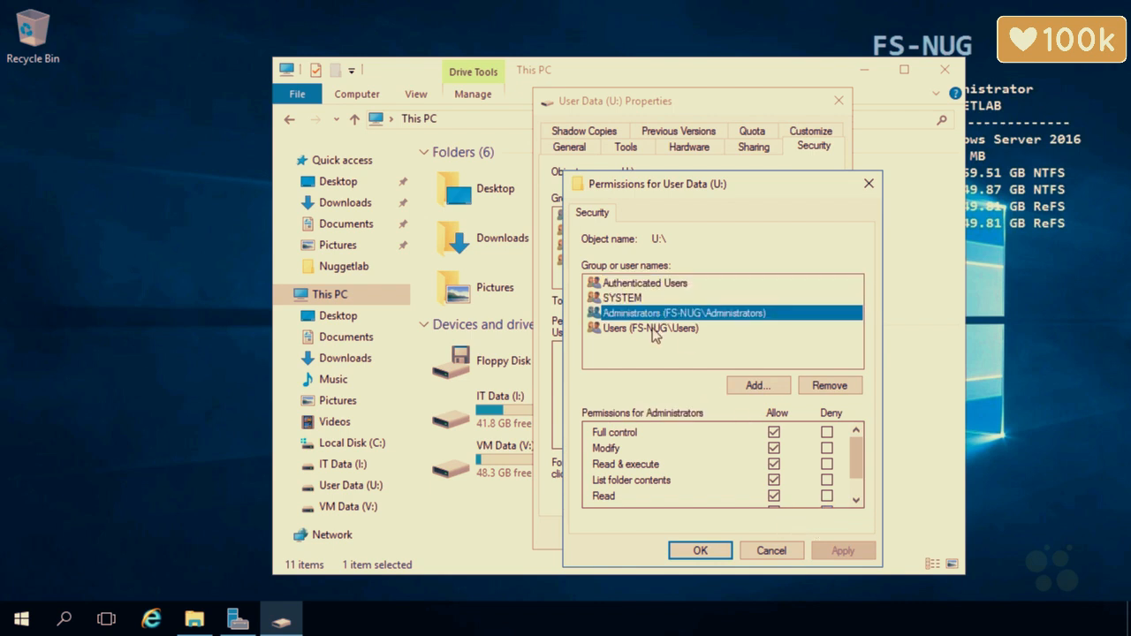
pyautogui.click(657, 329)
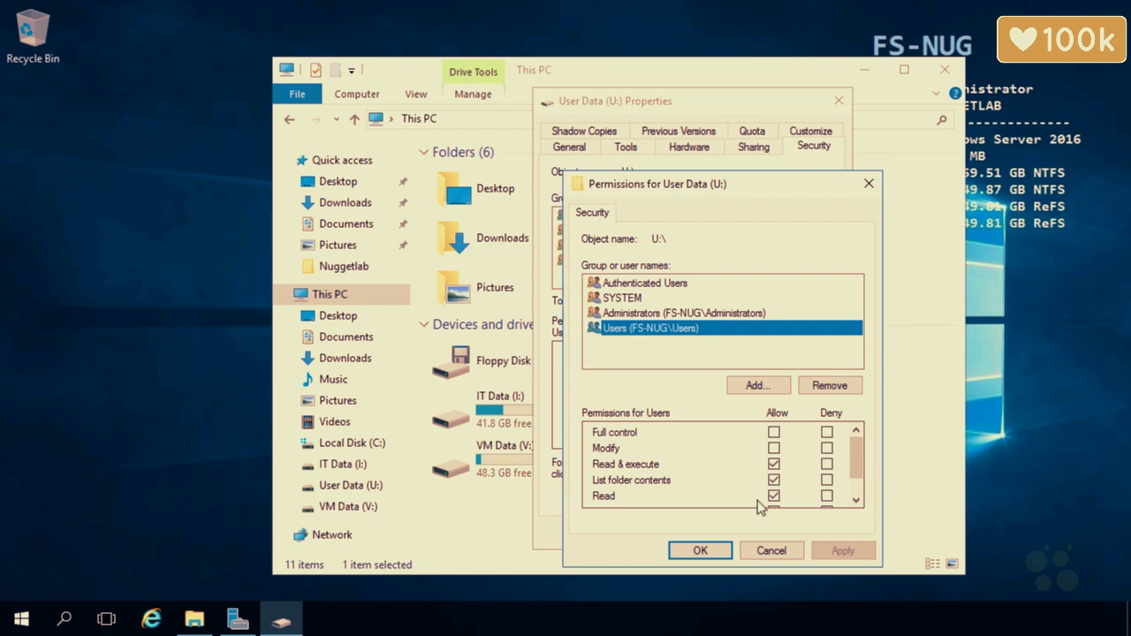
pyautogui.click(771, 549)
pyautogui.click(794, 471)
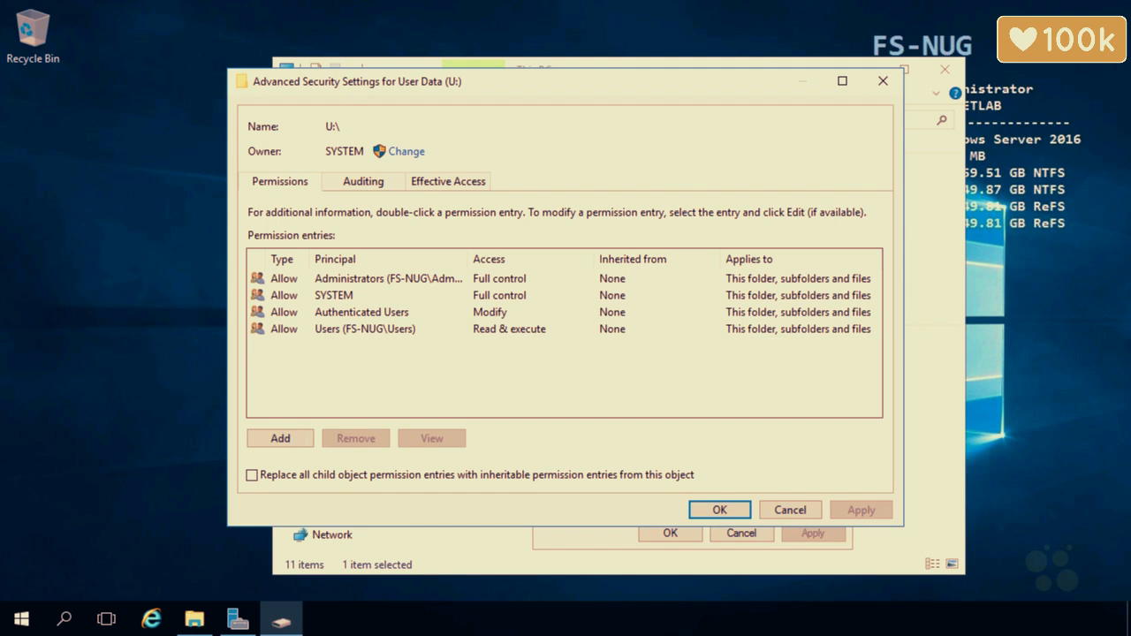
pyautogui.moveTo(108, 222)
pyautogui.mouseDown()
pyautogui.moveTo(115, 315)
pyautogui.moveTo(151, 221)
pyautogui.moveTo(77, 225)
pyautogui.mouseUp()
pyautogui.moveTo(73, 197); pyautogui.dragTo(91, 218)
pyautogui.moveTo(75, 215); pyautogui.dragTo(86, 209)
pyautogui.moveTo(91, 188)
pyautogui.mouseDown()
pyautogui.moveTo(103, 204)
pyautogui.moveTo(122, 183)
pyautogui.mouseUp()
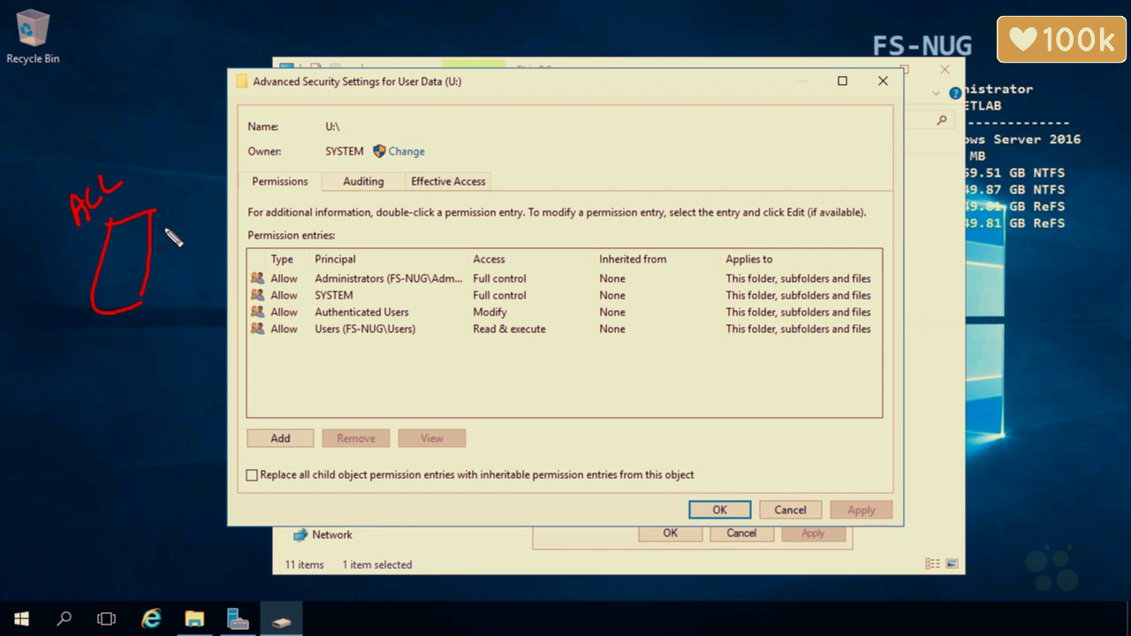
pyautogui.moveTo(168, 233)
pyautogui.mouseDown()
pyautogui.moveTo(220, 214)
pyautogui.moveTo(213, 221)
pyautogui.mouseUp()
pyautogui.moveTo(113, 237); pyautogui.dragTo(141, 240)
pyautogui.moveTo(112, 257); pyautogui.dragTo(140, 262)
pyautogui.moveTo(112, 273)
pyautogui.mouseDown()
pyautogui.moveTo(142, 270)
pyautogui.moveTo(138, 279)
pyautogui.mouseUp()
pyautogui.moveTo(111, 293); pyautogui.dragTo(132, 290)
pyautogui.moveTo(65, 372)
pyautogui.mouseDown()
pyautogui.moveTo(74, 350)
pyautogui.moveTo(85, 367)
pyautogui.mouseUp()
pyautogui.moveTo(94, 354)
pyautogui.mouseDown()
pyautogui.moveTo(90, 366)
pyautogui.moveTo(111, 353)
pyautogui.mouseUp()
pyautogui.moveTo(101, 345); pyautogui.dragTo(115, 343)
pyautogui.moveTo(158, 257)
pyautogui.mouseDown()
pyautogui.moveTo(233, 278)
pyautogui.moveTo(234, 295)
pyautogui.mouseUp()
pyautogui.moveTo(142, 293)
pyautogui.mouseDown()
pyautogui.moveTo(232, 313)
pyautogui.moveTo(226, 331)
pyautogui.mouseUp()
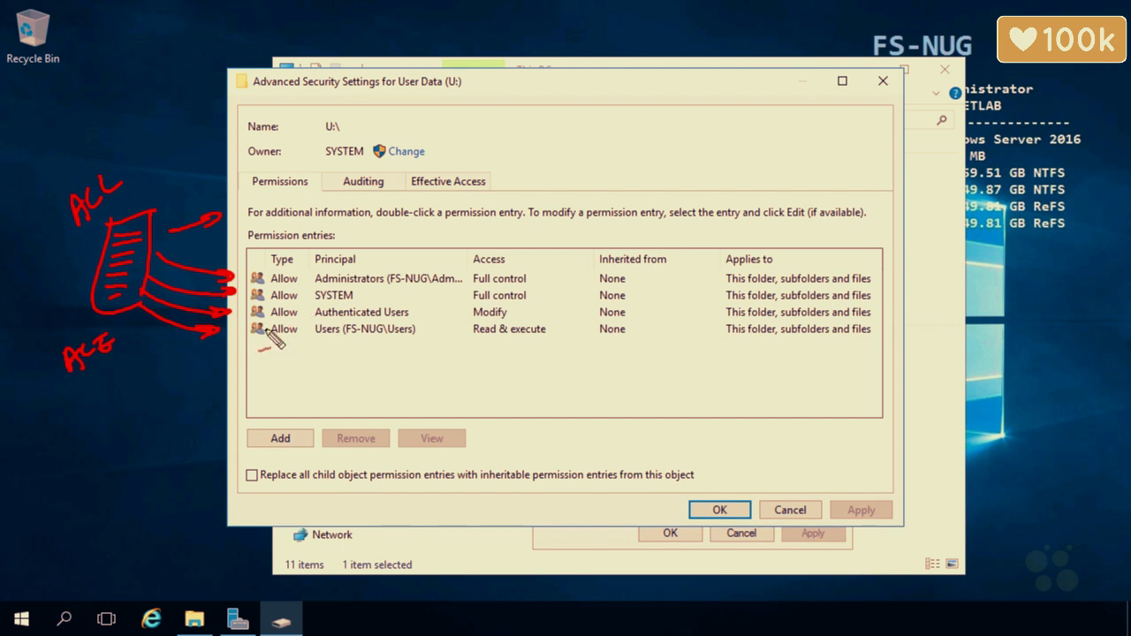
pyautogui.moveTo(380, 235)
pyautogui.mouseDown()
pyautogui.moveTo(369, 251)
pyautogui.moveTo(387, 249)
pyautogui.mouseUp()
pyautogui.moveTo(384, 258)
pyautogui.mouseDown()
pyautogui.moveTo(394, 247)
pyautogui.moveTo(373, 268)
pyautogui.moveTo(391, 265)
pyautogui.mouseUp()
pyautogui.moveTo(366, 308); pyautogui.dragTo(378, 307)
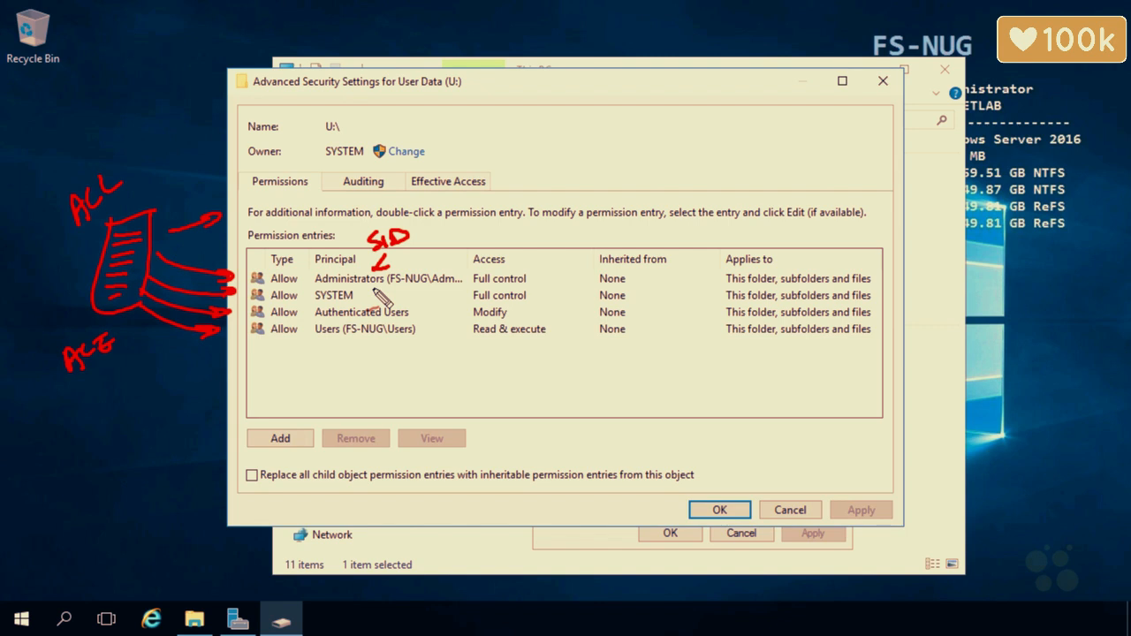
pyautogui.moveTo(339, 337); pyautogui.dragTo(352, 334)
pyautogui.hotkey('ctrl', 'z')
pyautogui.moveTo(261, 265); pyautogui.dragTo(275, 260)
pyautogui.hotkey('ctrl', 'z')
pyautogui.press('Escape')
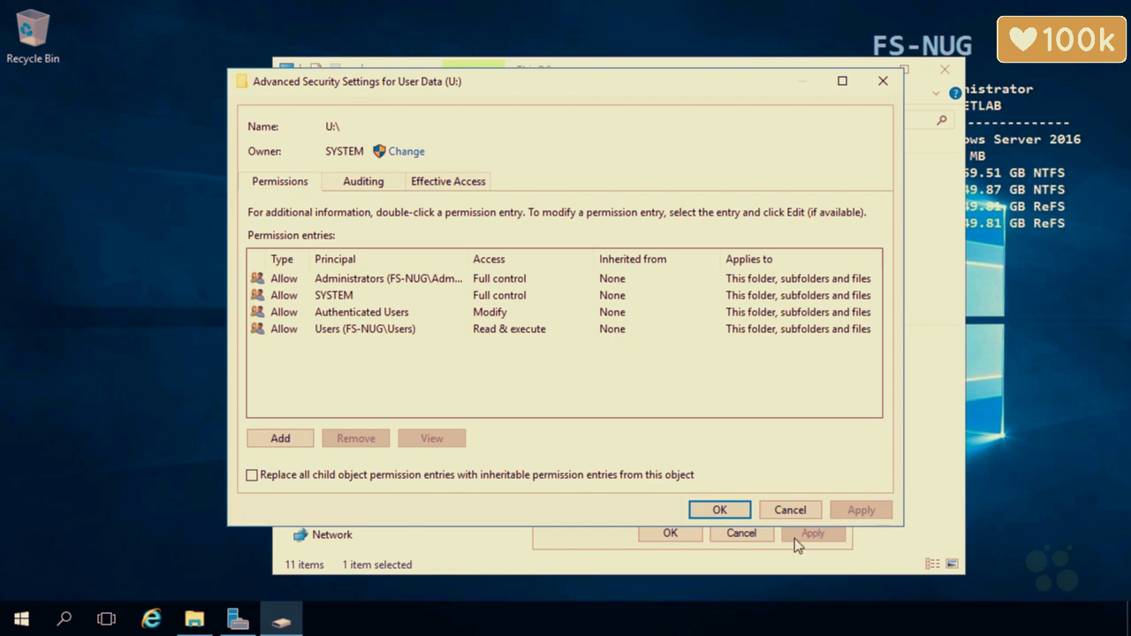
# Close the drive's security dialogs and open Advanced Security Settings for U:\Company
pyautogui.click(764, 510)
pyautogui.click(742, 533)
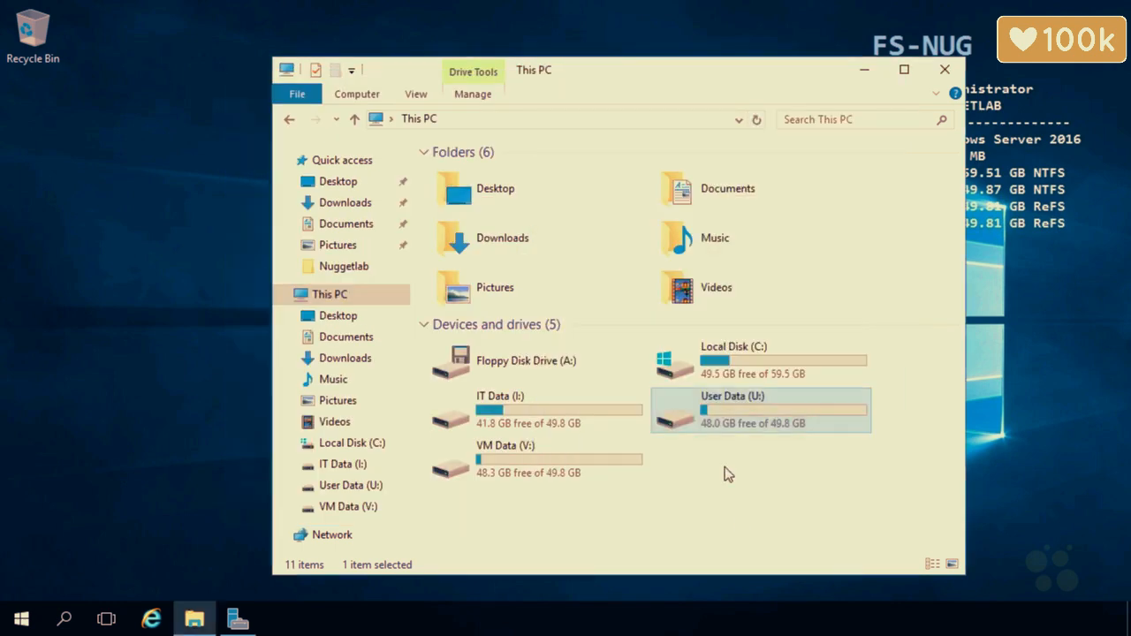
pyautogui.doubleClick(762, 422)
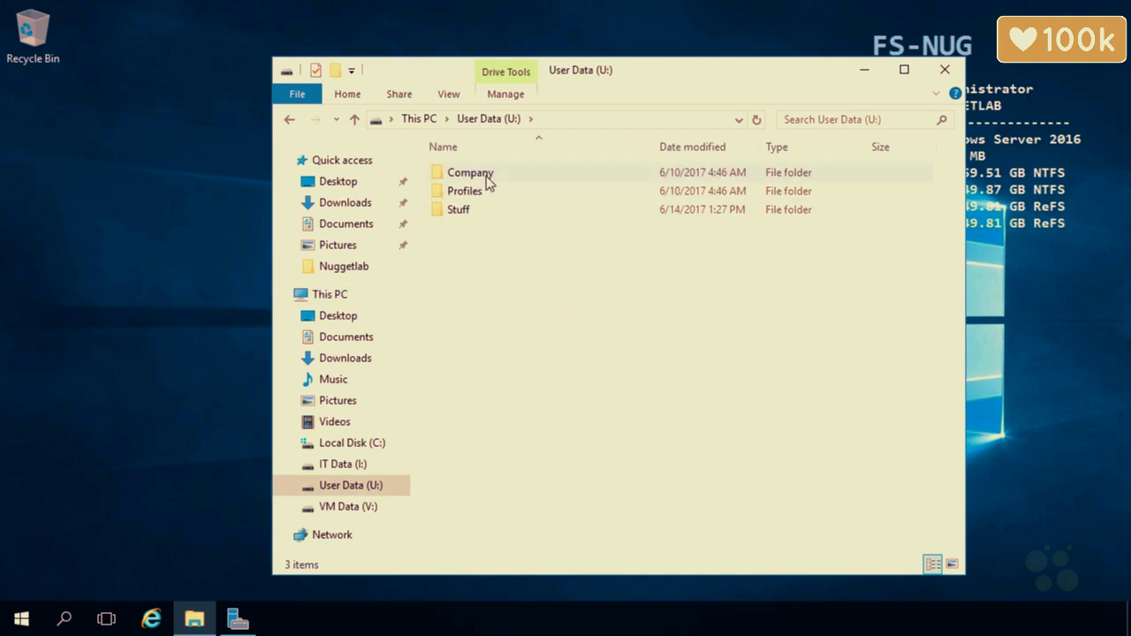
pyautogui.rightClick(487, 181)
pyautogui.click(554, 493)
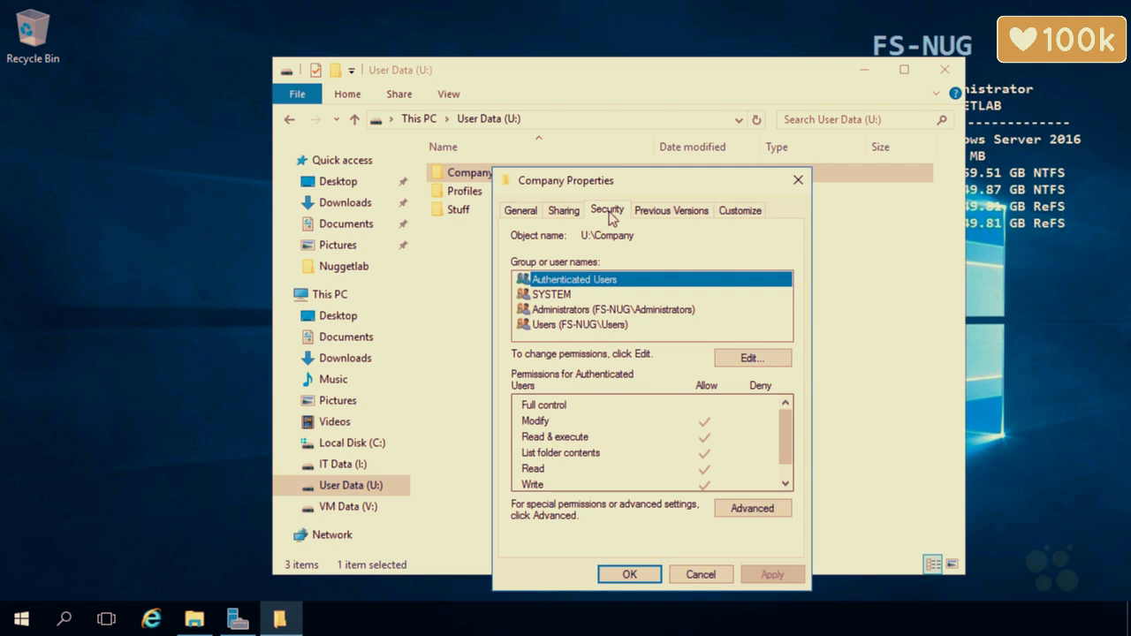
pyautogui.click(740, 514)
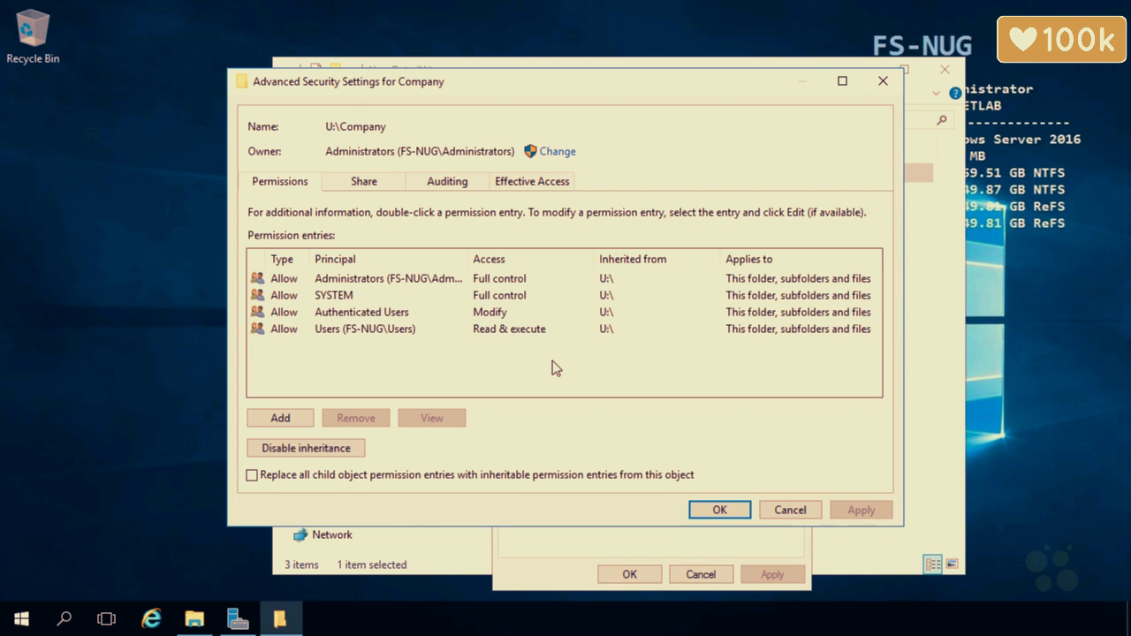
# Add a new Company permission entry with the Human group as its principal
pyautogui.click(287, 420)
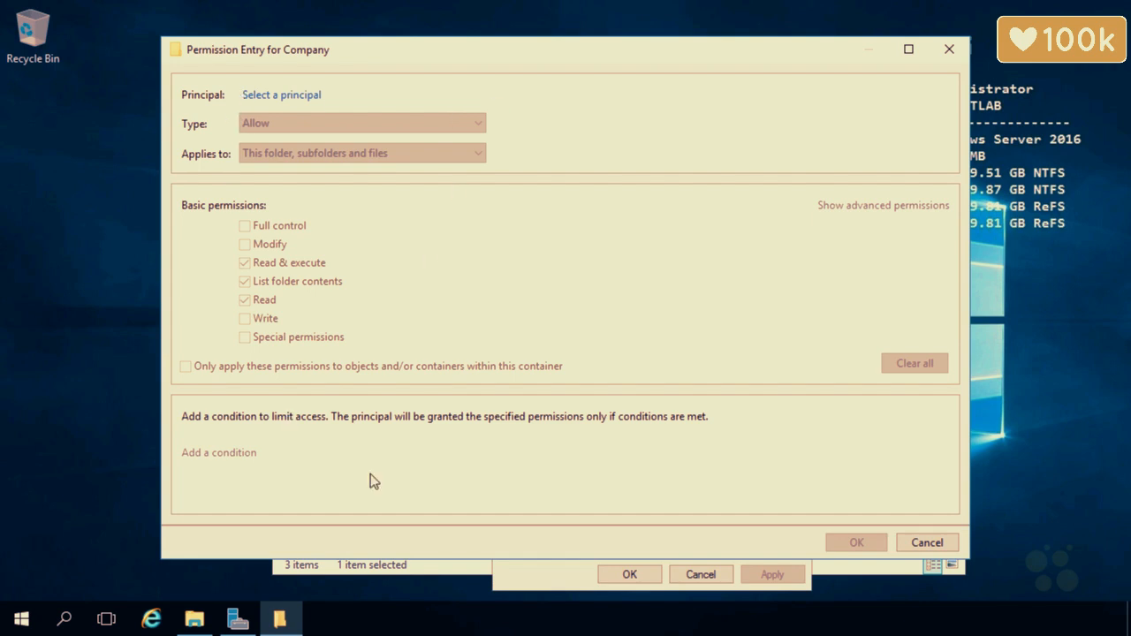
pyautogui.click(309, 96)
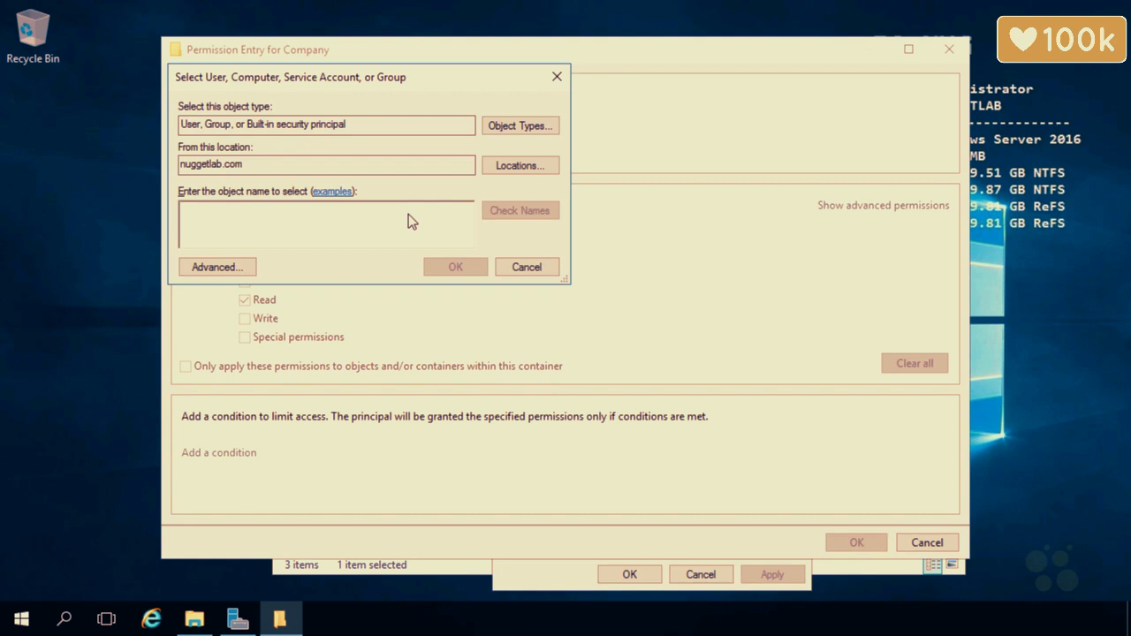
pyautogui.write('human')
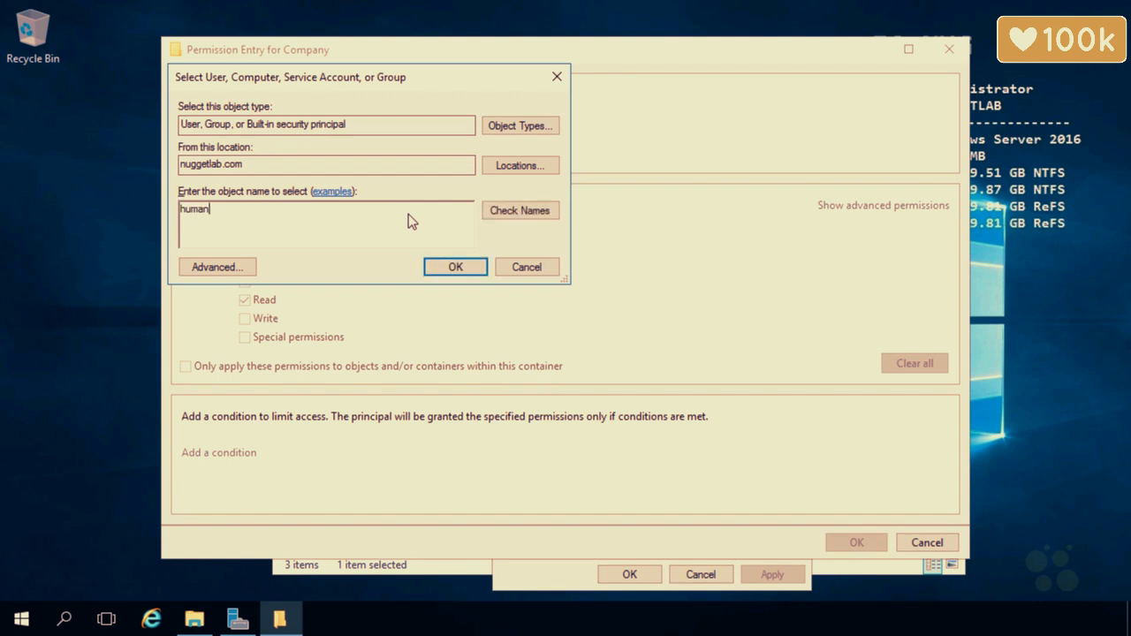
pyautogui.click(490, 211)
pyautogui.click(454, 267)
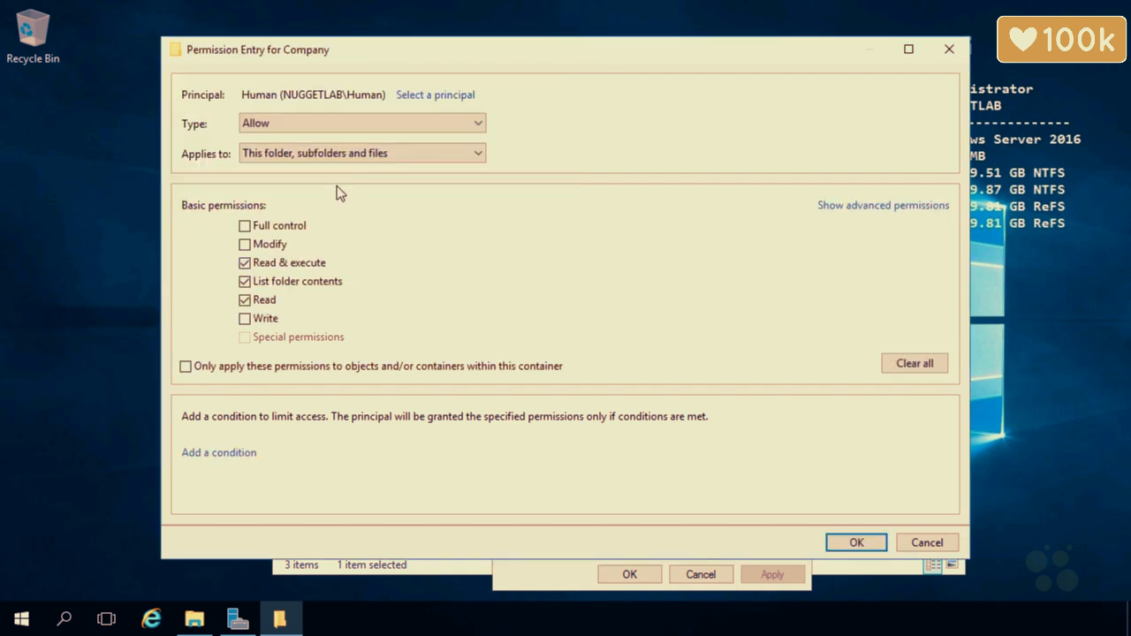
# Keep the entry type Allow and the default scope unchanged
pyautogui.click(309, 128)
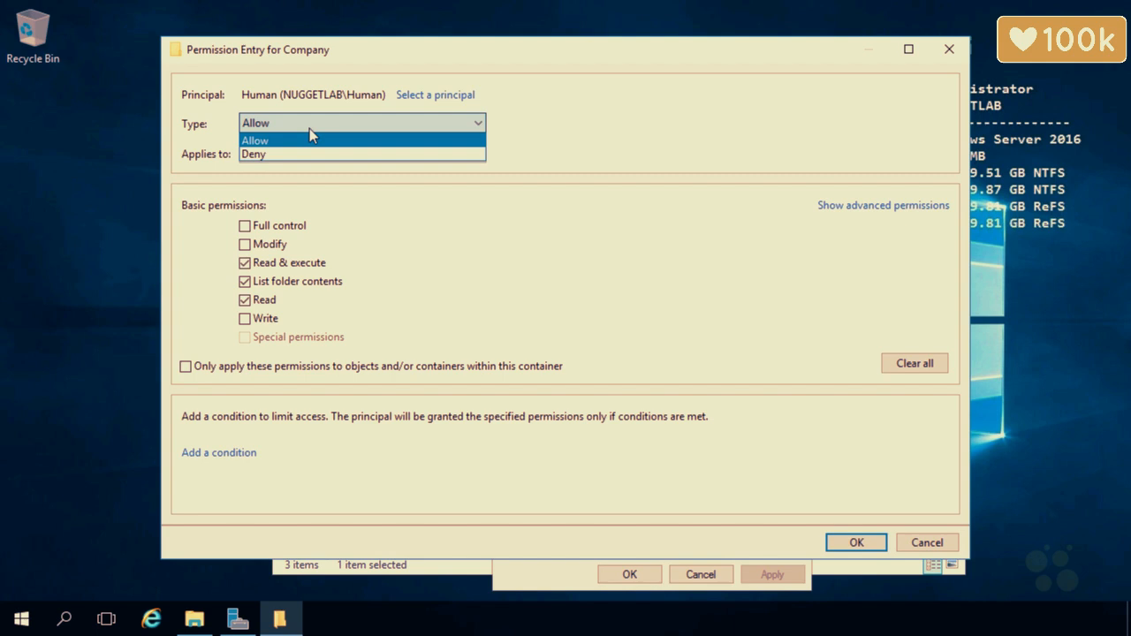
pyautogui.click(310, 129)
pyautogui.click(307, 155)
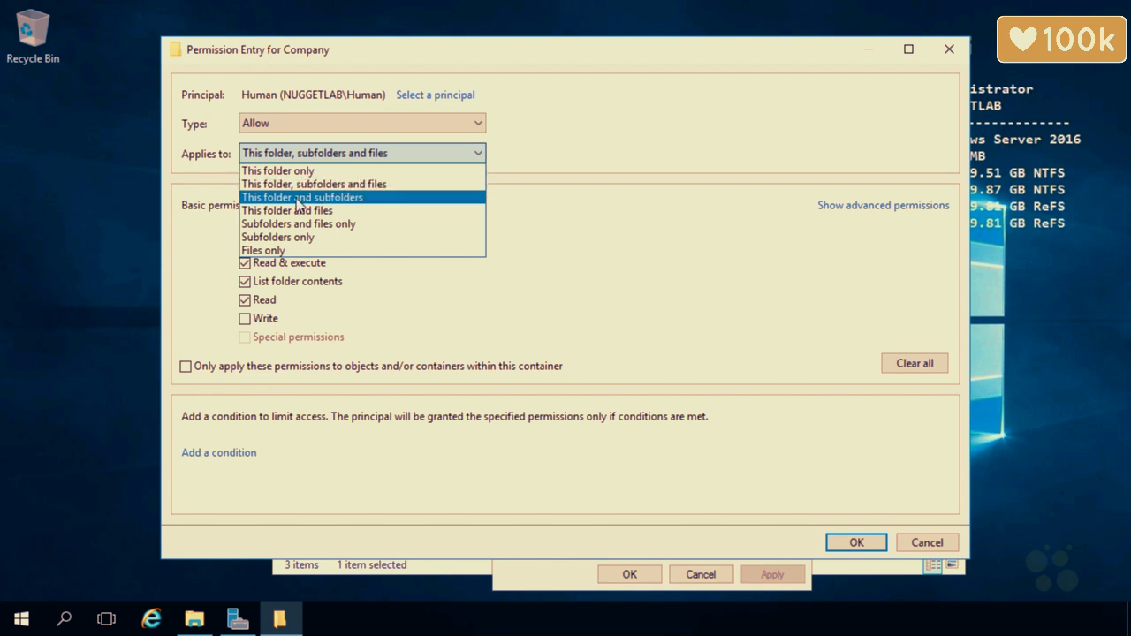
pyautogui.click(409, 300)
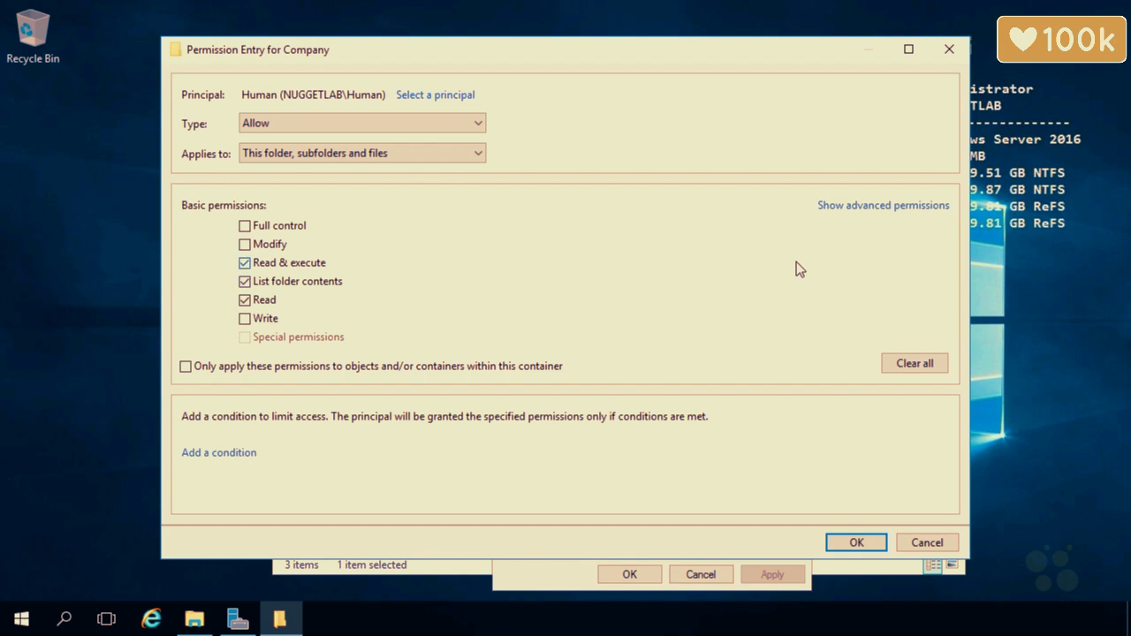
pyautogui.click(841, 207)
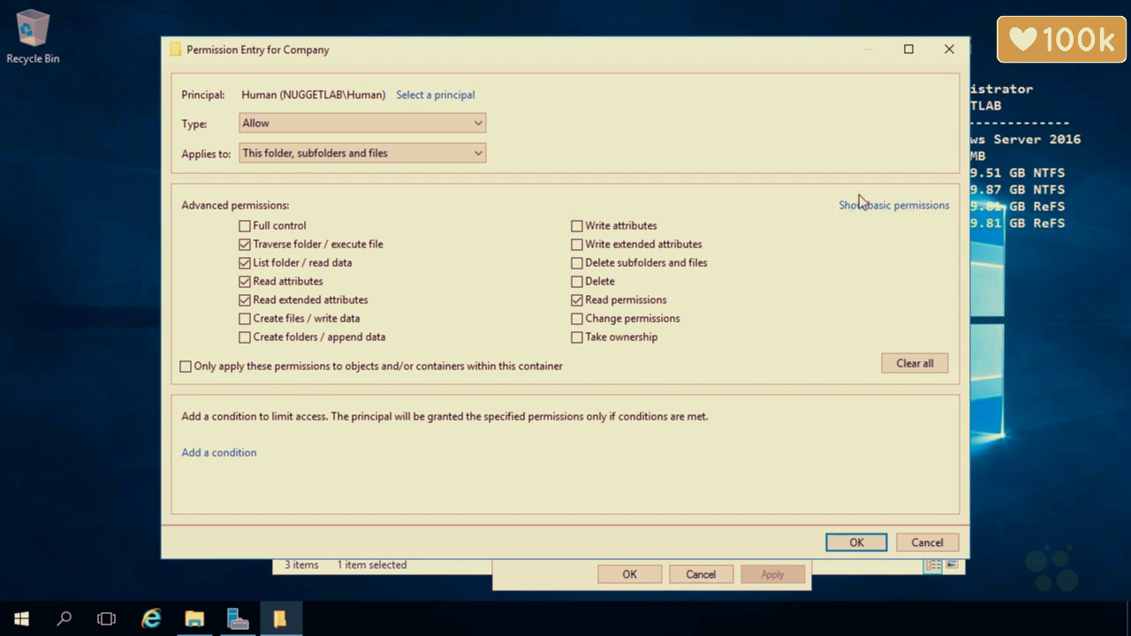
pyautogui.click(860, 206)
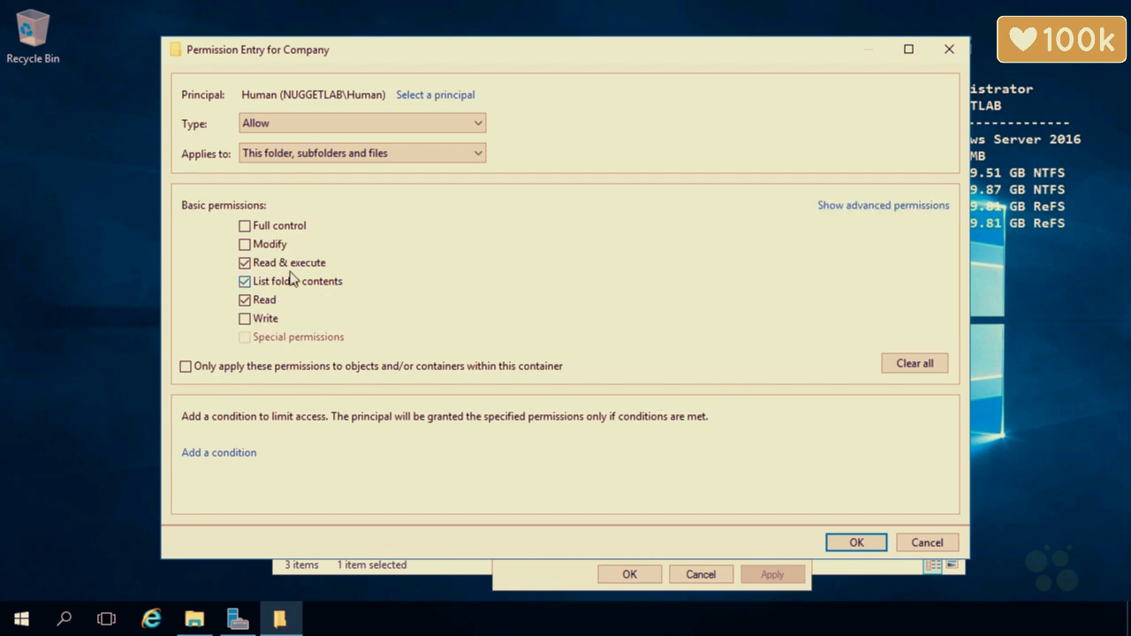
# Clear Read & execute, List folder contents and Read, and grant Write
pyautogui.click(244, 263)
pyautogui.click(245, 281)
pyautogui.click(924, 207)
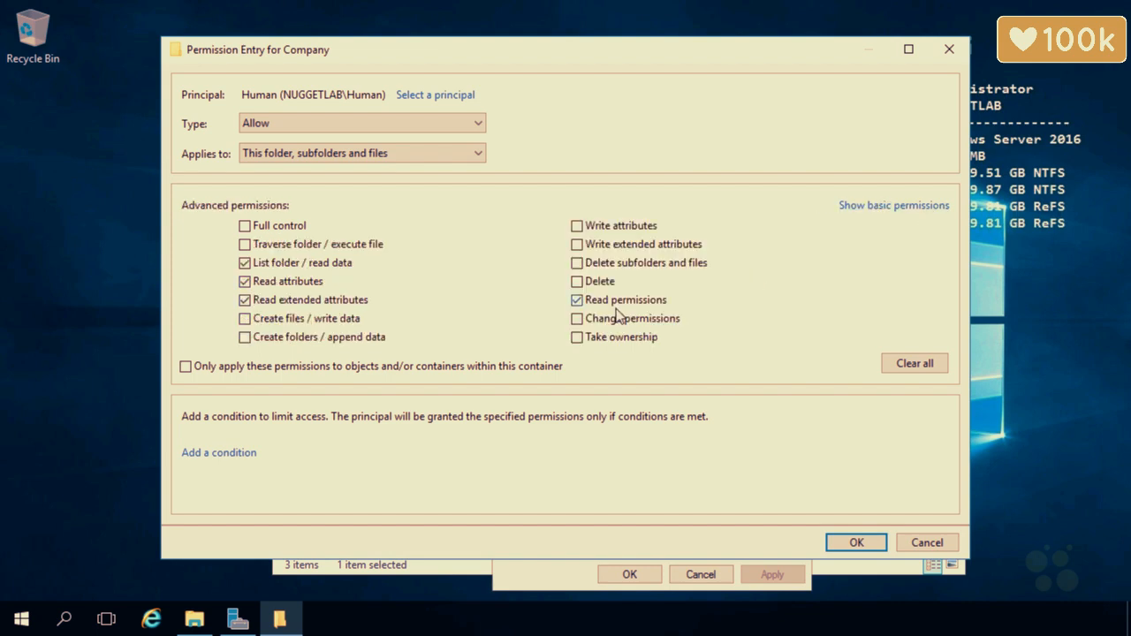
pyautogui.click(923, 209)
pyautogui.click(245, 299)
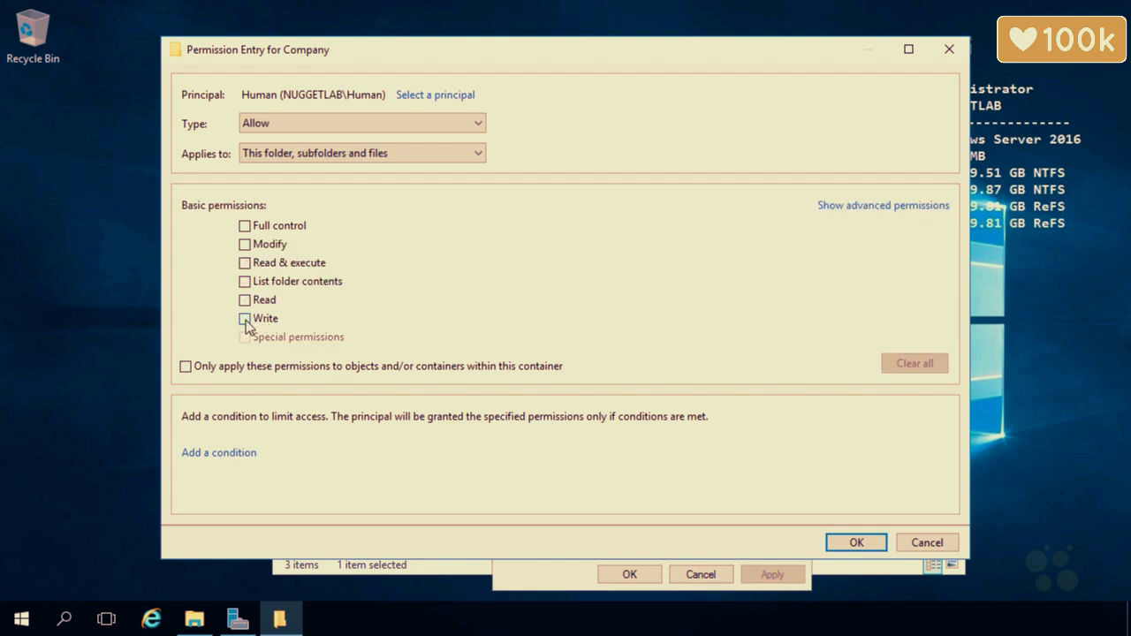
pyautogui.click(245, 319)
pyautogui.click(885, 206)
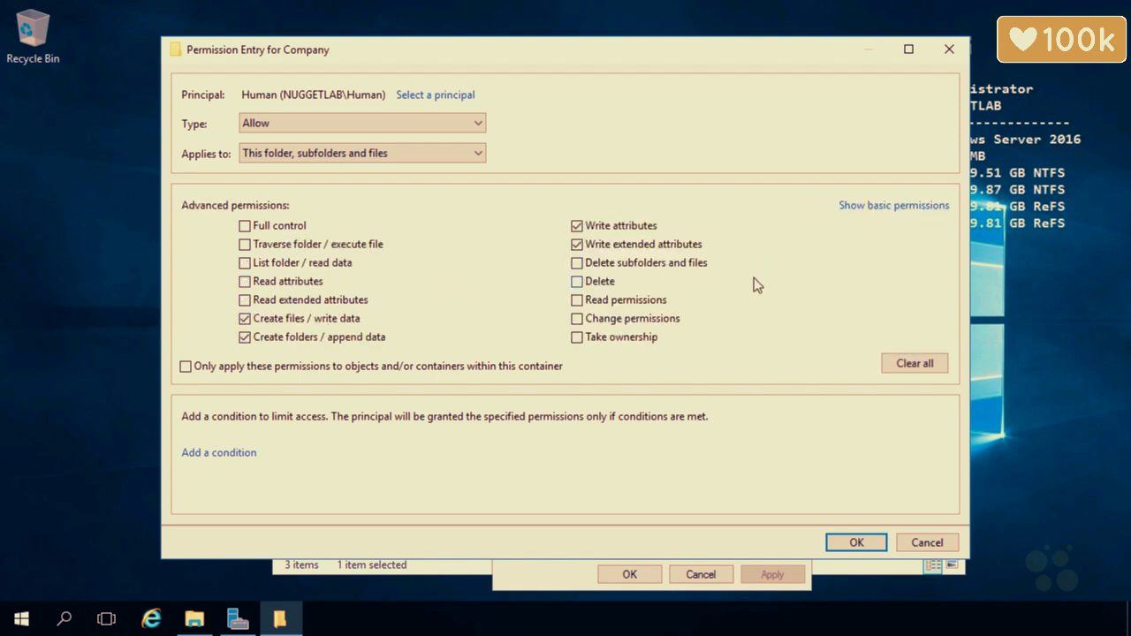
pyautogui.click(846, 207)
# Grant Read again and add Delete subfolders and files in the advanced permissions
pyautogui.click(245, 300)
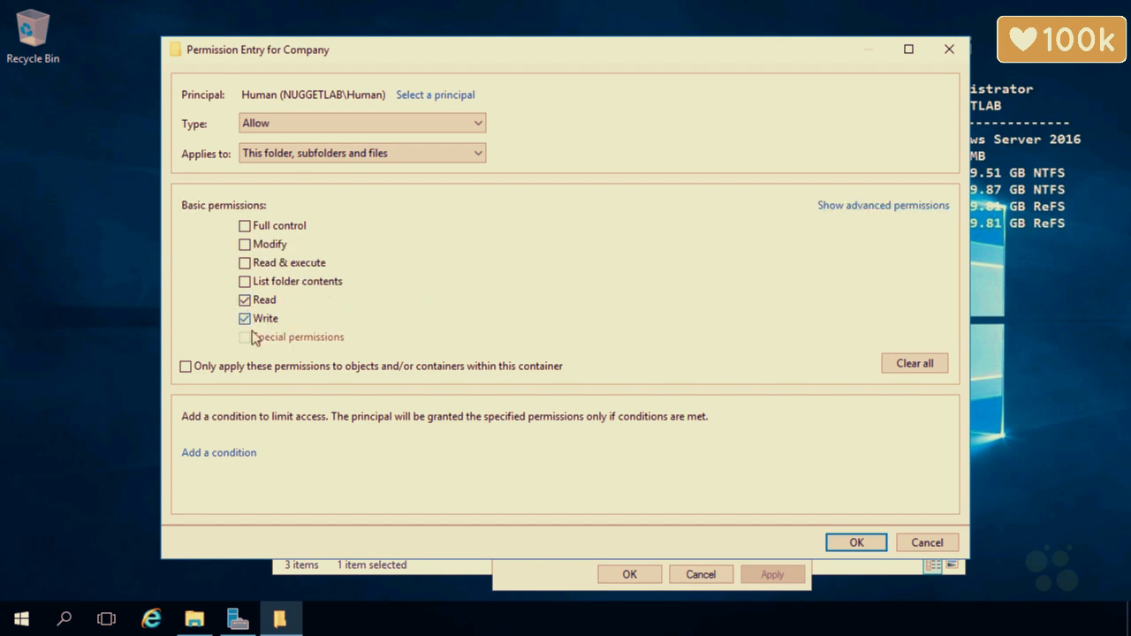
pyautogui.click(854, 208)
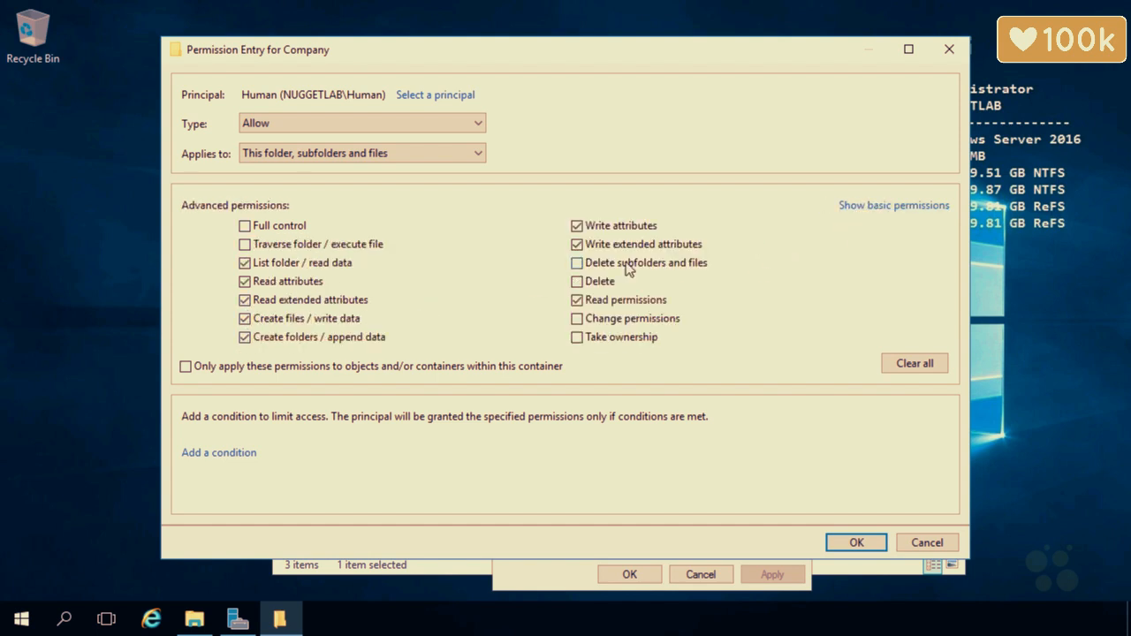
pyautogui.click(577, 281)
pyautogui.click(577, 262)
pyautogui.click(577, 281)
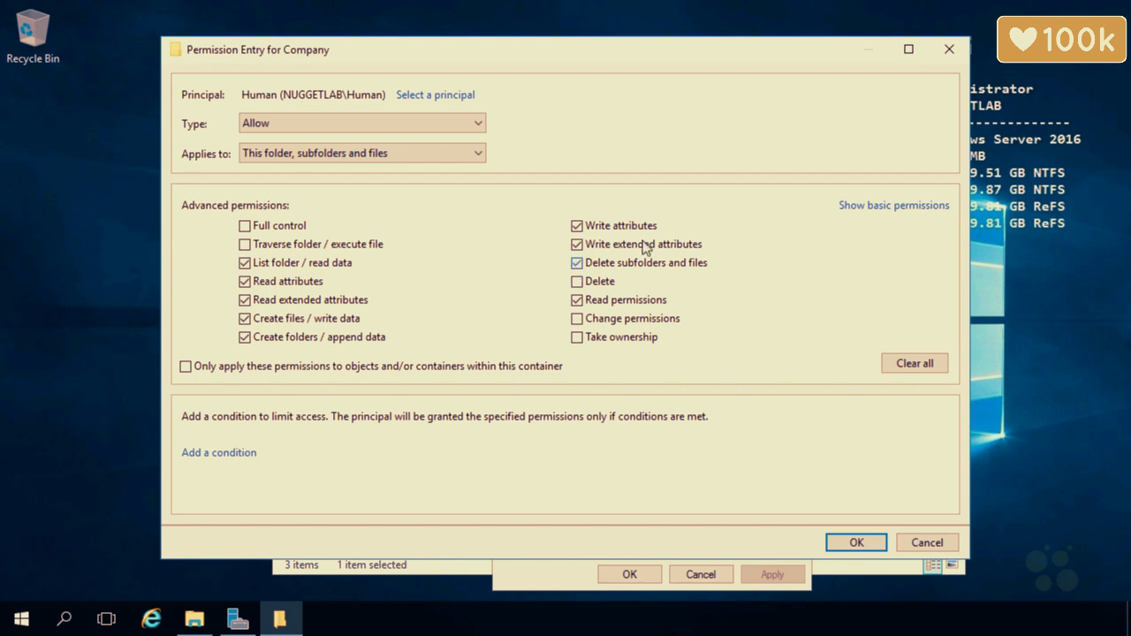
pyautogui.click(859, 206)
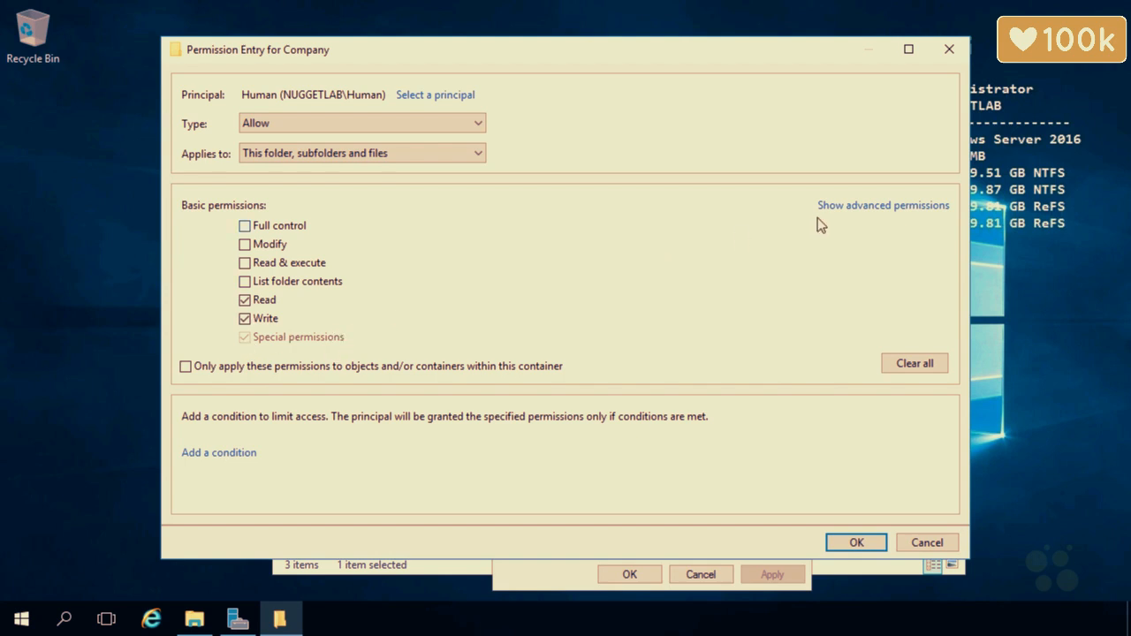
# In advanced permissions, check 'Only apply these permissions to objects and/or containers within this container'
pyautogui.click(845, 207)
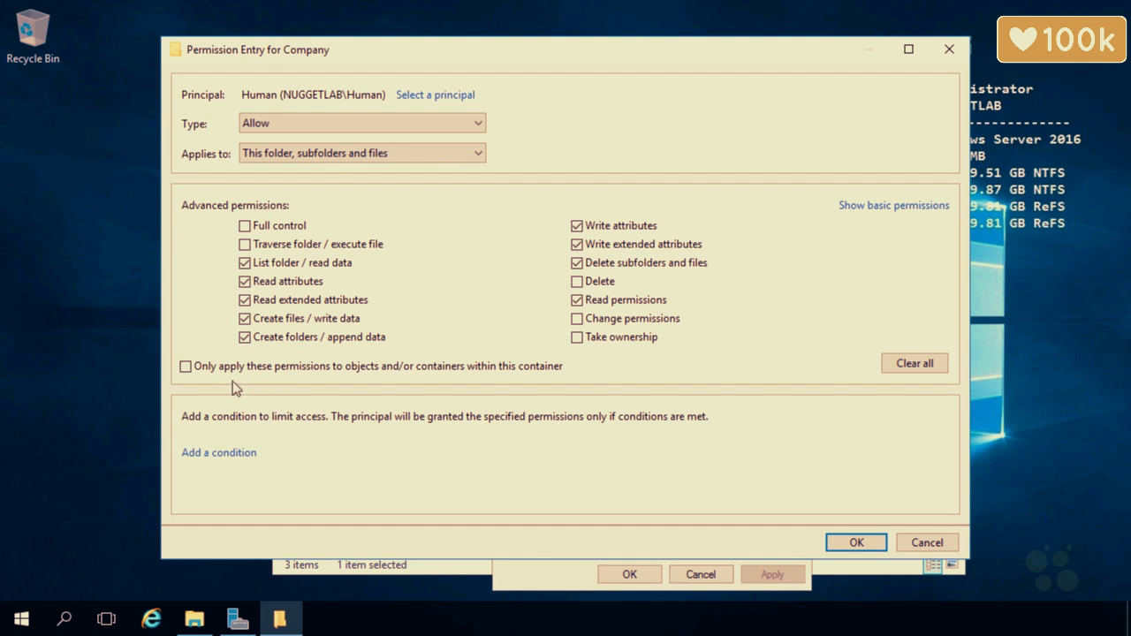
pyautogui.click(184, 370)
# Look inside the Company folder to see its subfolders
pyautogui.click(341, 572)
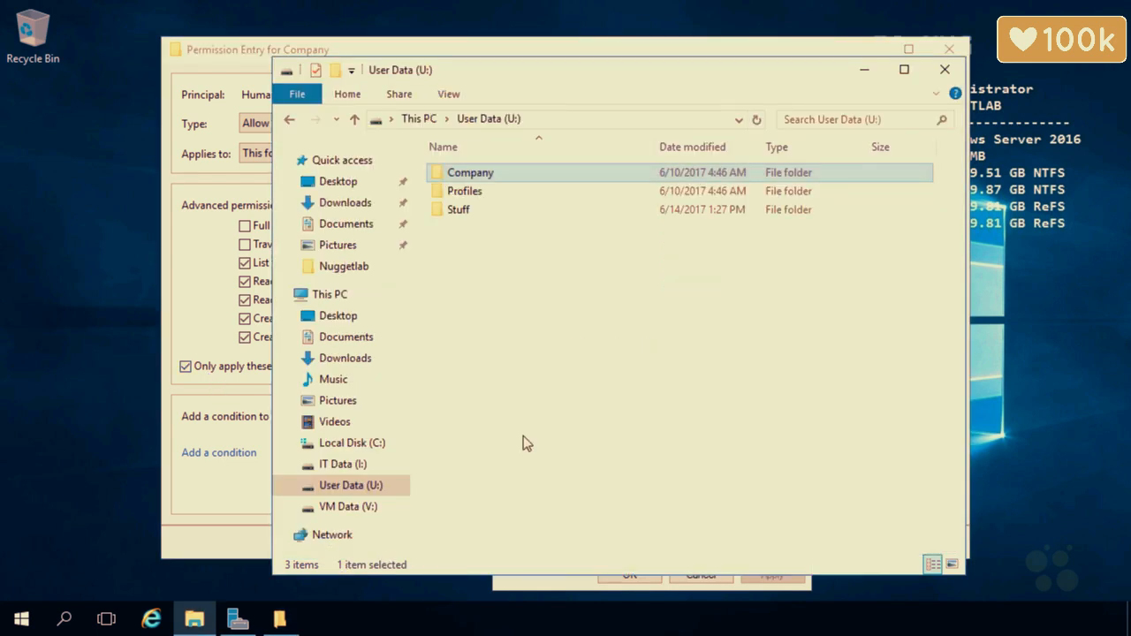
pyautogui.doubleClick(477, 175)
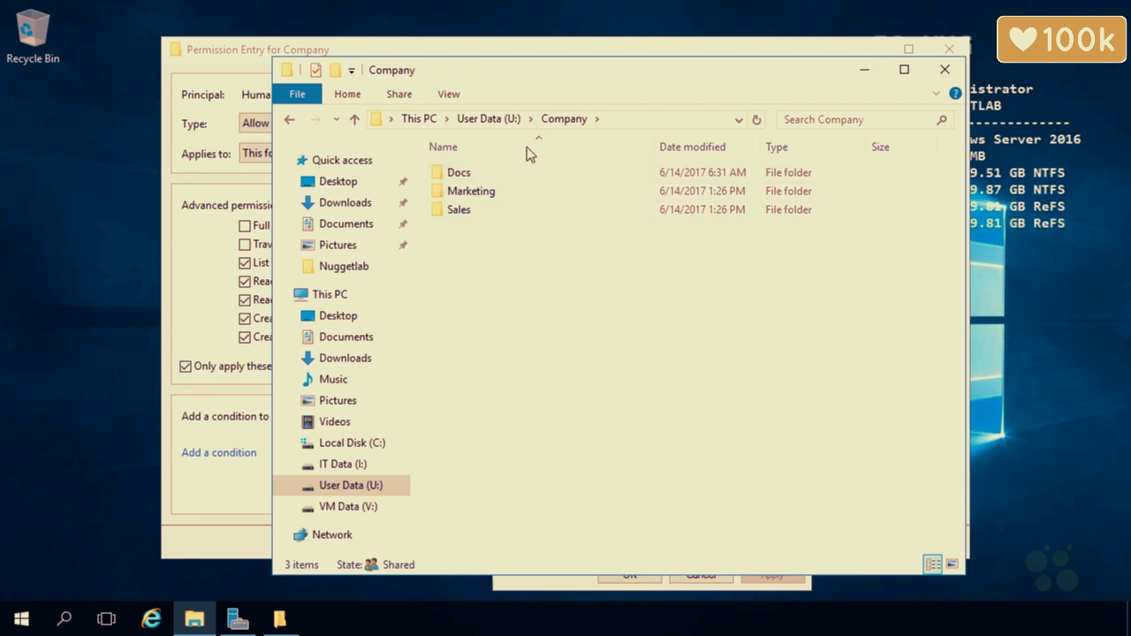
pyautogui.click(235, 130)
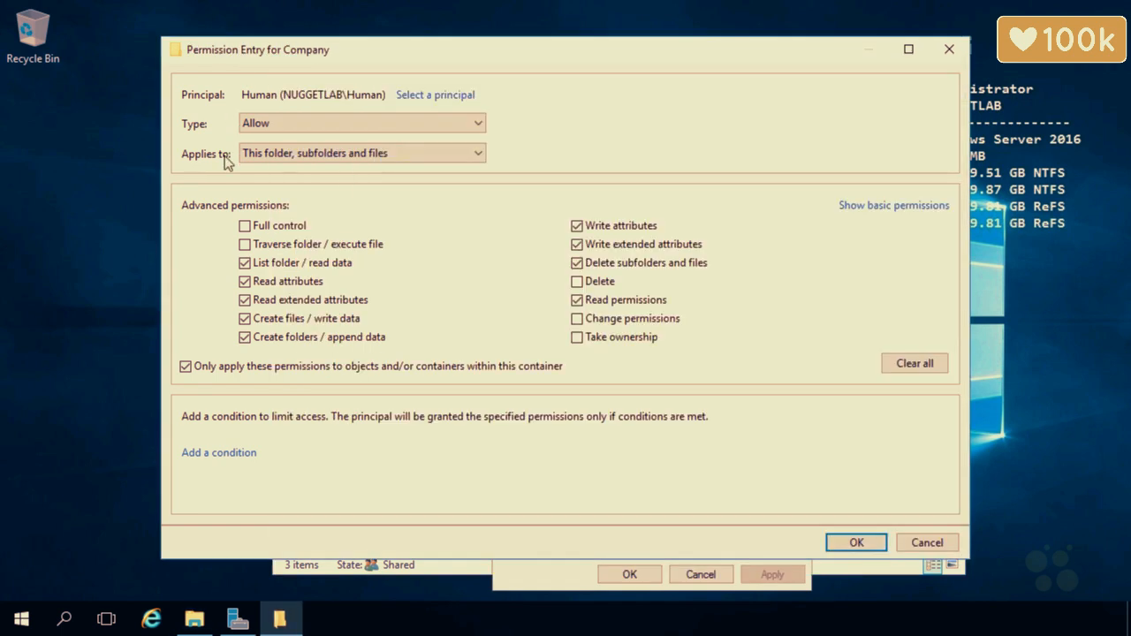
# Clear the container-only restriction and set Applies to 'This folder, subfolders and files'
pyautogui.click(185, 366)
pyautogui.click(356, 155)
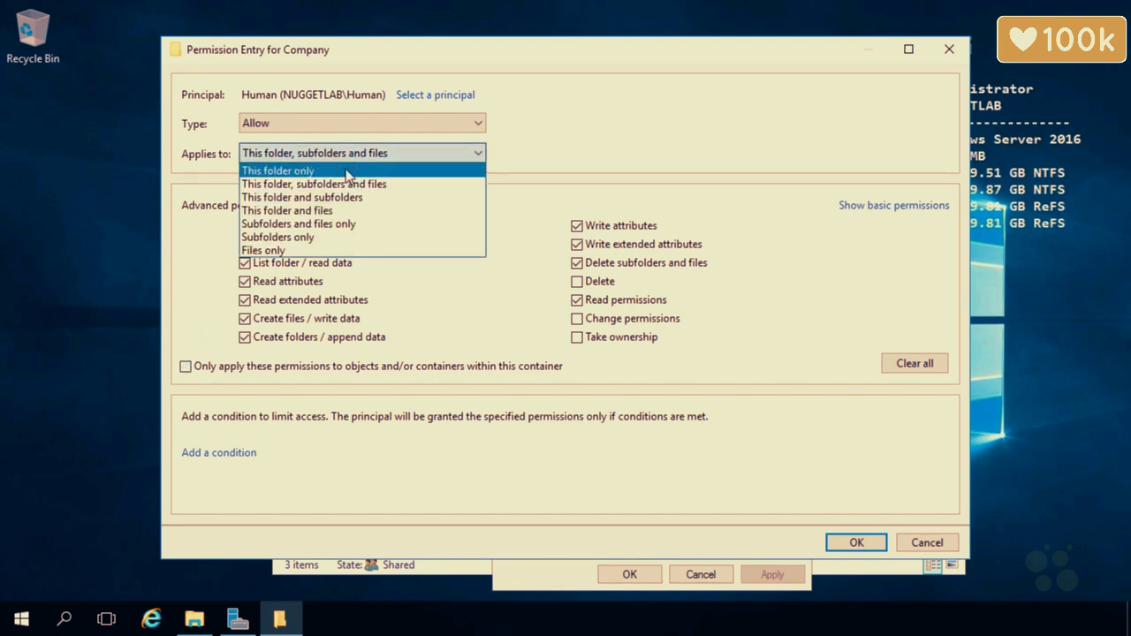
pyautogui.click(347, 171)
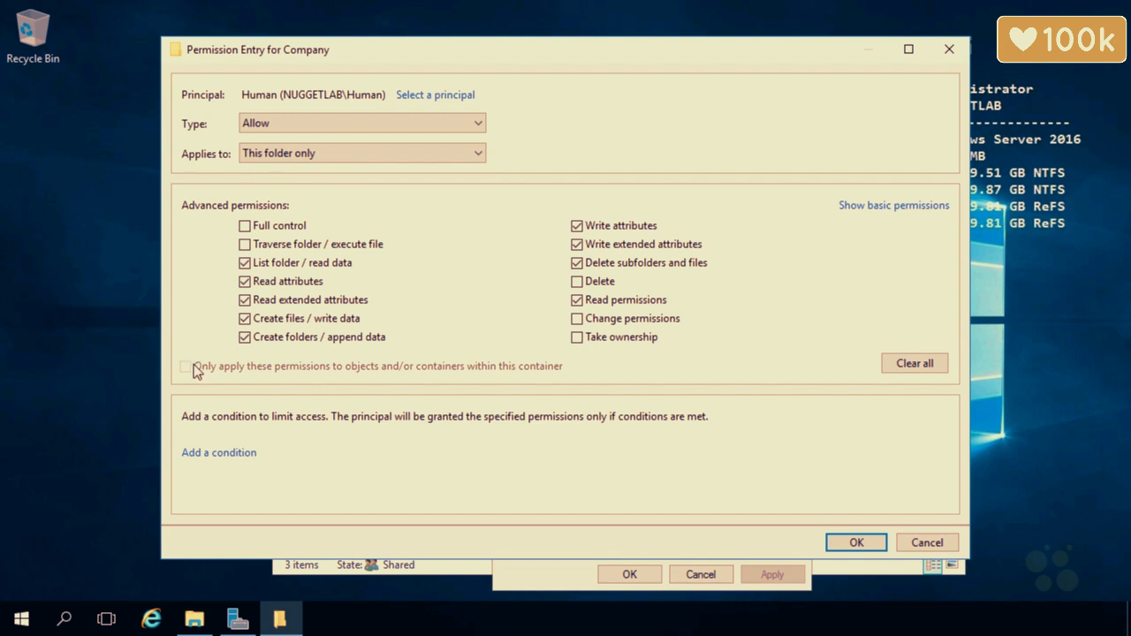
pyautogui.click(364, 155)
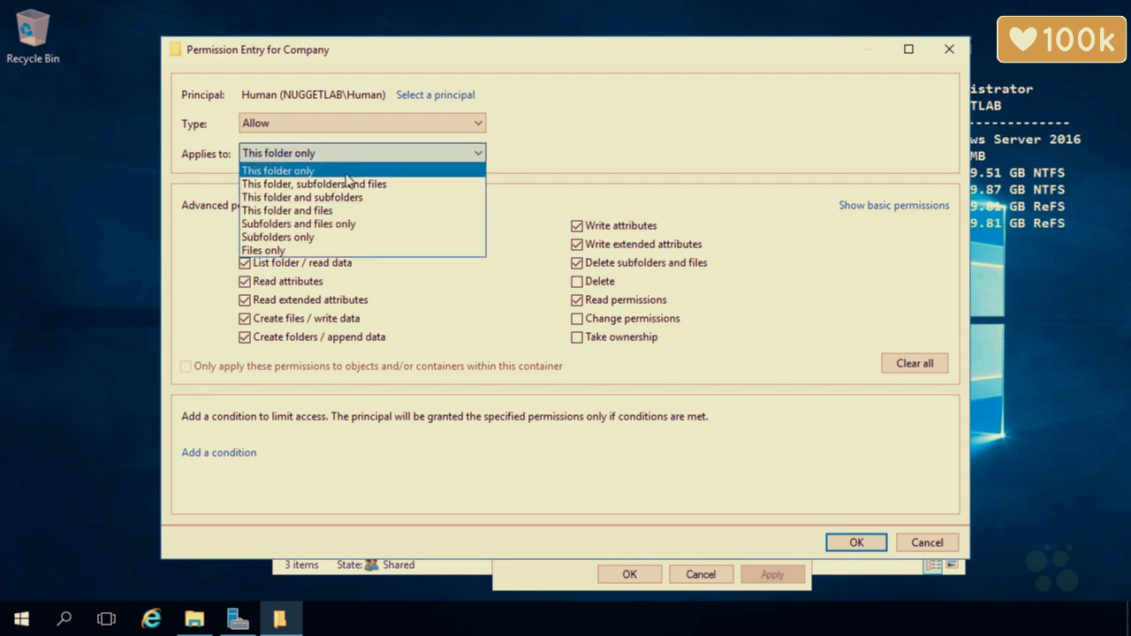
pyautogui.click(341, 184)
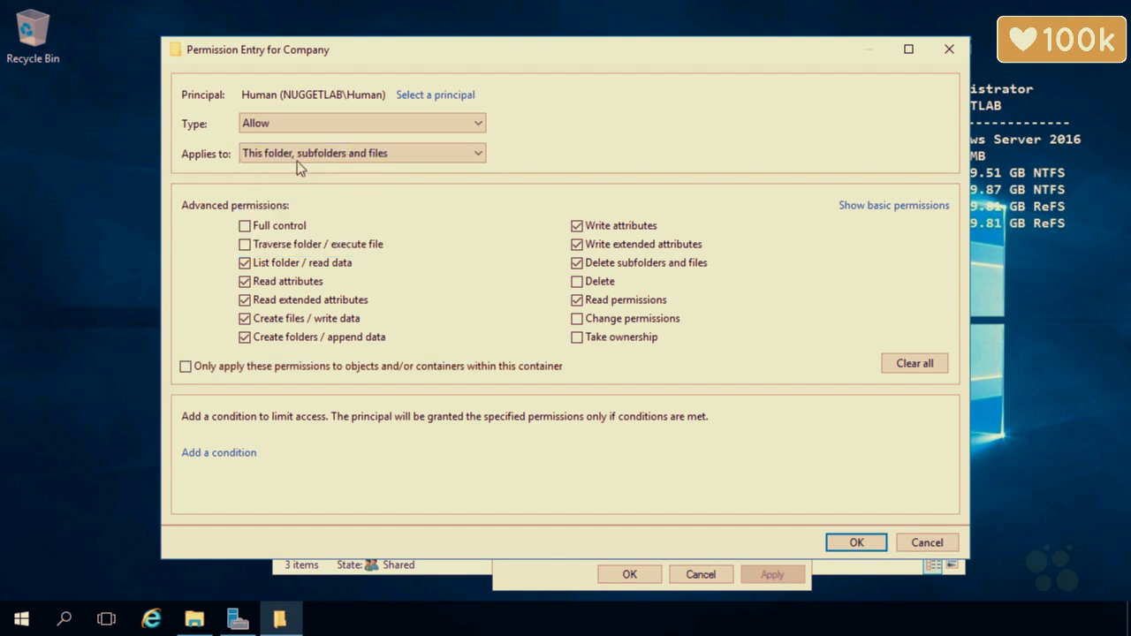
# Save the Human entry and apply the Company folder's permission changes
pyautogui.click(856, 543)
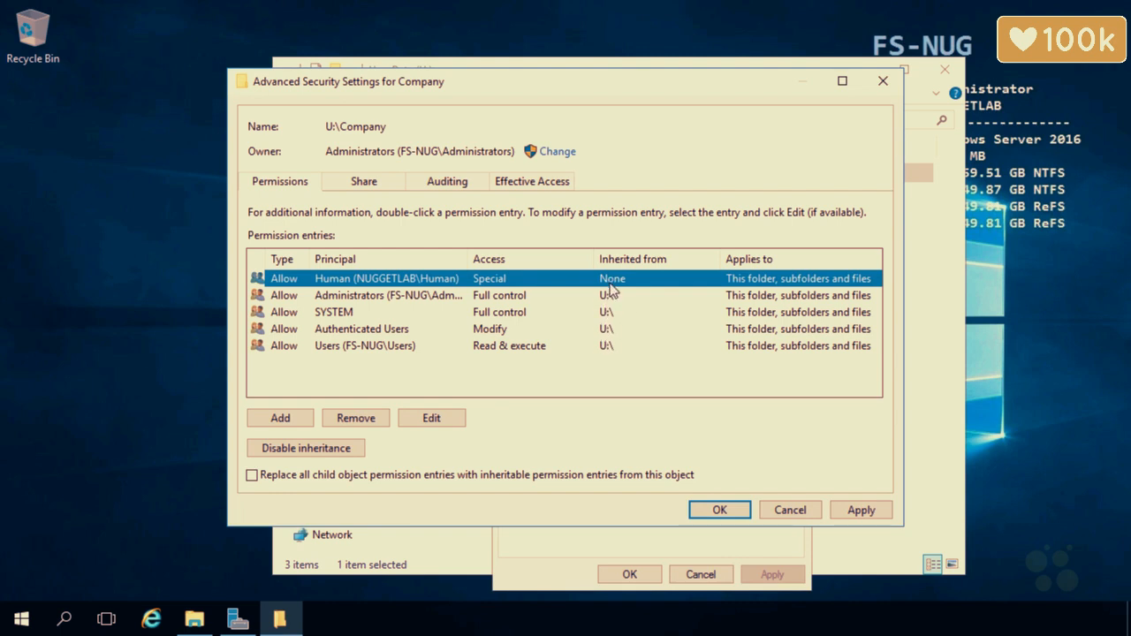
pyautogui.click(860, 511)
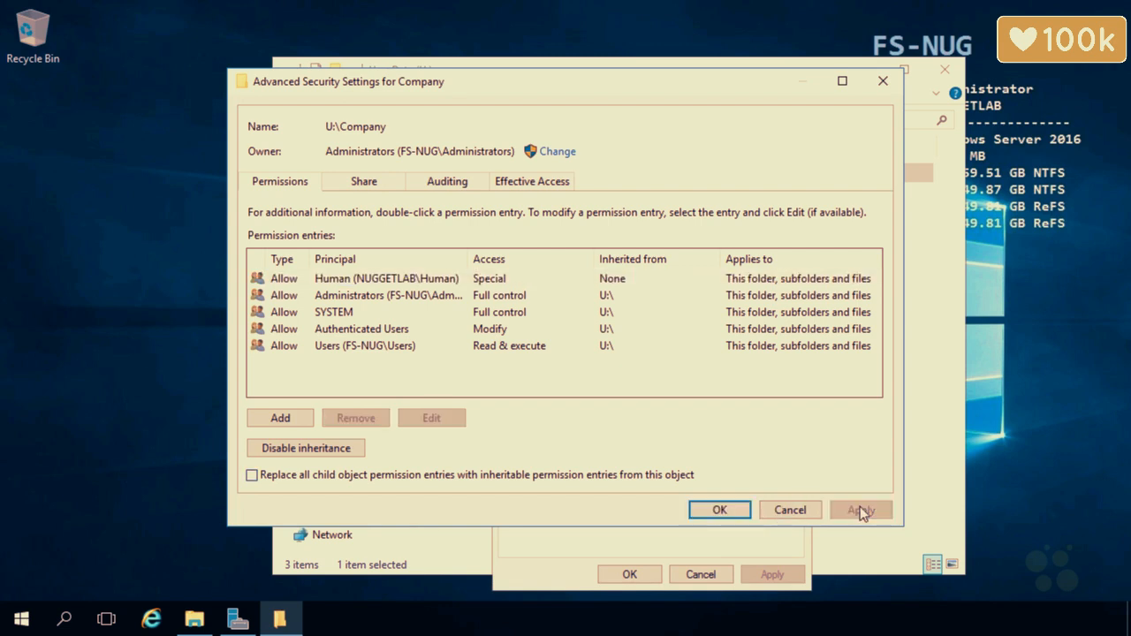
pyautogui.click(455, 570)
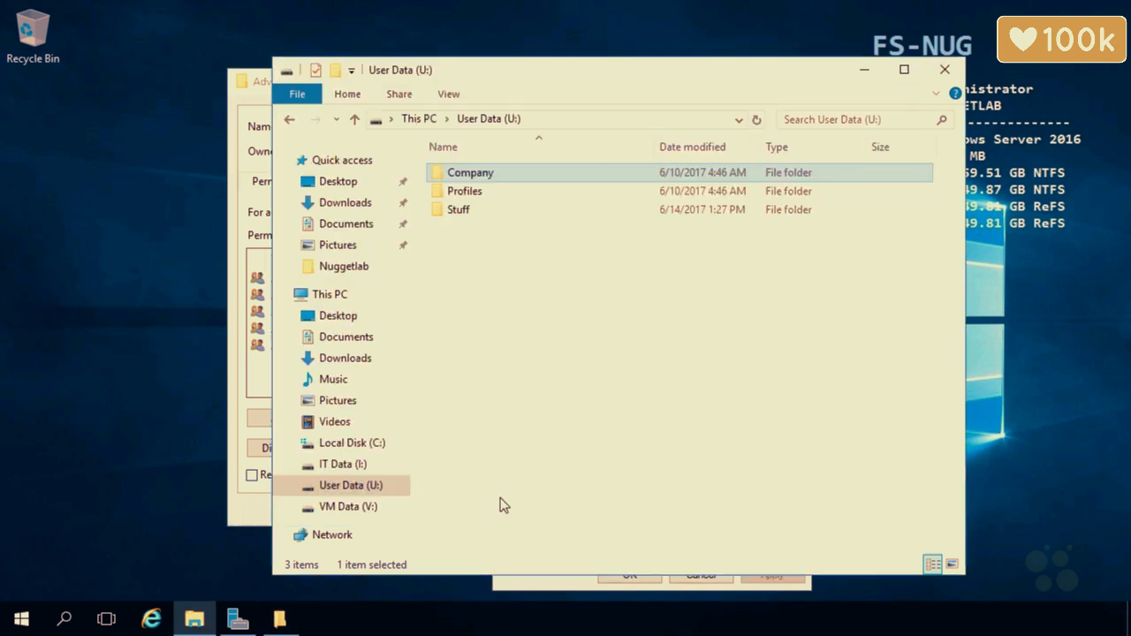
pyautogui.doubleClick(480, 172)
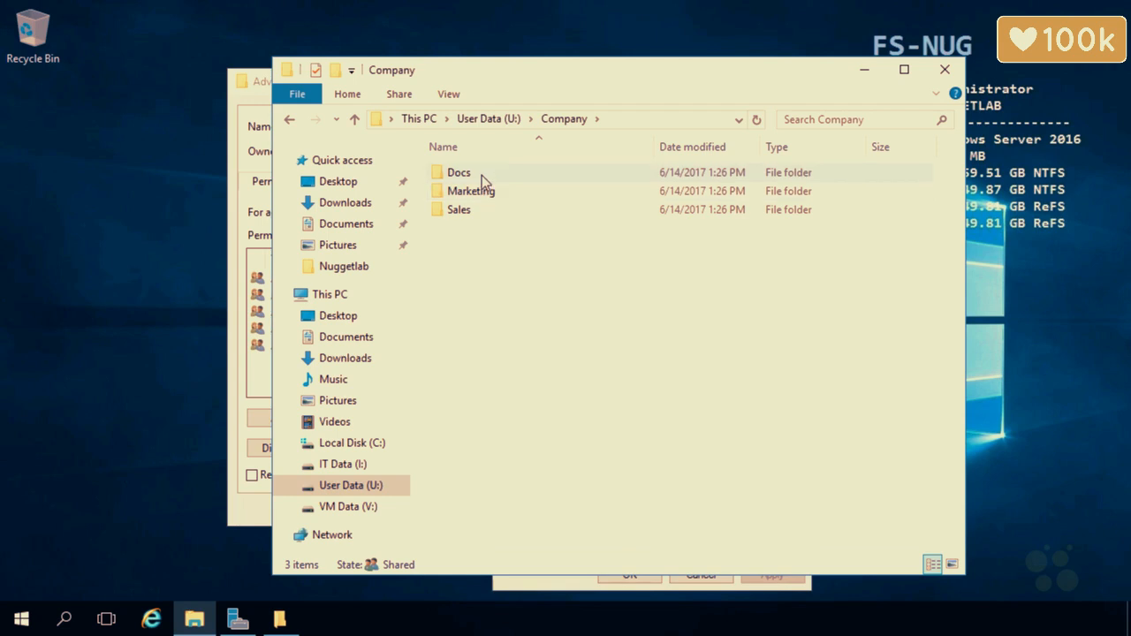
# Check Docs' advanced security settings for the inherited Human entry, then close them
pyautogui.click(482, 175)
pyautogui.rightClick(482, 175)
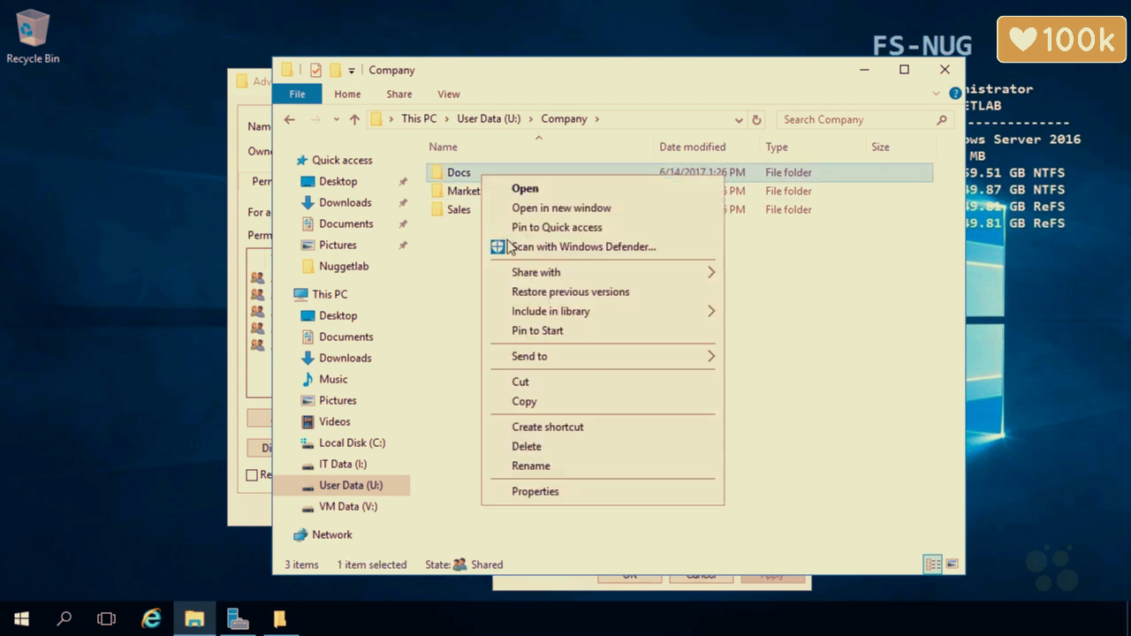
pyautogui.click(542, 492)
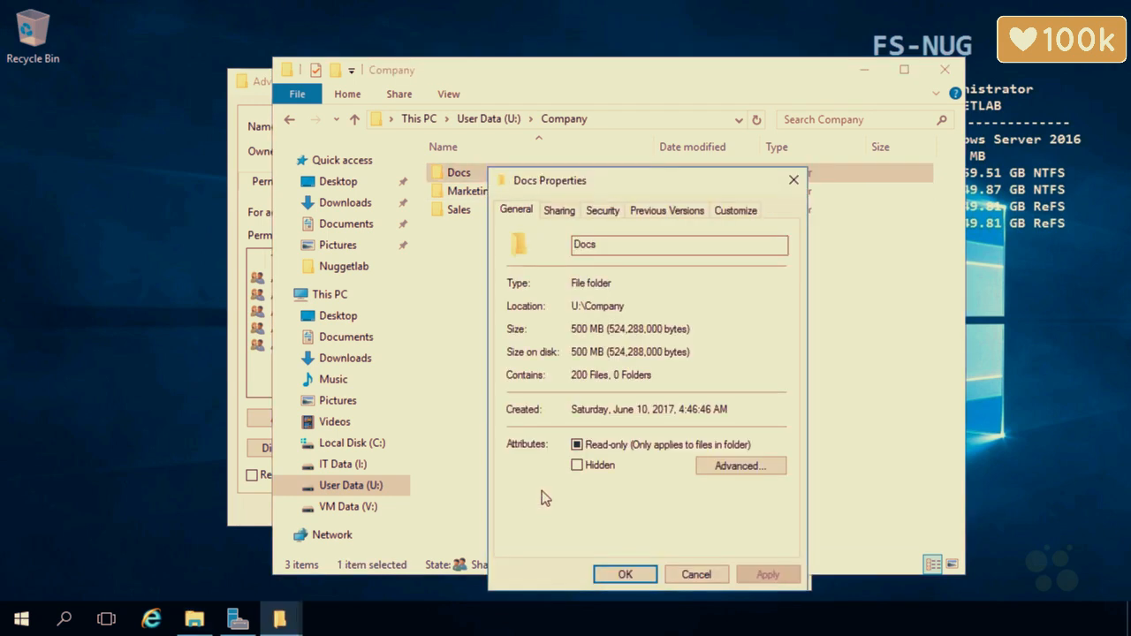
pyautogui.click(601, 212)
pyautogui.click(738, 507)
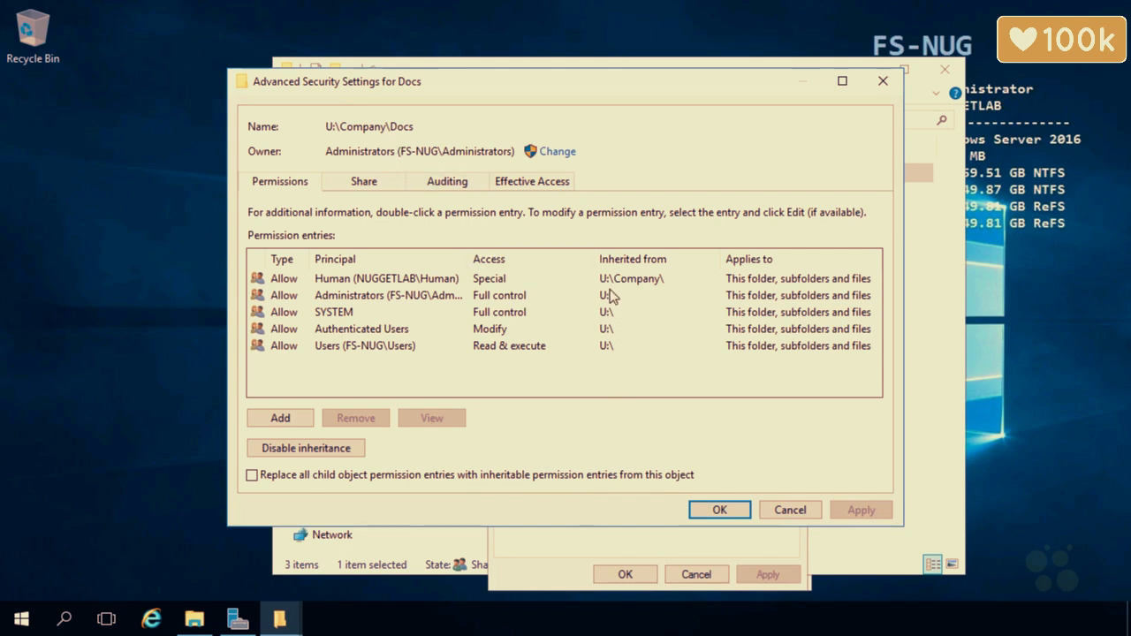
pyautogui.click(775, 507)
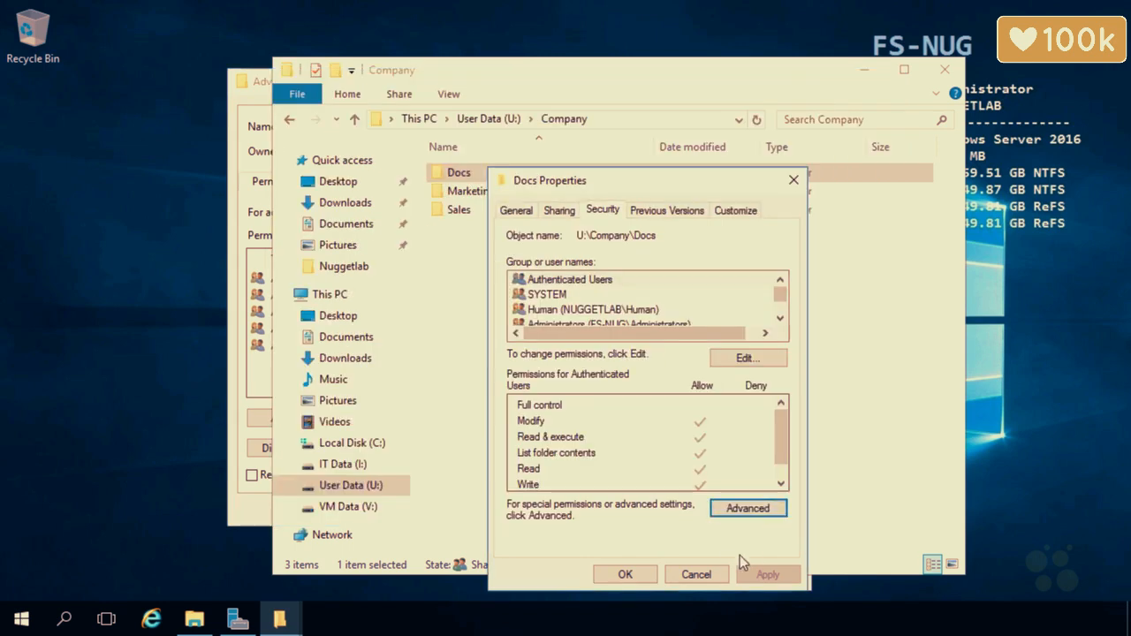
pyautogui.click(696, 575)
pyautogui.click(263, 83)
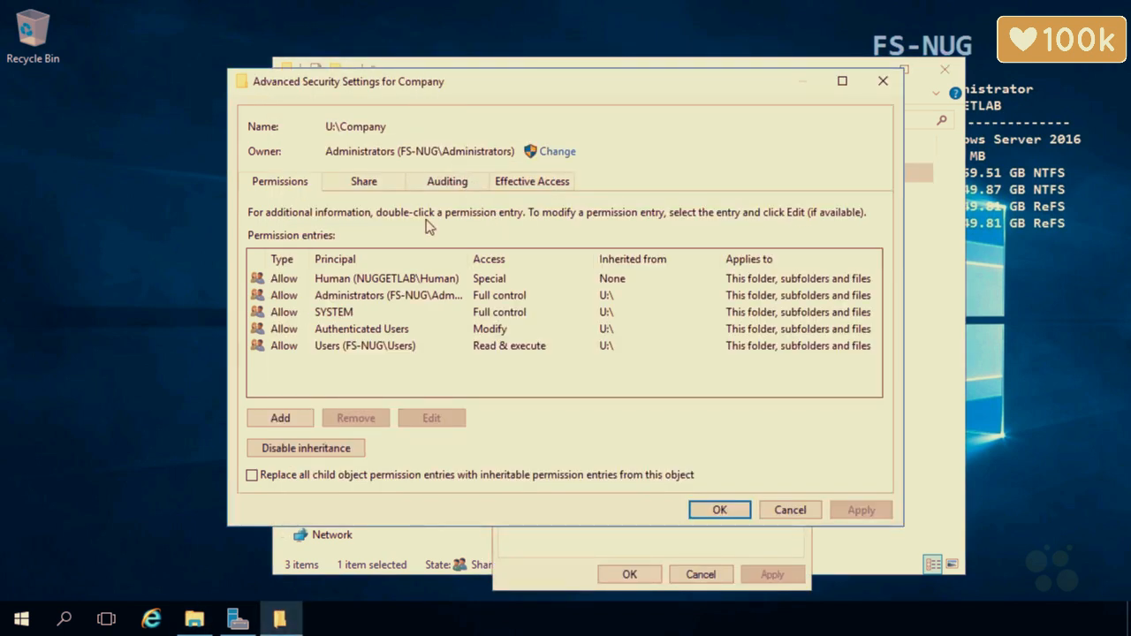
pyautogui.click(298, 449)
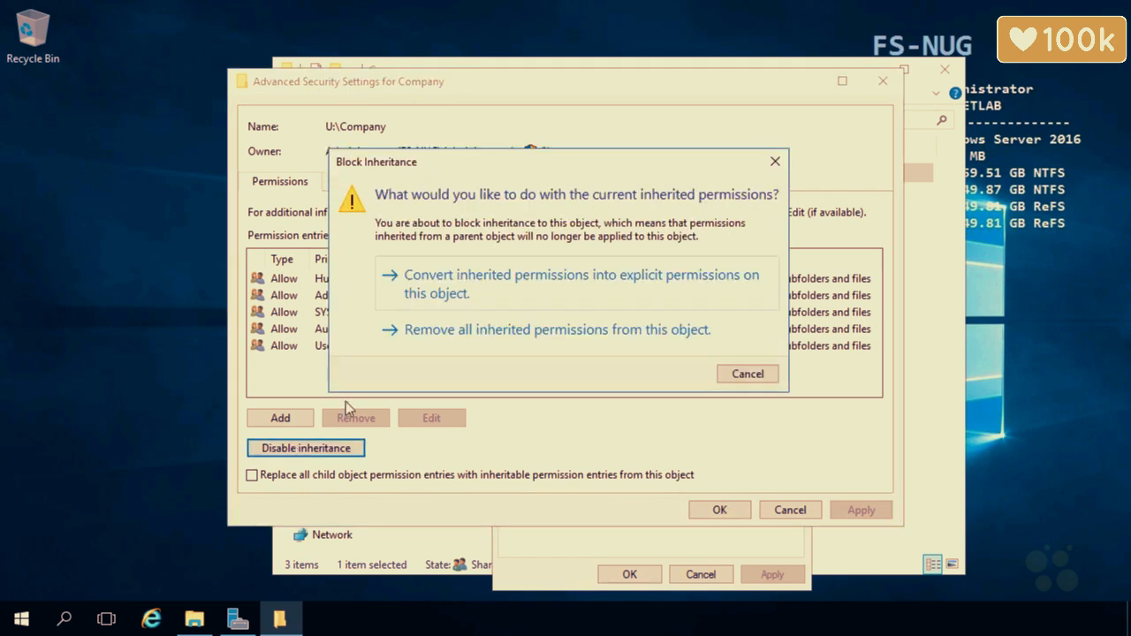
pyautogui.moveTo(627, 177); pyautogui.dragTo(850, 195)
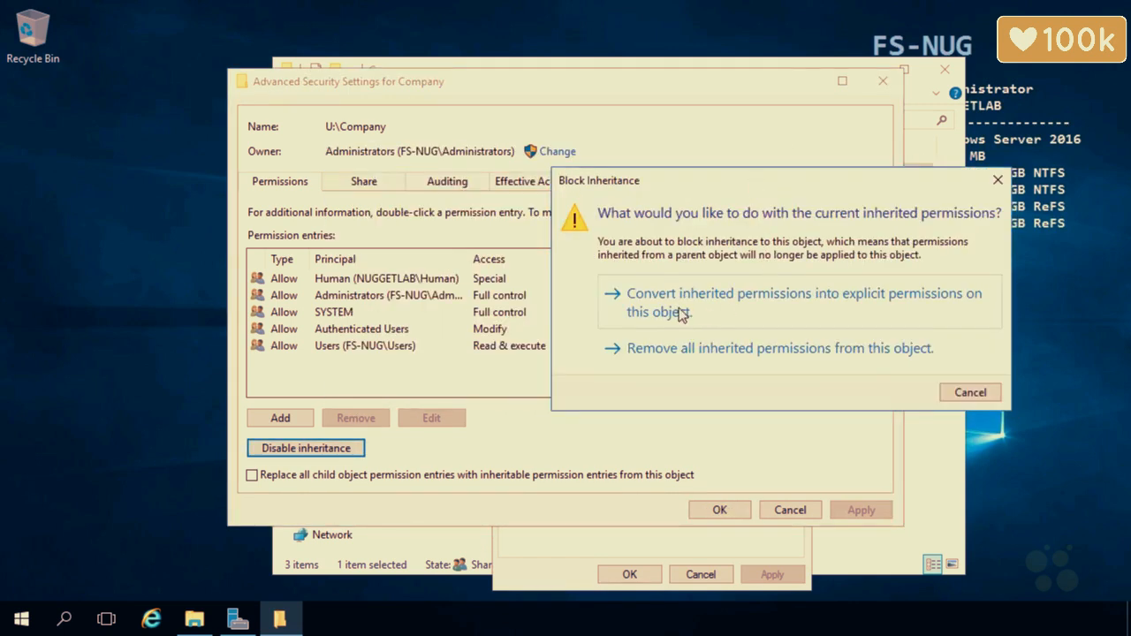
pyautogui.moveTo(674, 186); pyautogui.dragTo(883, 197)
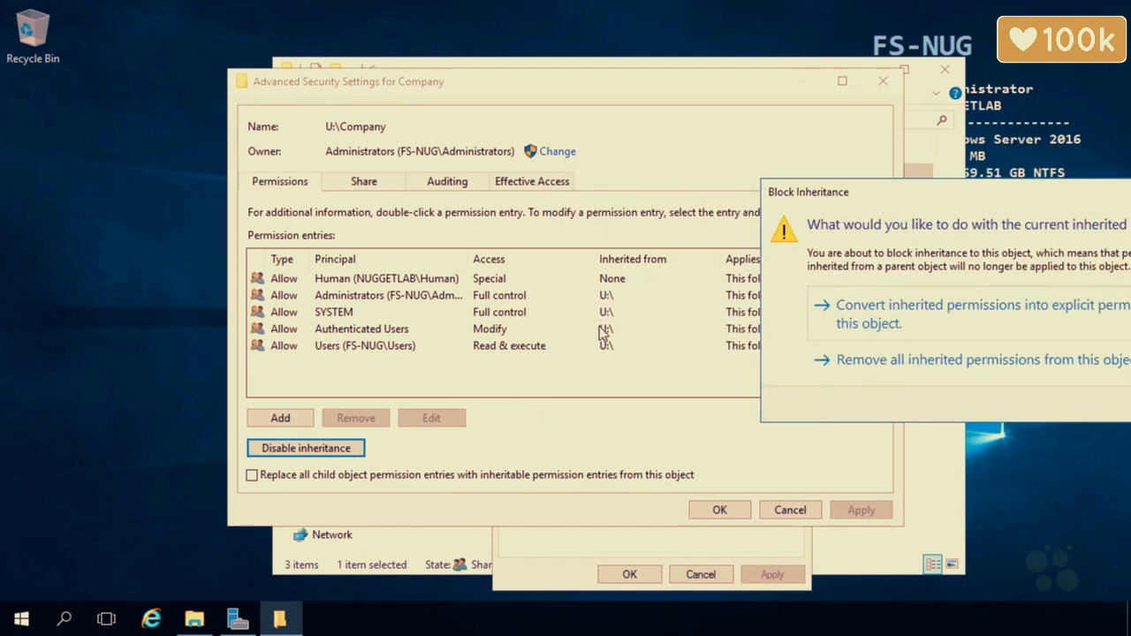
pyautogui.moveTo(806, 194); pyautogui.dragTo(854, 183)
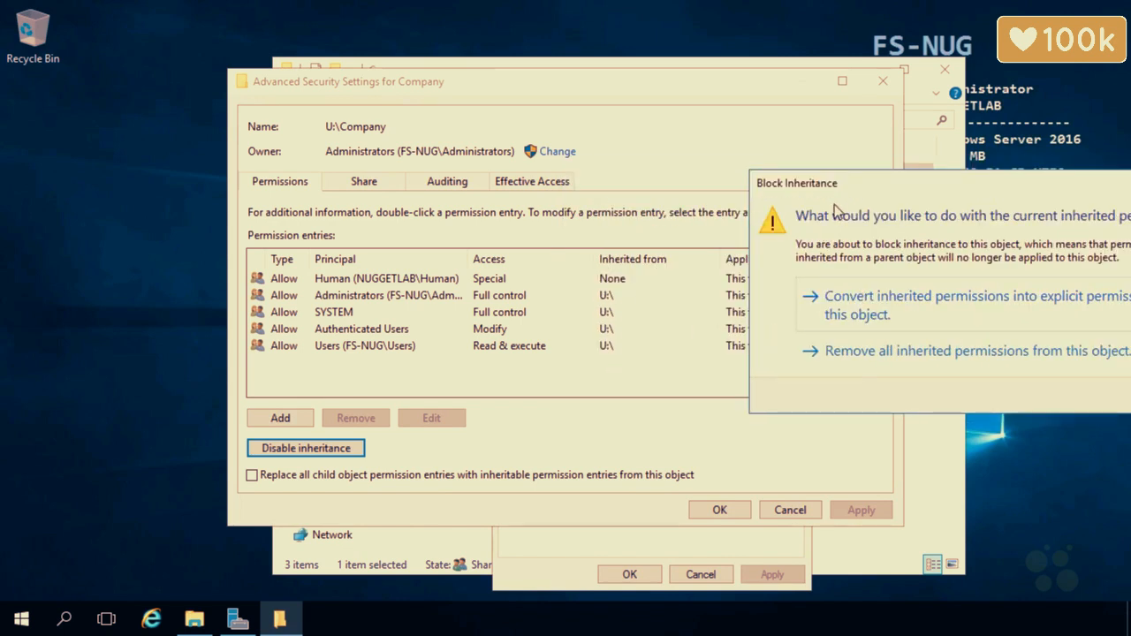
pyautogui.moveTo(781, 184); pyautogui.dragTo(499, 154)
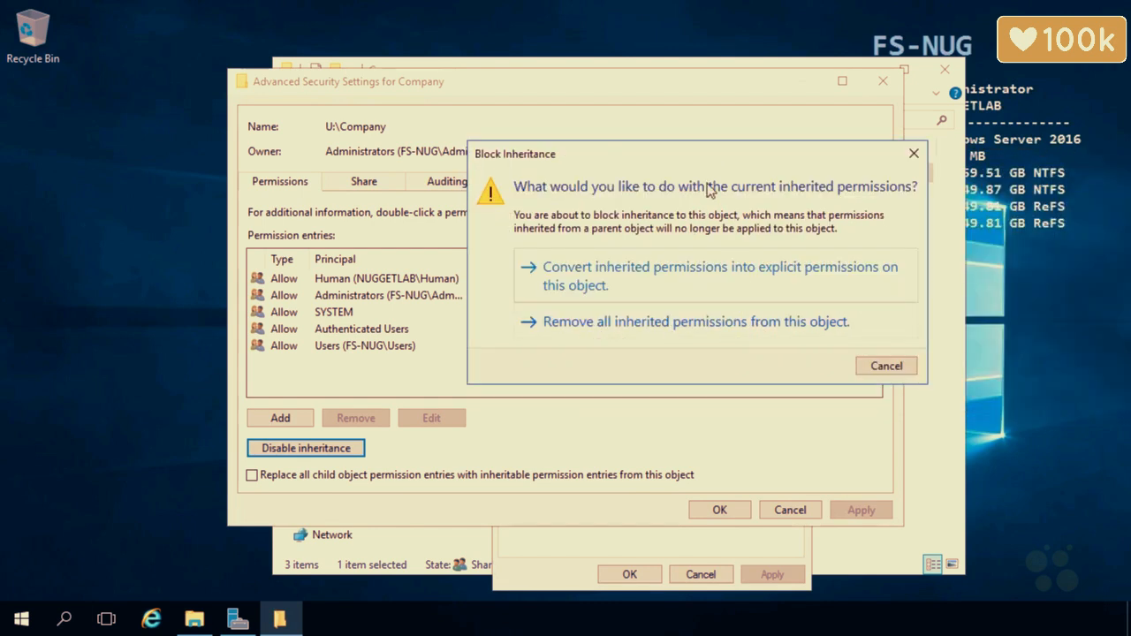
pyautogui.moveTo(751, 154); pyautogui.dragTo(941, 184)
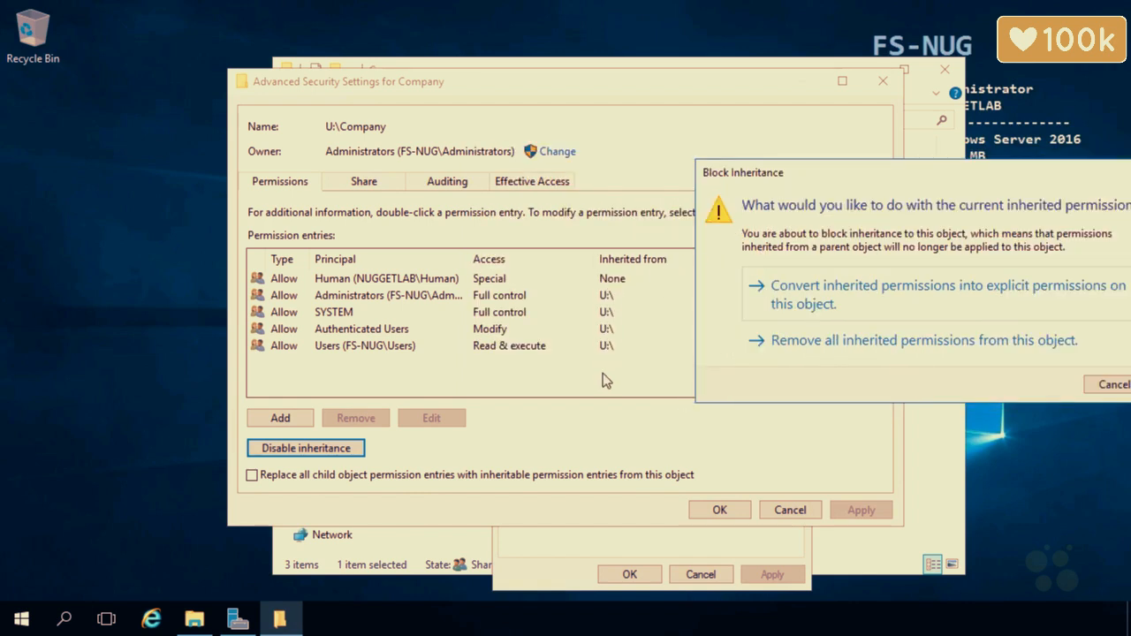
pyautogui.click(1104, 384)
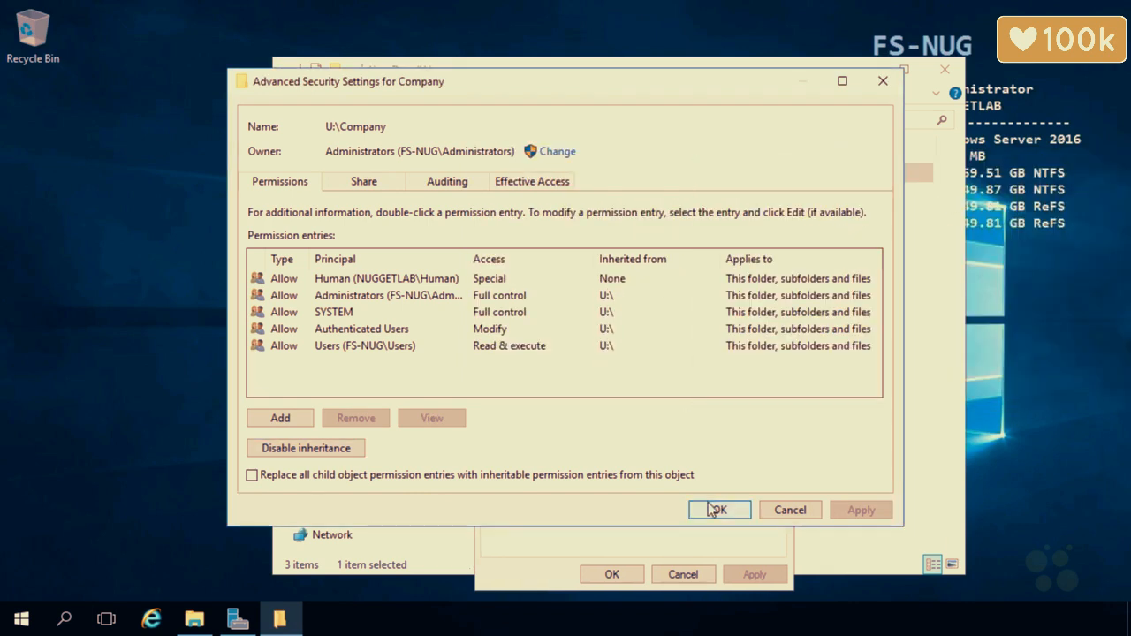
# Close Company's security dialogs and open Advanced Security Settings for Company\Marketing
pyautogui.click(712, 510)
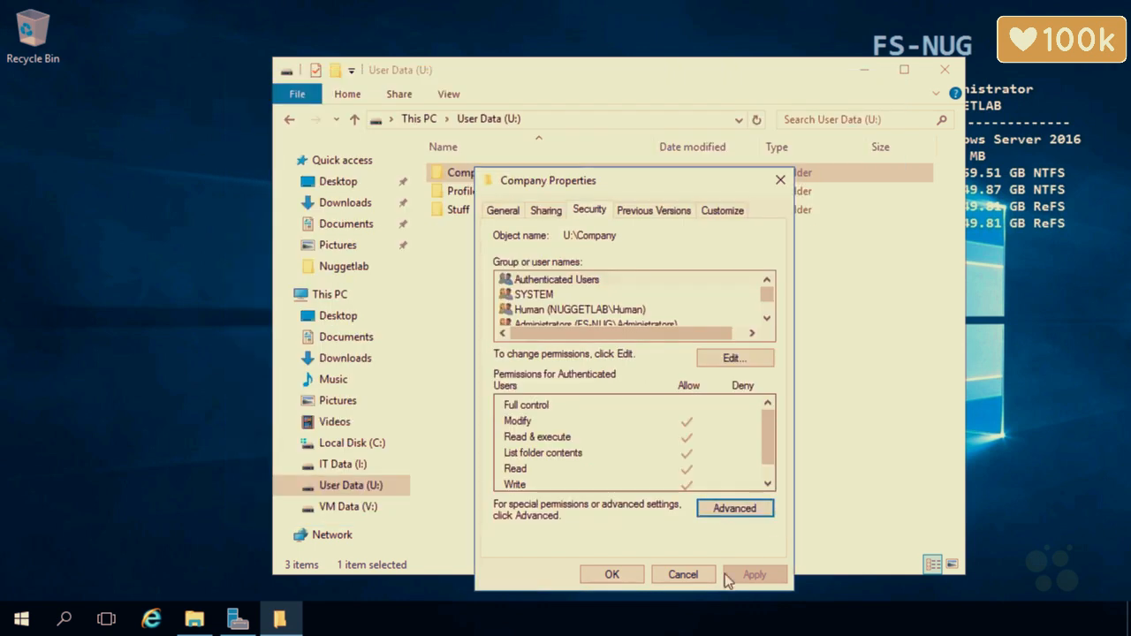
pyautogui.click(613, 575)
pyautogui.doubleClick(493, 173)
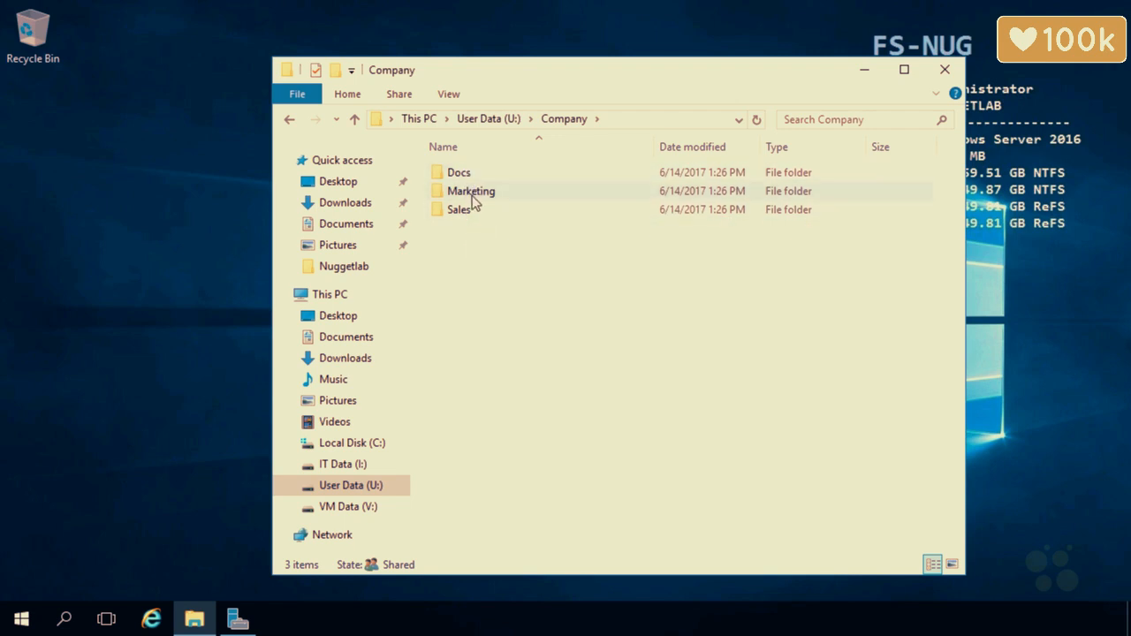
pyautogui.rightClick(472, 195)
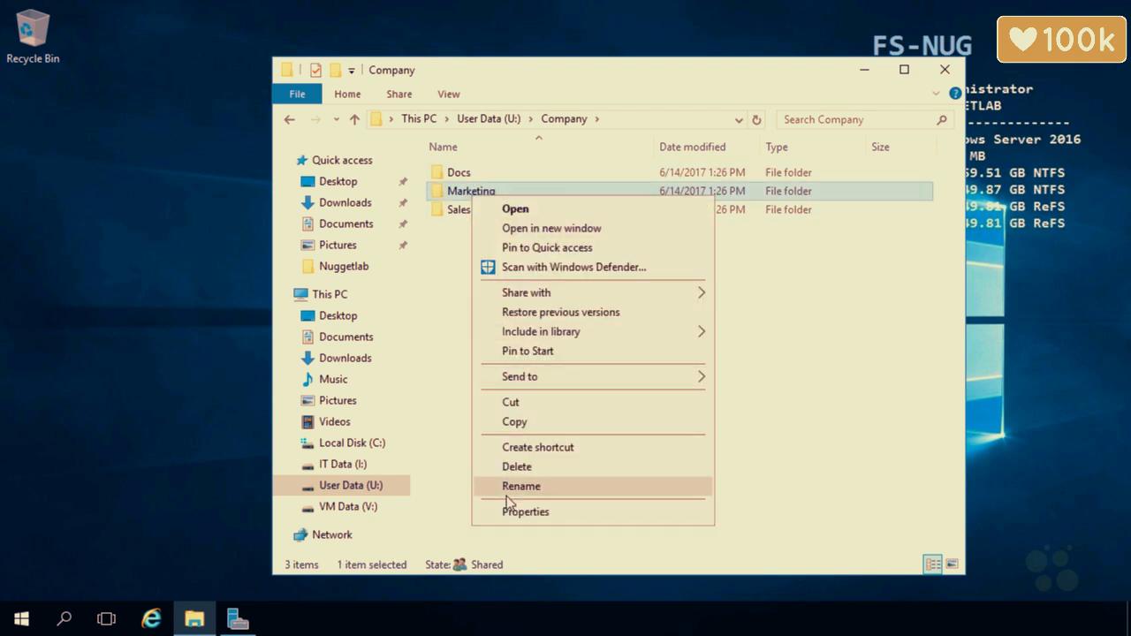
pyautogui.click(514, 512)
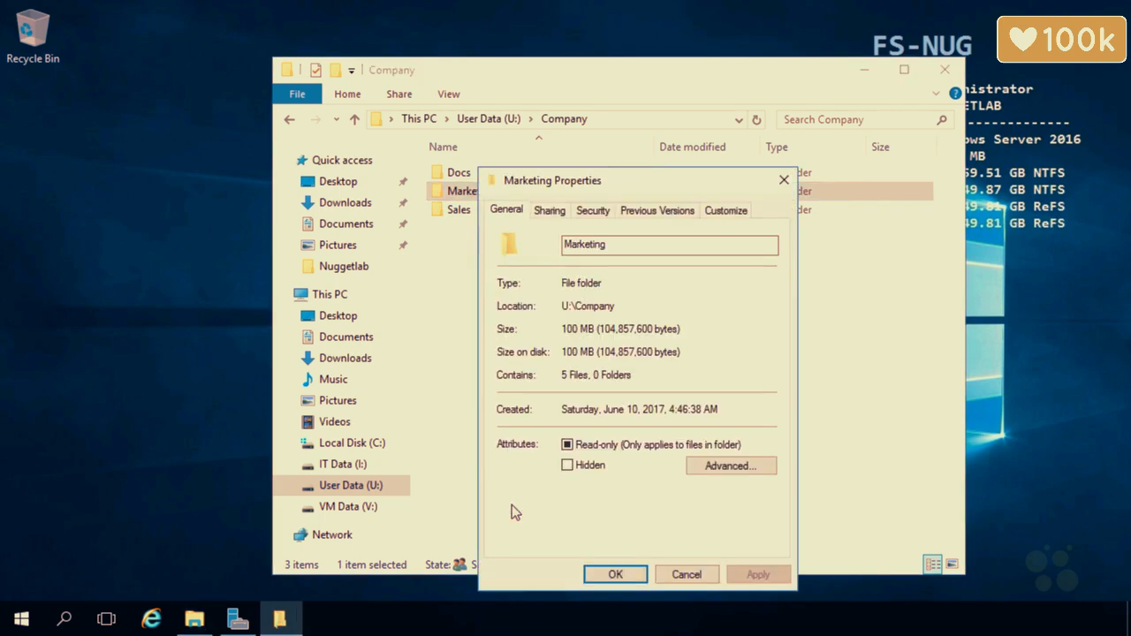
pyautogui.click(594, 213)
pyautogui.click(747, 507)
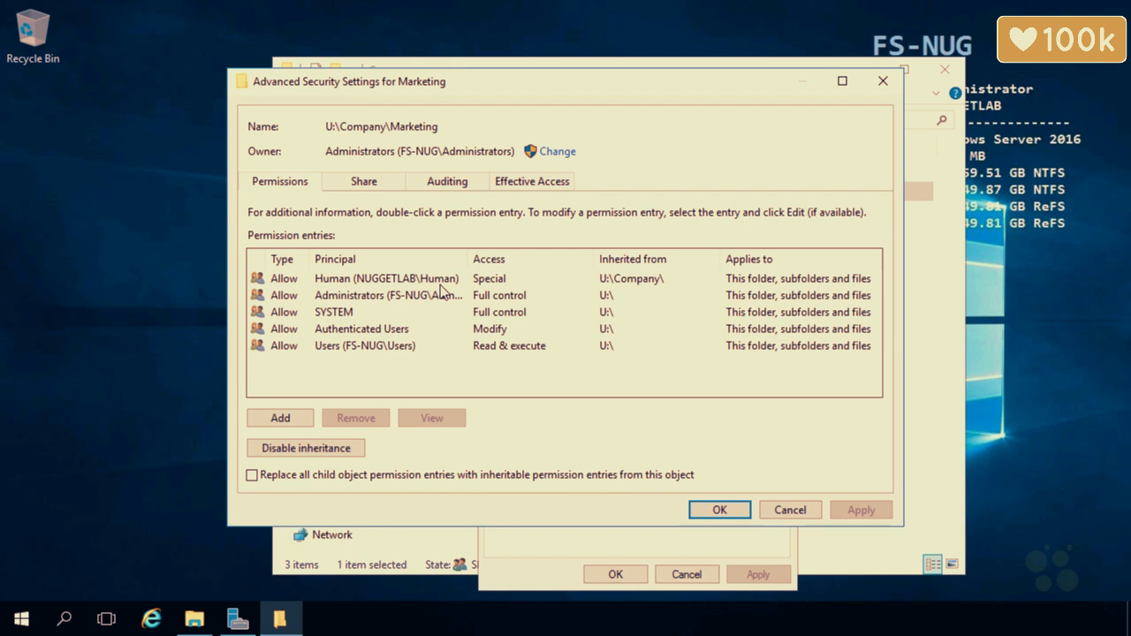
# Start a new Marketing permission entry and select the domain user as its principal
pyautogui.click(300, 418)
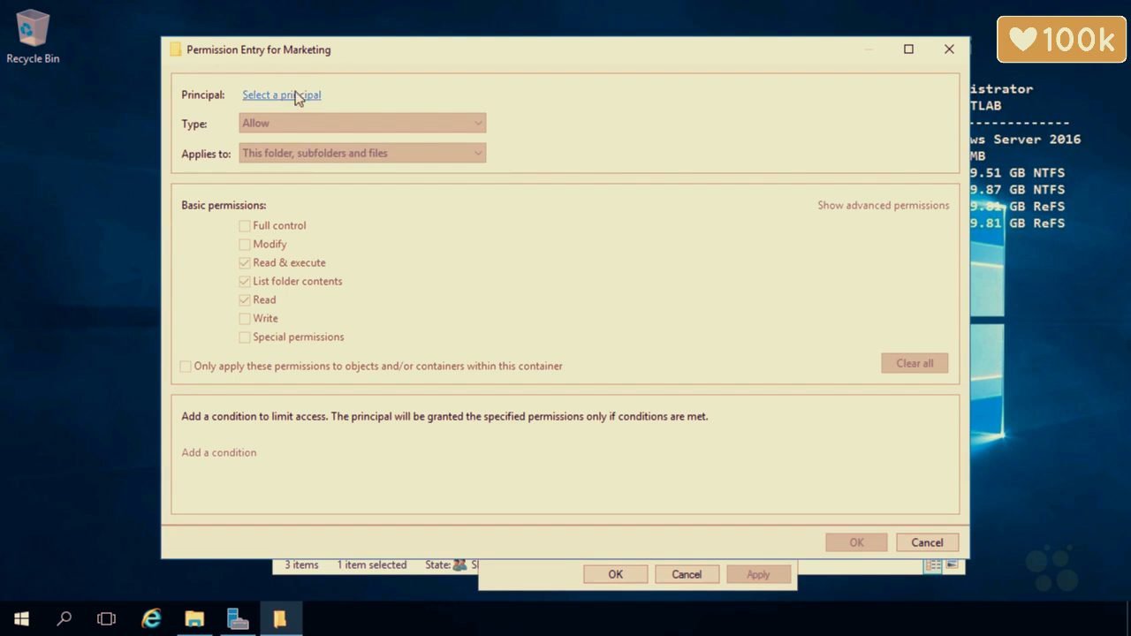
pyautogui.click(296, 95)
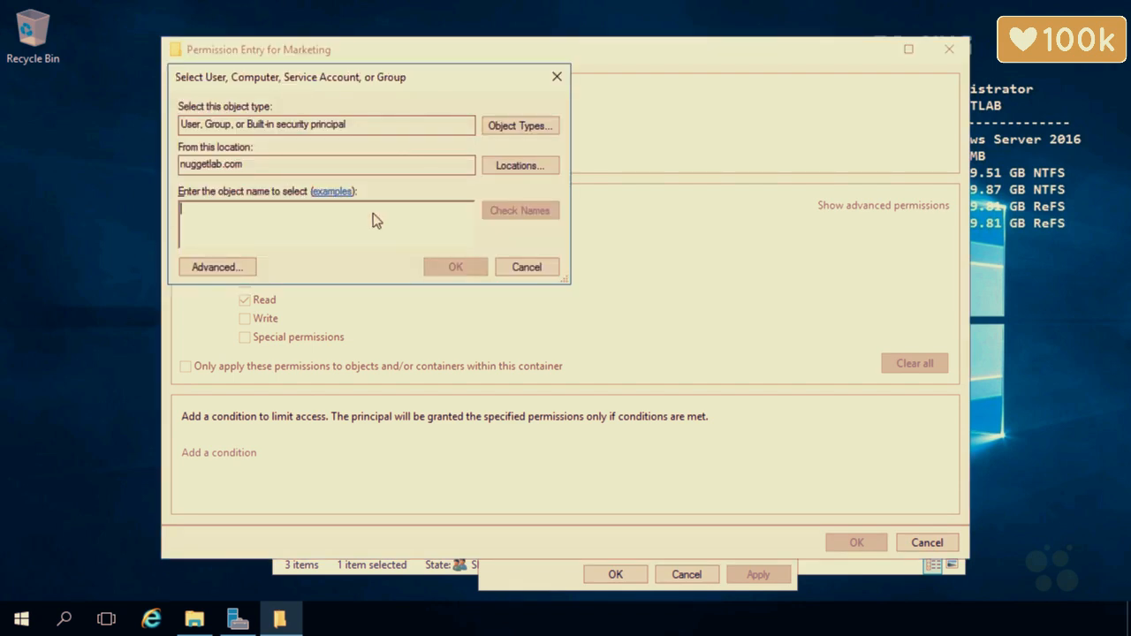
pyautogui.write('dart')
pyautogui.click(517, 212)
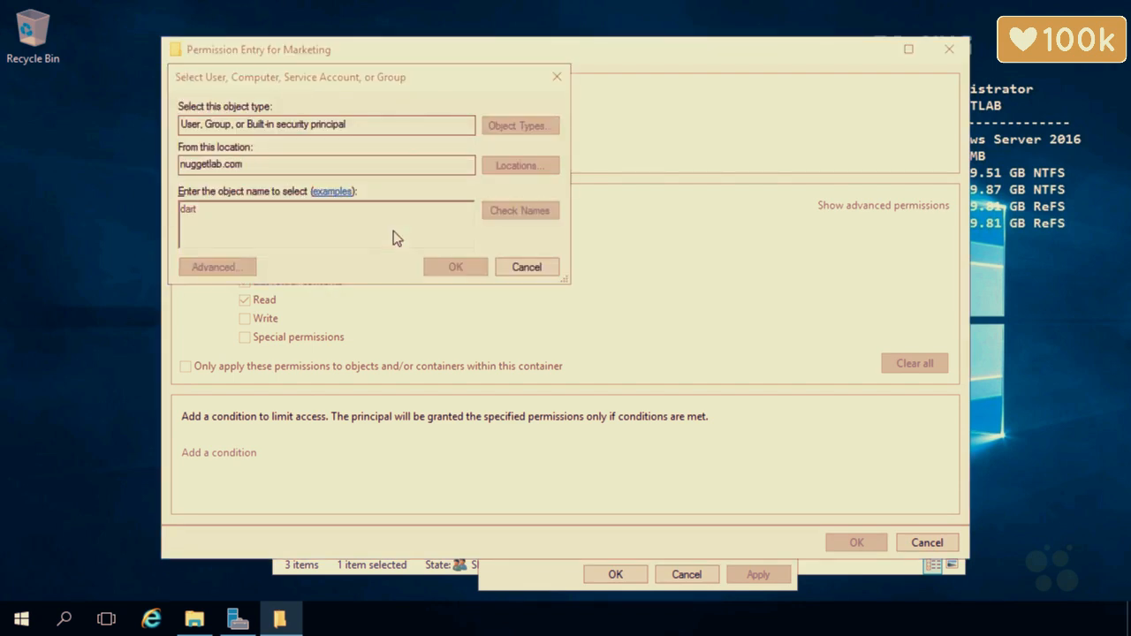
pyautogui.click(251, 234)
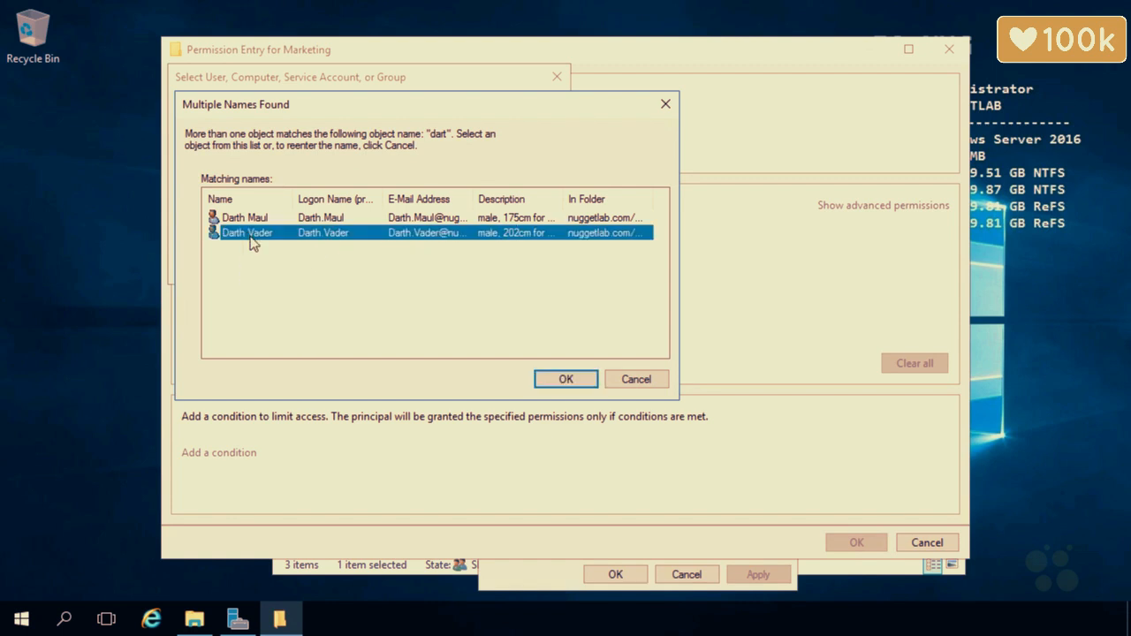
pyautogui.click(536, 379)
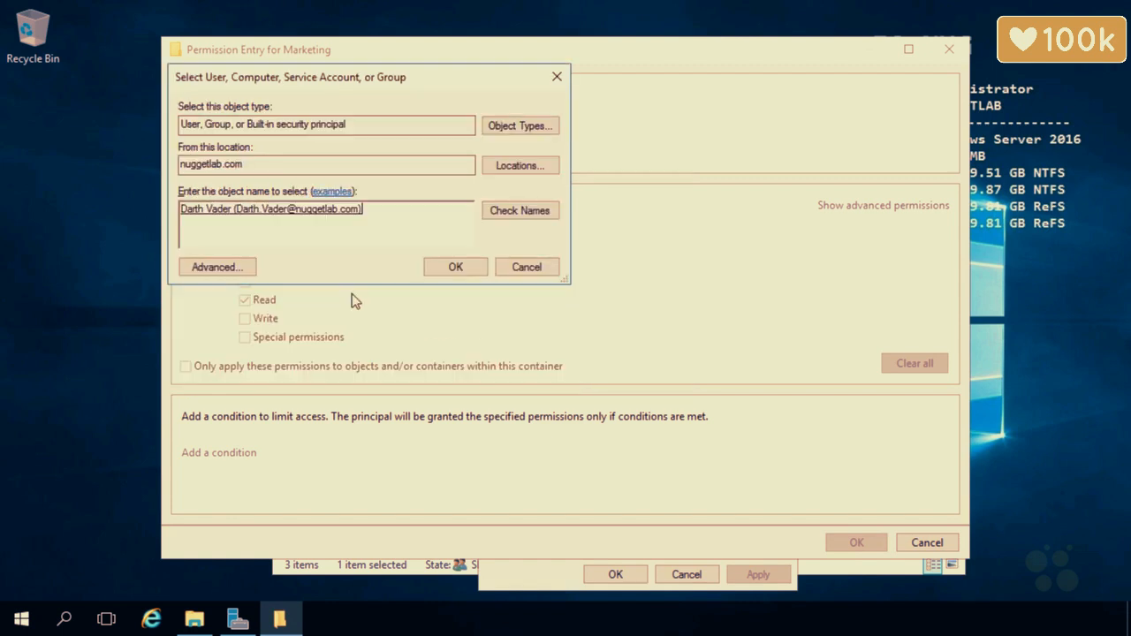
pyautogui.click(456, 267)
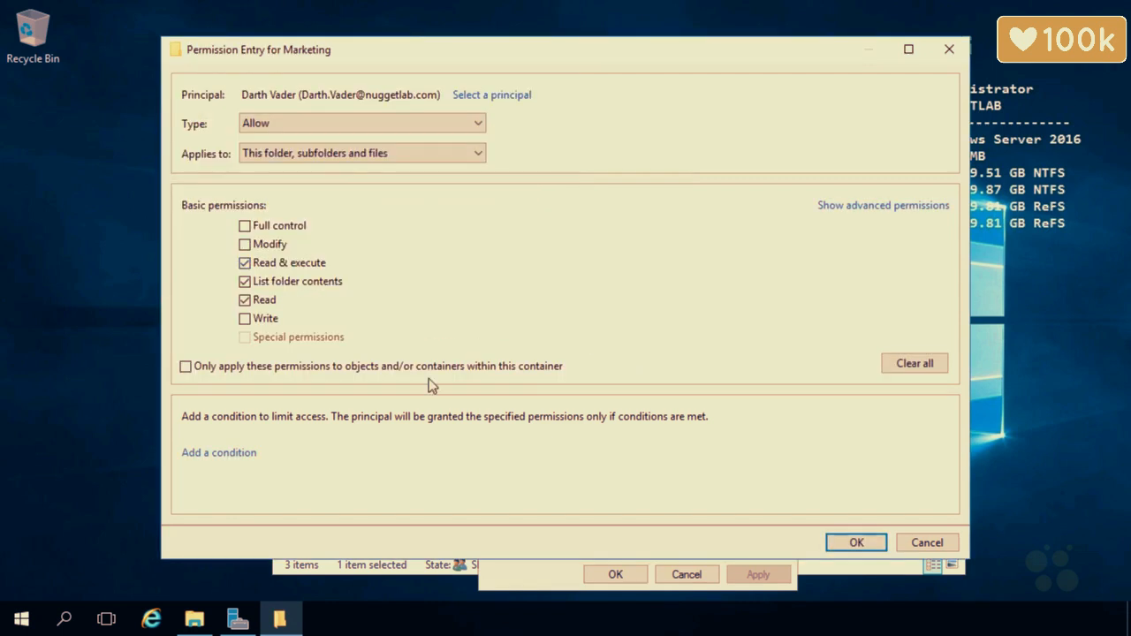
# Set the entry to Deny Full control, apply it and accept the deny warning
pyautogui.click(310, 123)
pyautogui.click(293, 155)
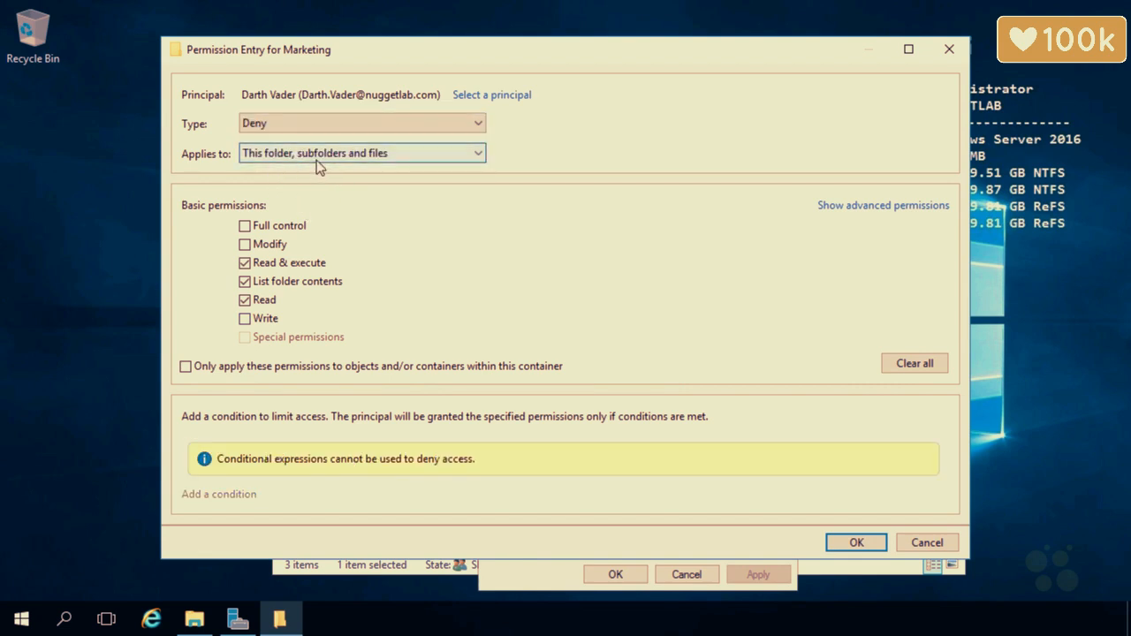
pyautogui.click(245, 227)
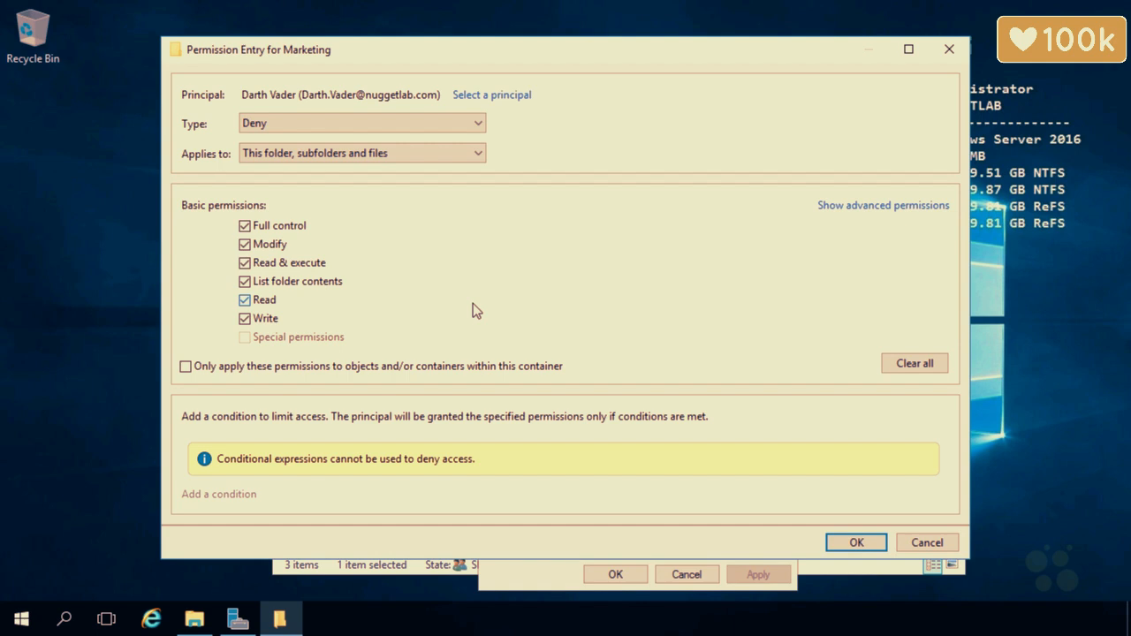
pyautogui.click(852, 542)
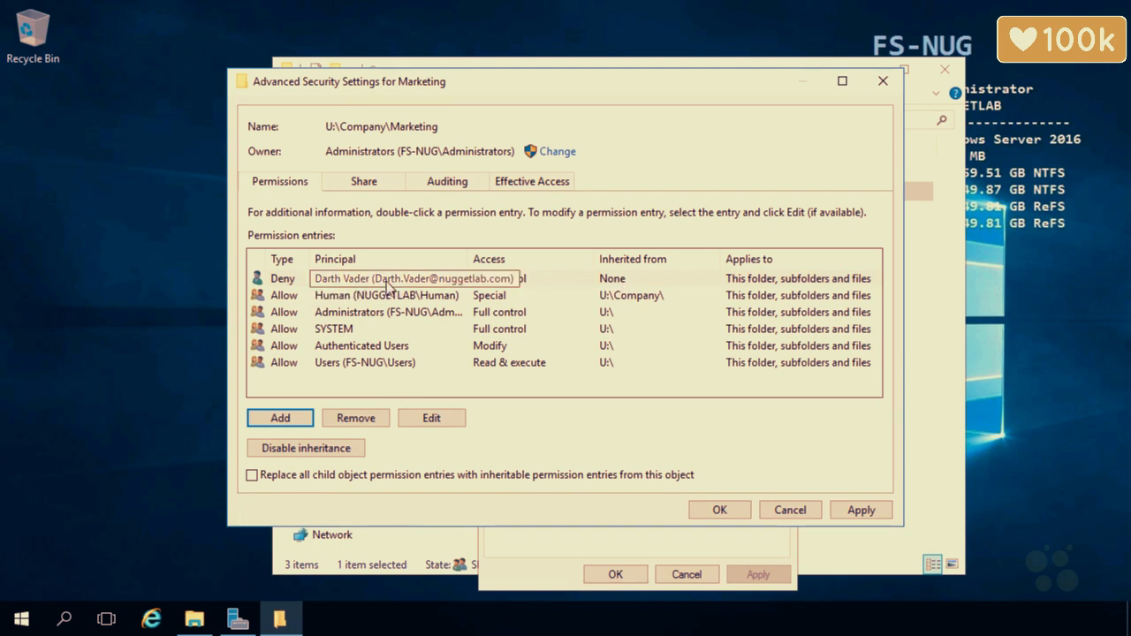
pyautogui.click(717, 510)
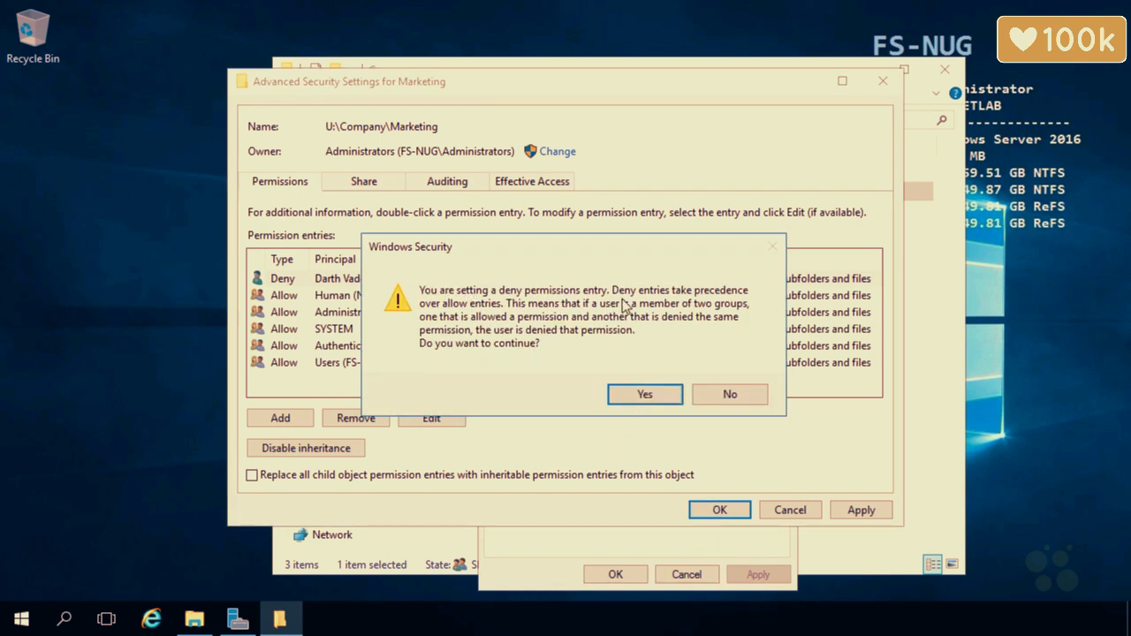
pyautogui.click(626, 393)
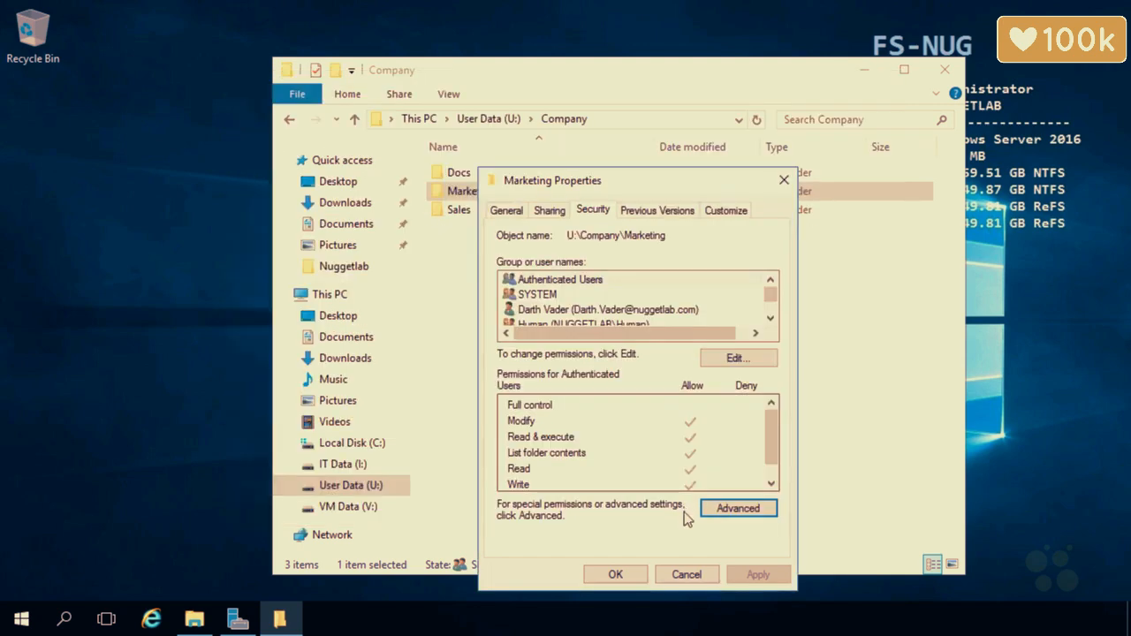
pyautogui.click(623, 582)
# Open the Advanced Security Settings for the Sales folder
pyautogui.rightClick(479, 212)
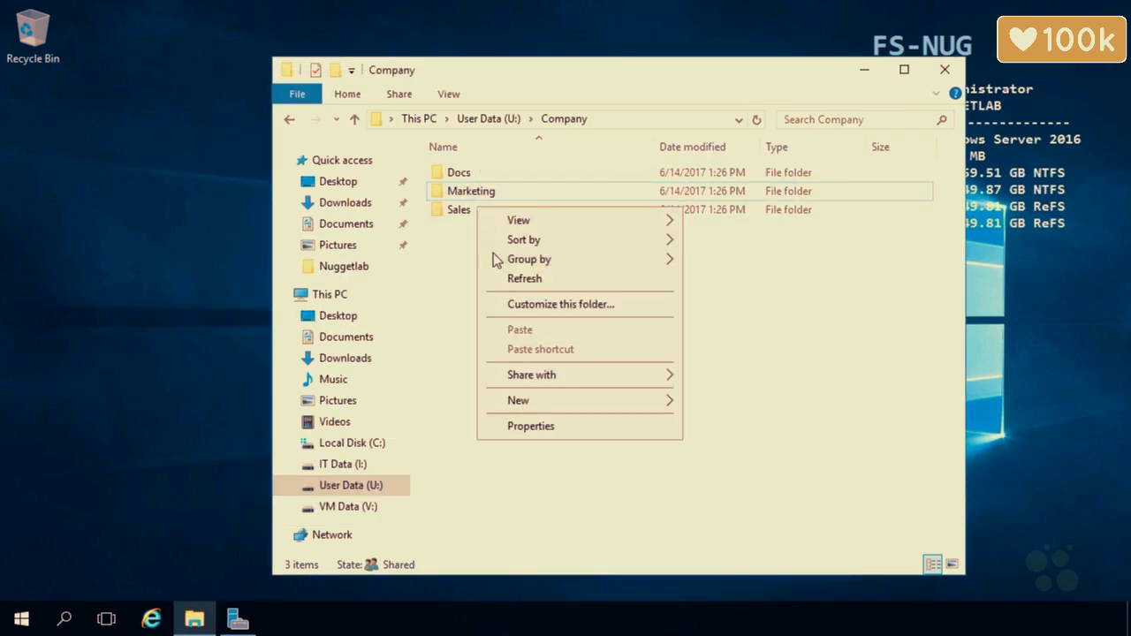
pyautogui.click(458, 210)
pyautogui.rightClick(457, 210)
pyautogui.click(499, 528)
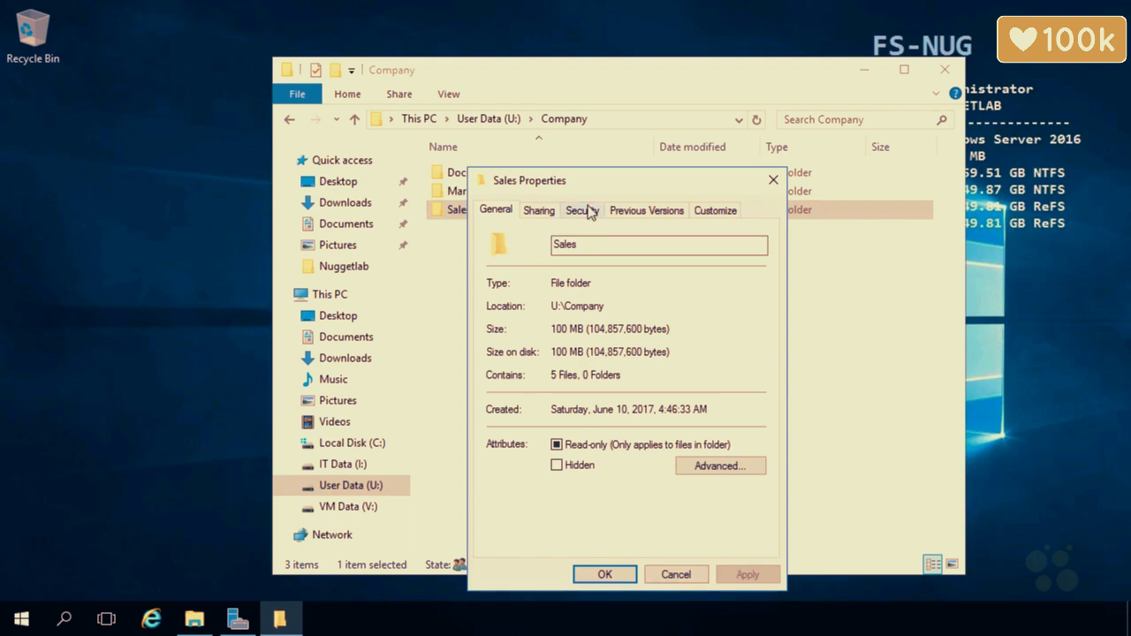
pyautogui.click(589, 210)
pyautogui.click(725, 507)
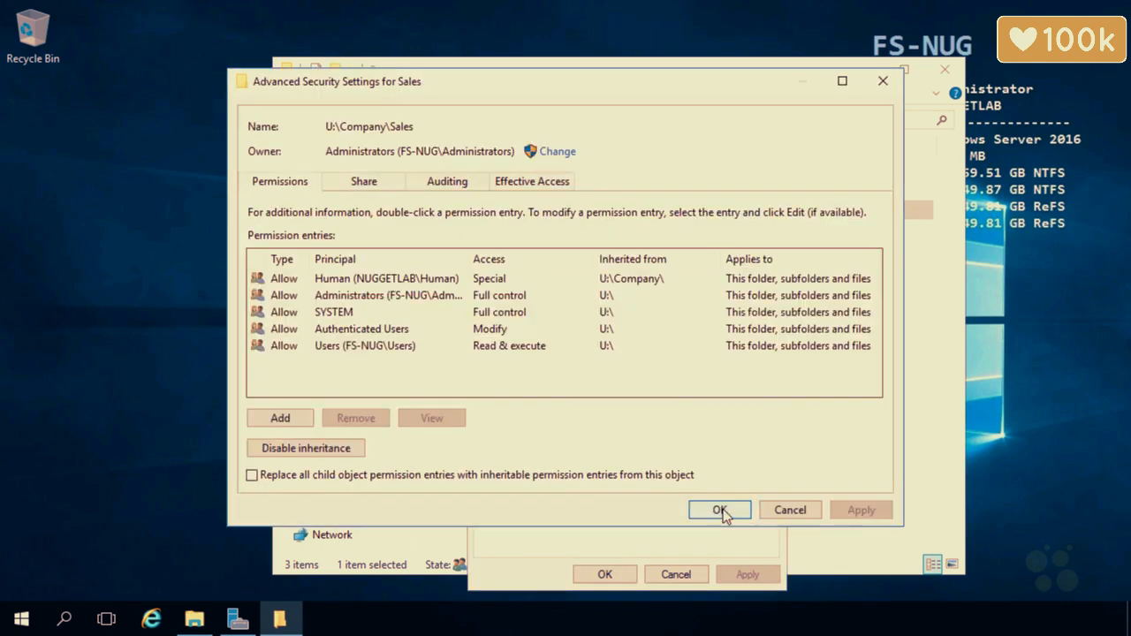
# Add a new Sales permission entry for the domain user with Type set to Deny
pyautogui.click(283, 419)
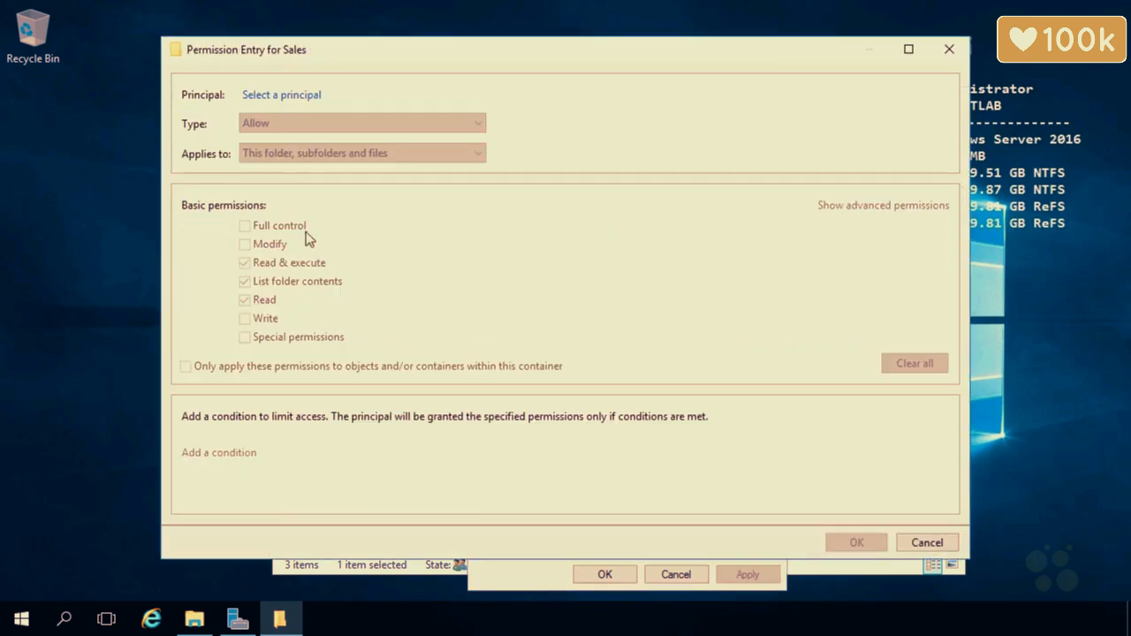
pyautogui.click(272, 99)
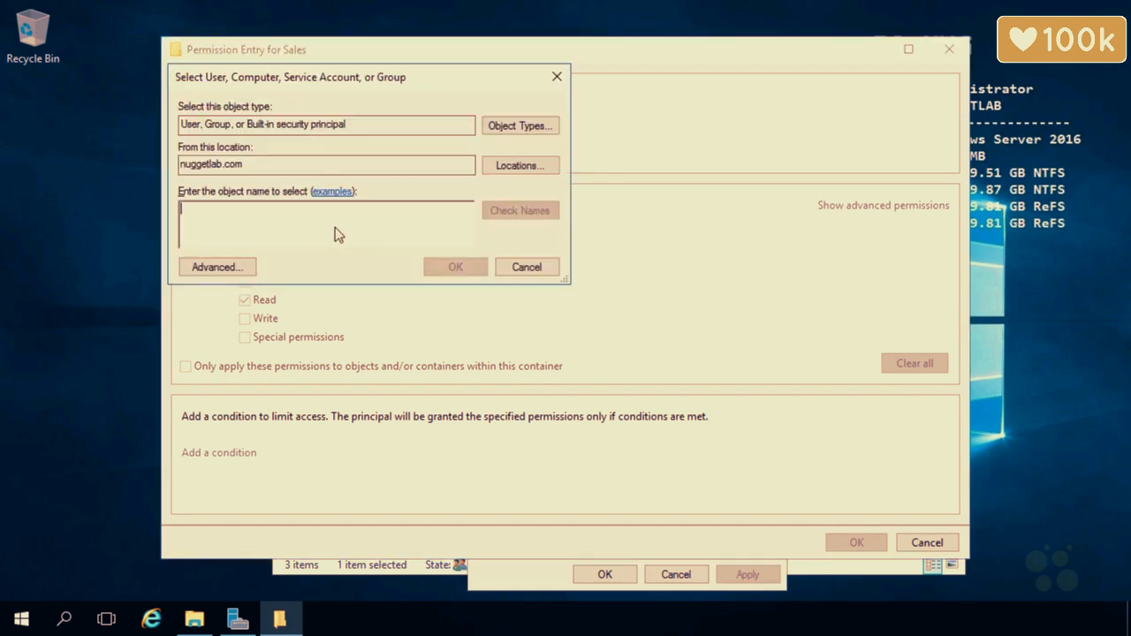
pyautogui.write('dart')
pyautogui.click(506, 214)
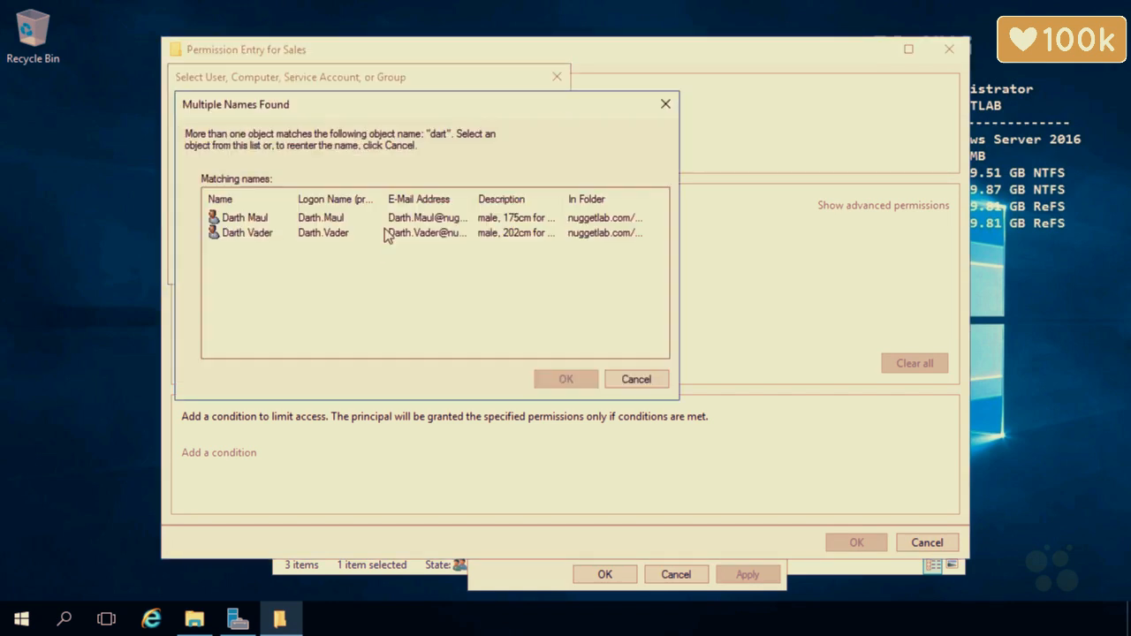
pyautogui.click(301, 233)
pyautogui.click(562, 380)
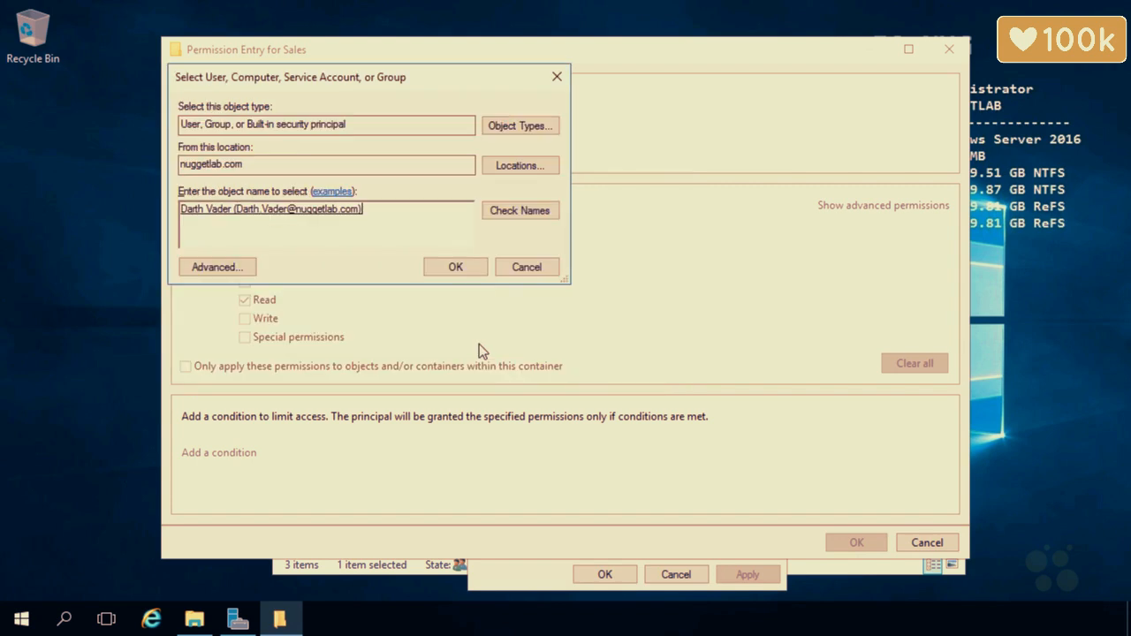
pyautogui.click(453, 269)
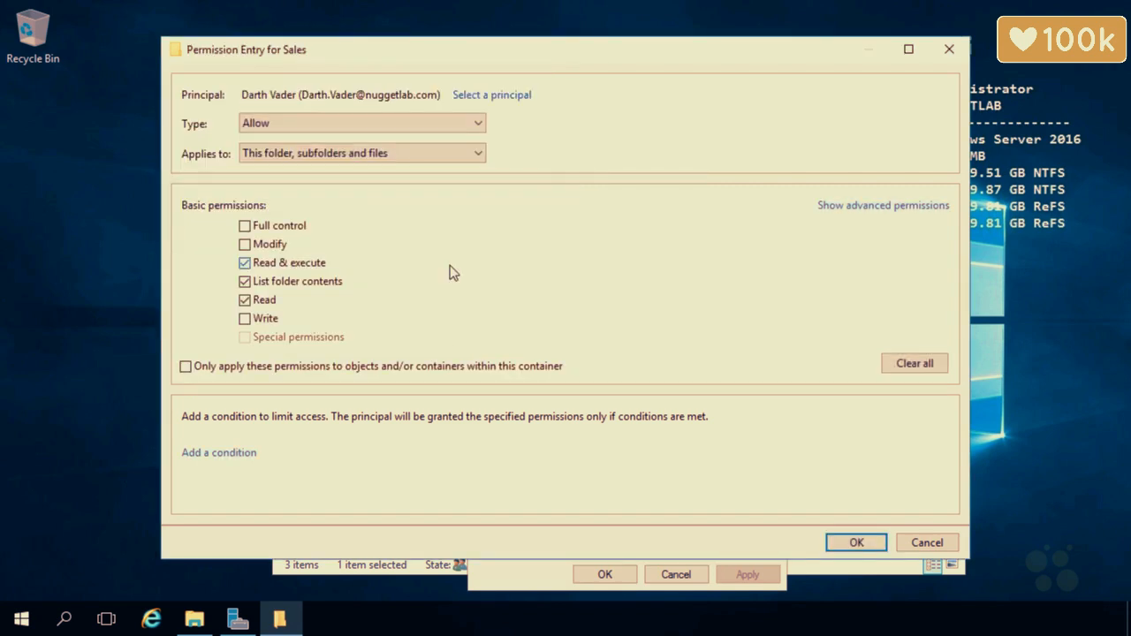
pyautogui.click(369, 124)
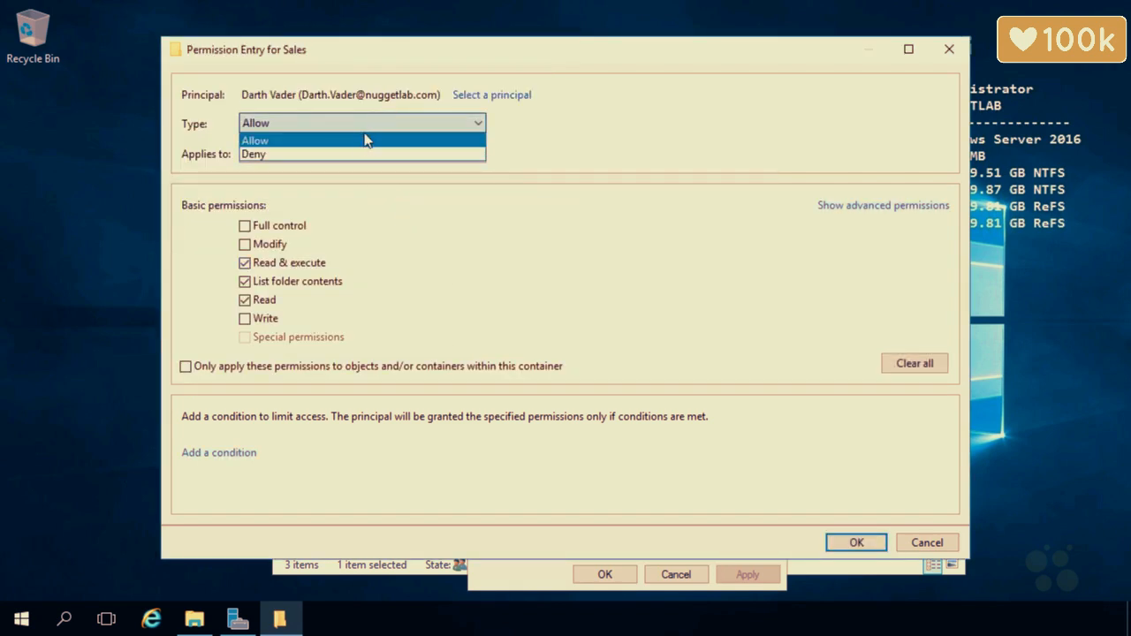
pyautogui.click(345, 155)
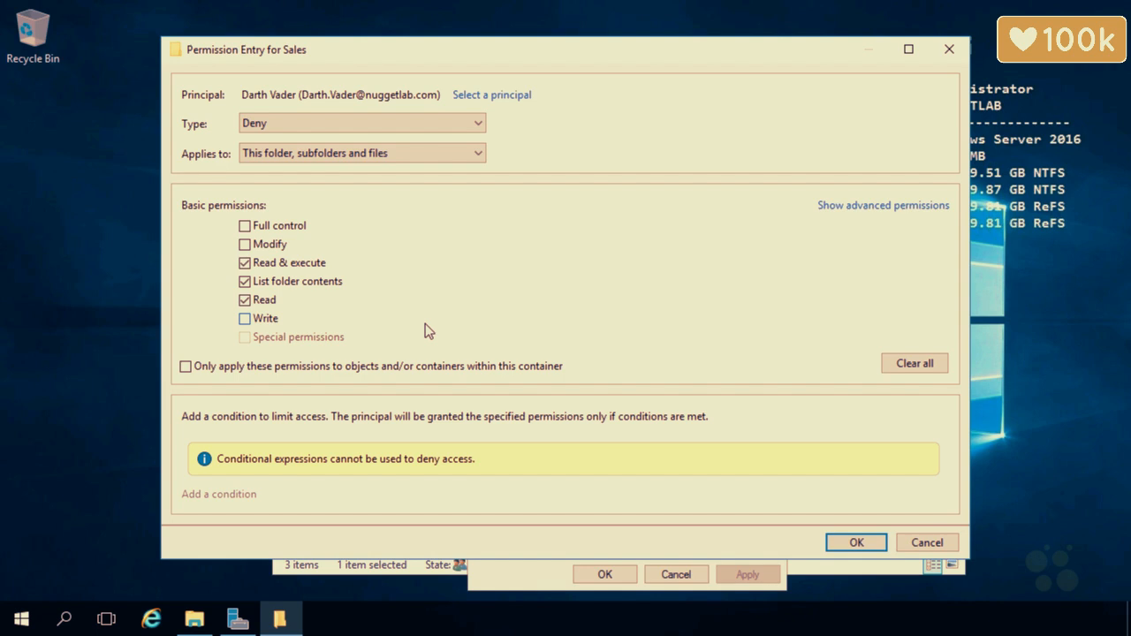
# Deny Full control except List folder/read data, Read attributes, Read extended attributes and Read permissions
pyautogui.click(840, 208)
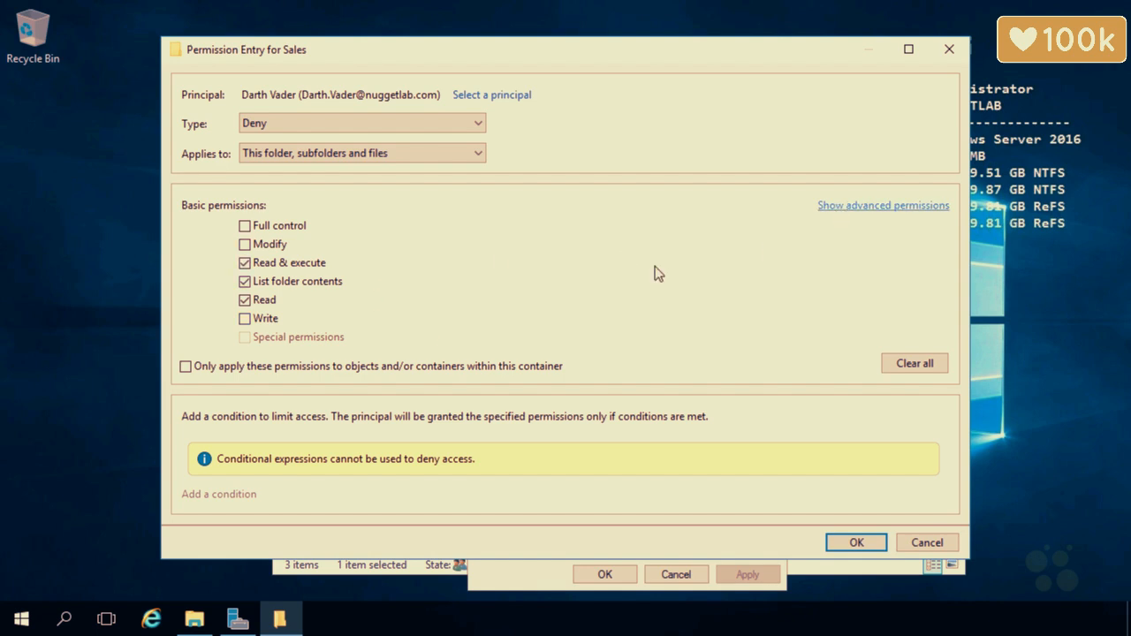
pyautogui.click(245, 226)
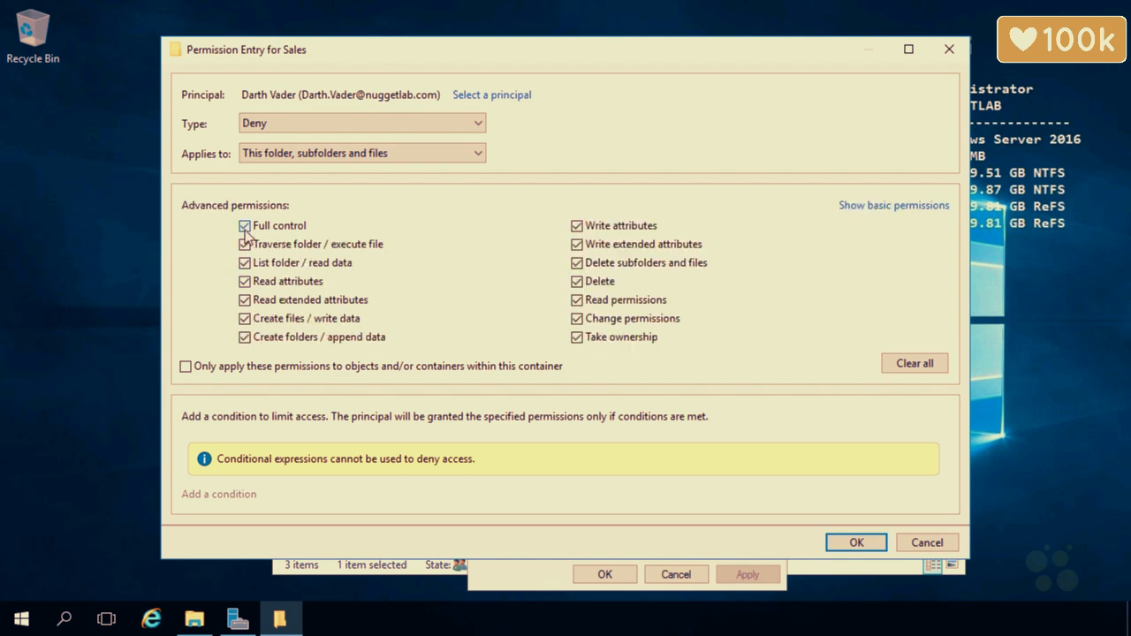
pyautogui.click(245, 281)
pyautogui.click(245, 262)
pyautogui.click(244, 300)
pyautogui.click(578, 299)
# Save the Sales deny entry, accept the warning and close the Properties dialog
pyautogui.click(859, 544)
pyautogui.click(745, 514)
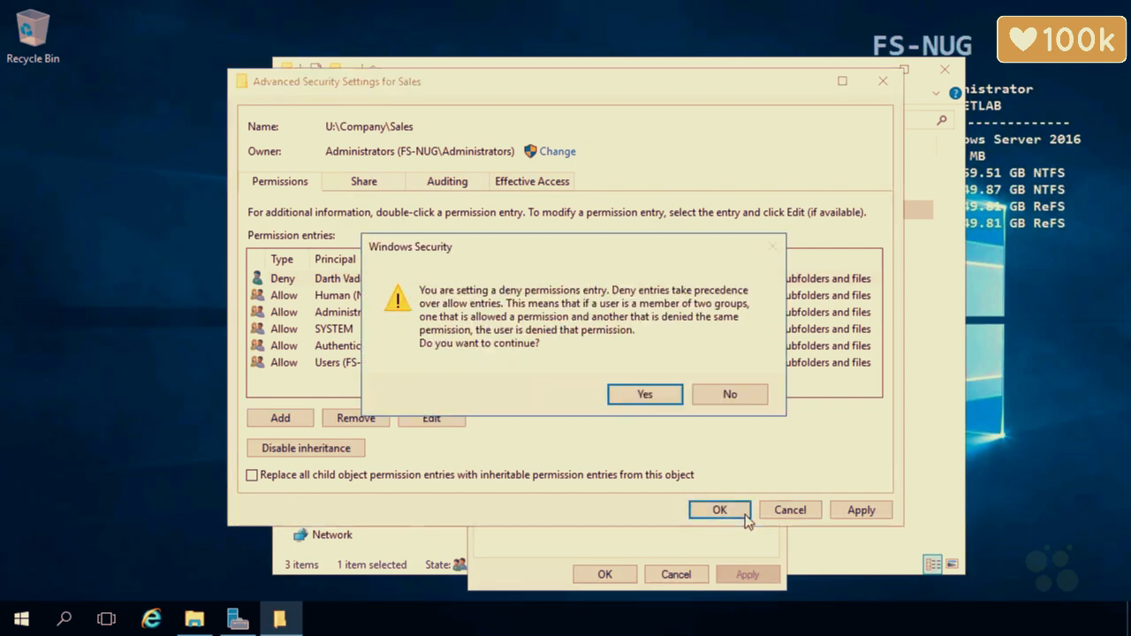
pyautogui.click(634, 398)
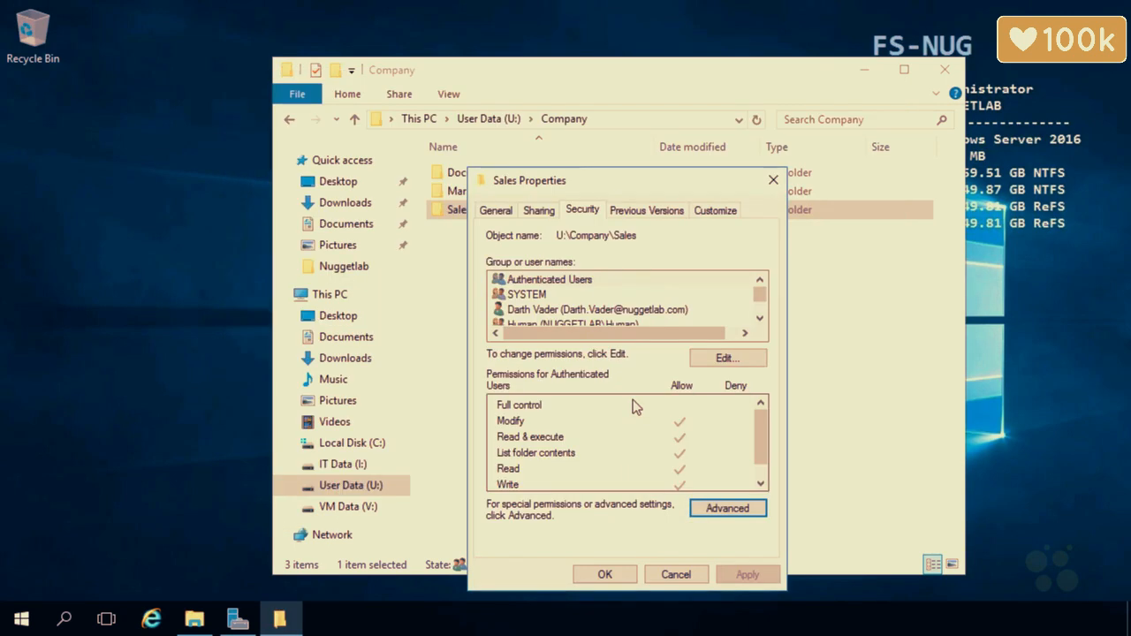
pyautogui.click(606, 573)
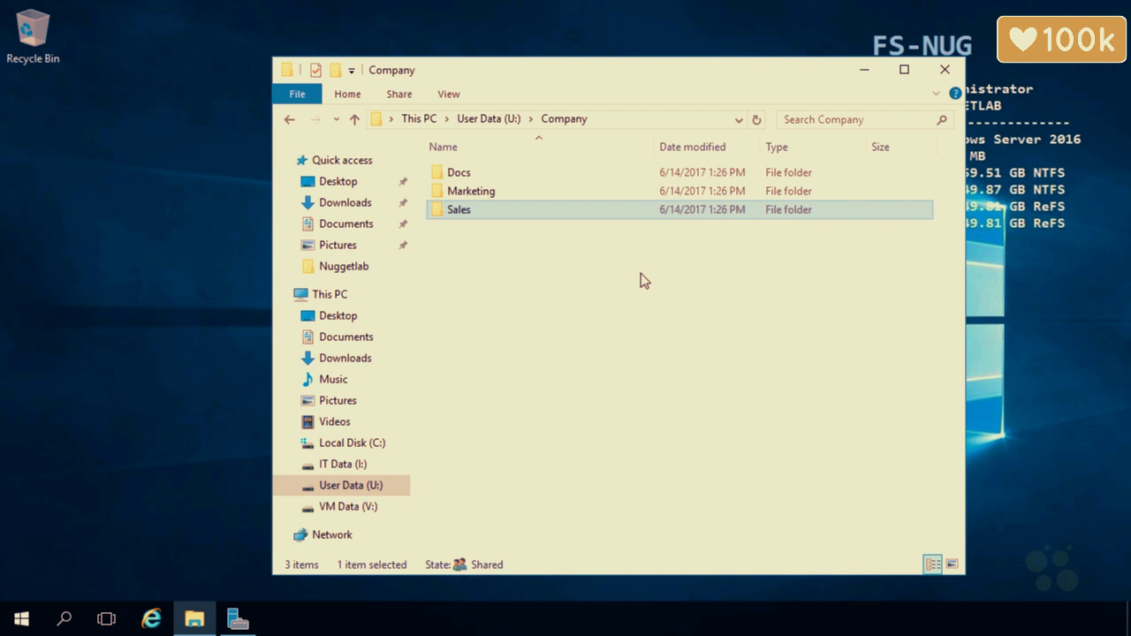
pyautogui.click(491, 195)
# Open the Effective Access check in Marketing's Advanced Security Settings
pyautogui.rightClick(491, 195)
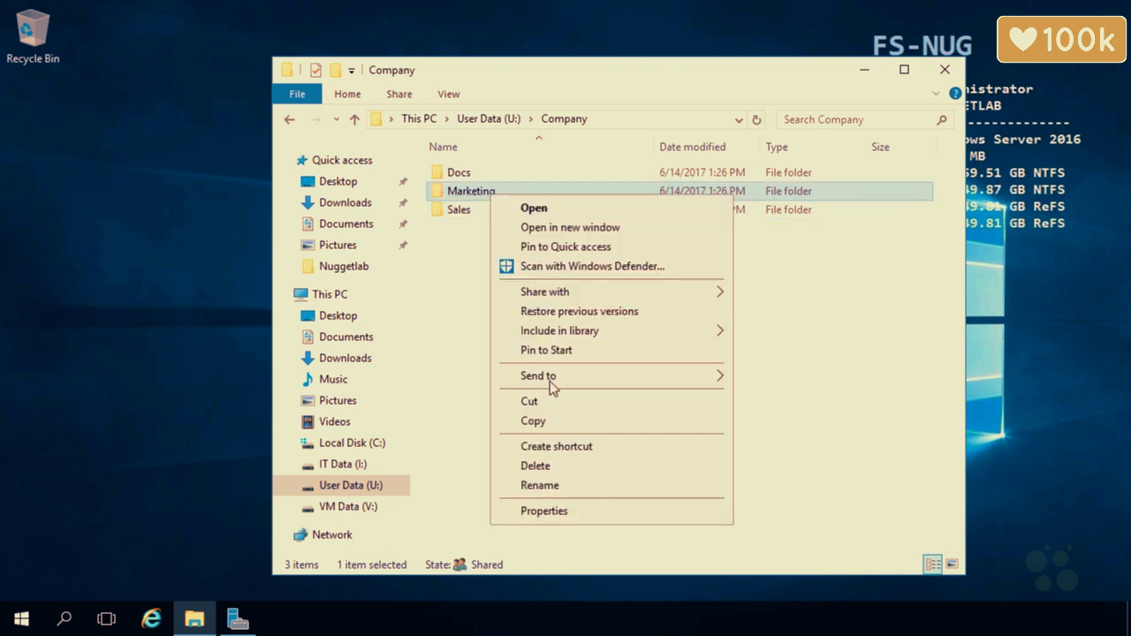
pyautogui.click(557, 510)
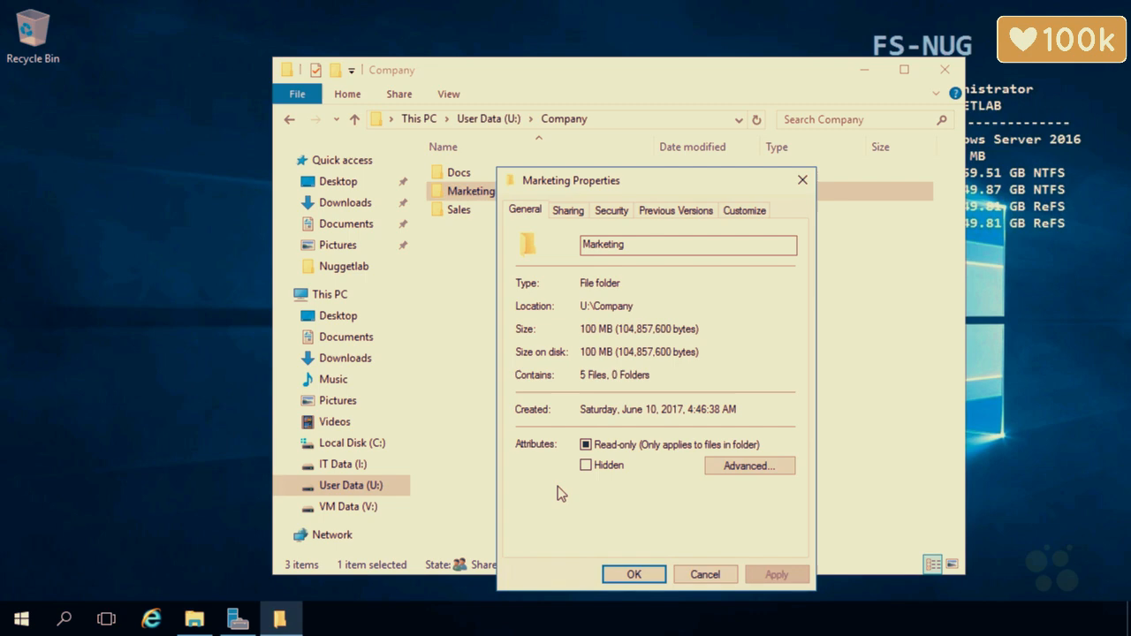
pyautogui.click(612, 211)
pyautogui.click(757, 509)
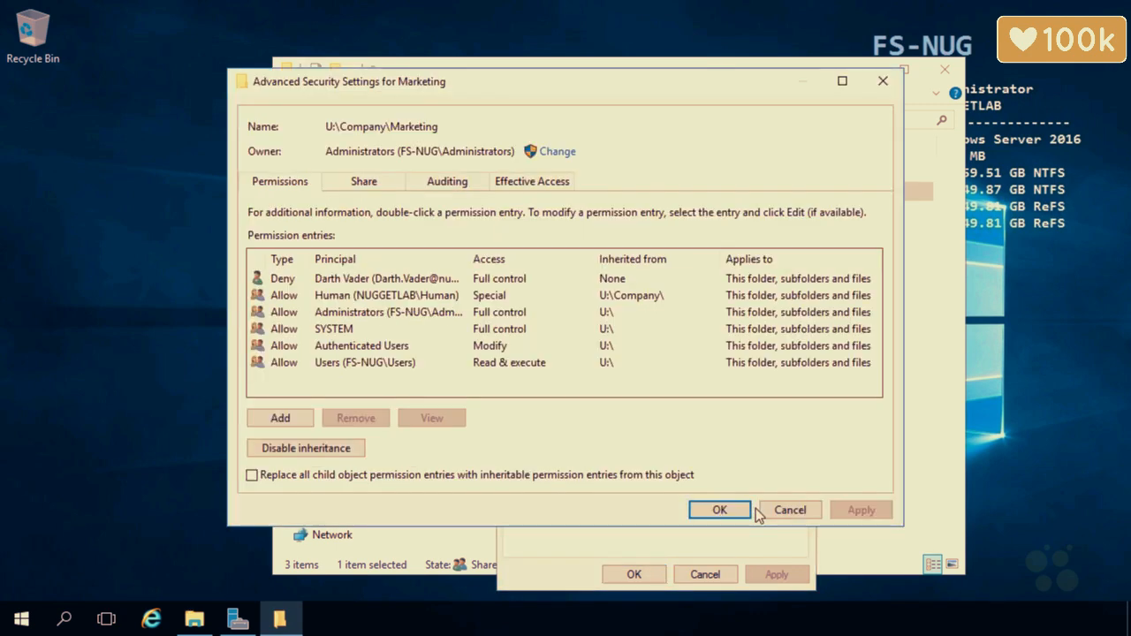
pyautogui.click(558, 183)
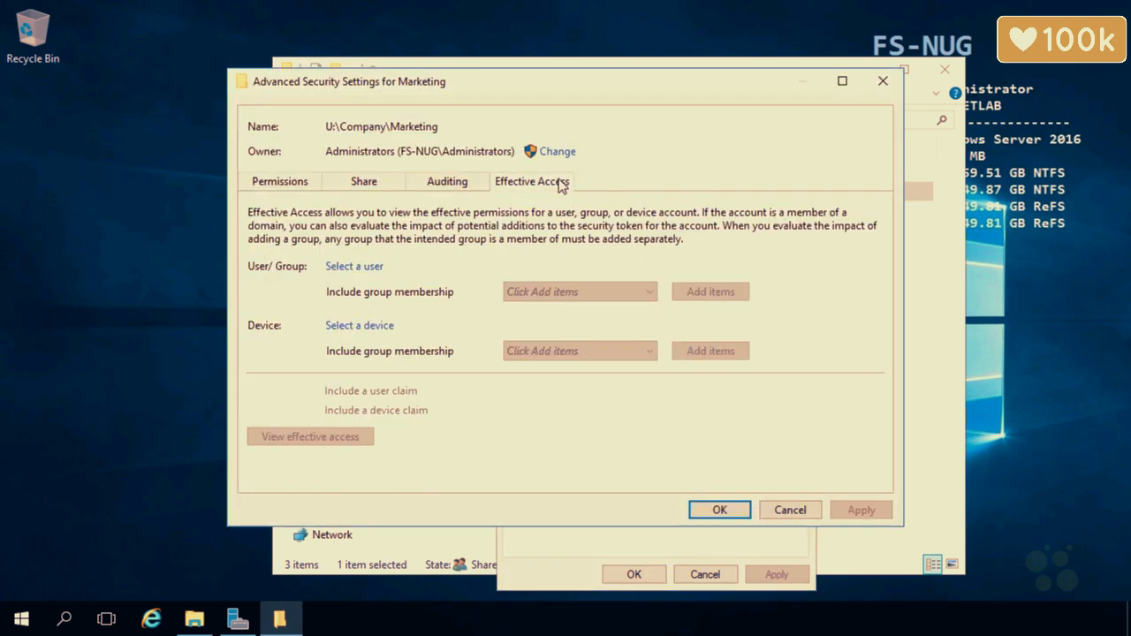
# Select the domain user as the account to evaluate
pyautogui.click(377, 266)
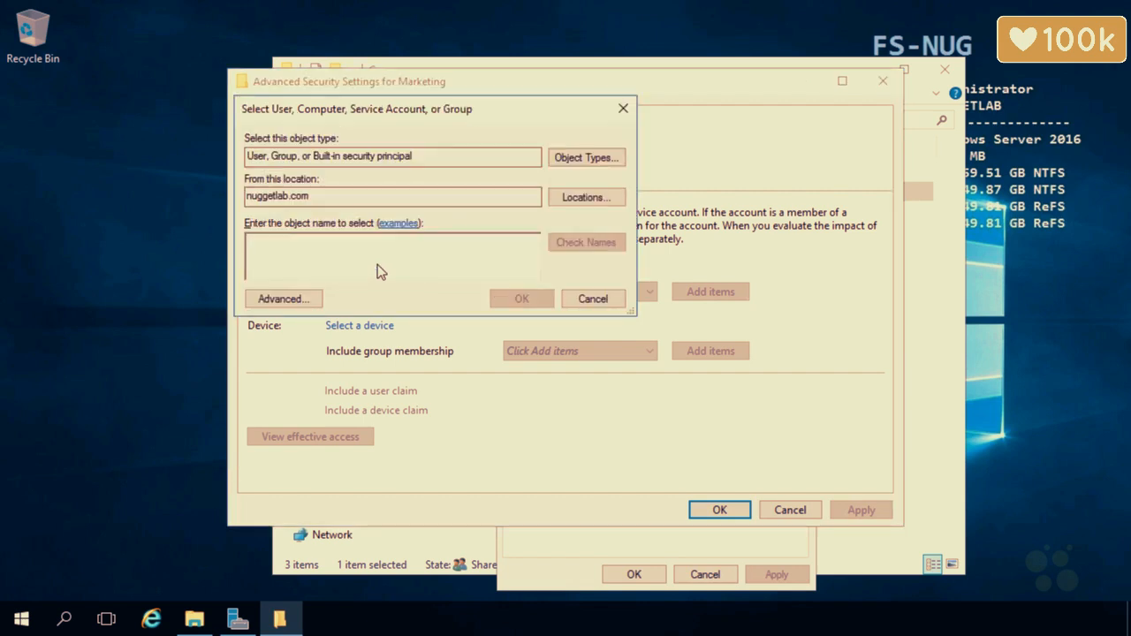
pyautogui.write('darth')
pyautogui.click(579, 249)
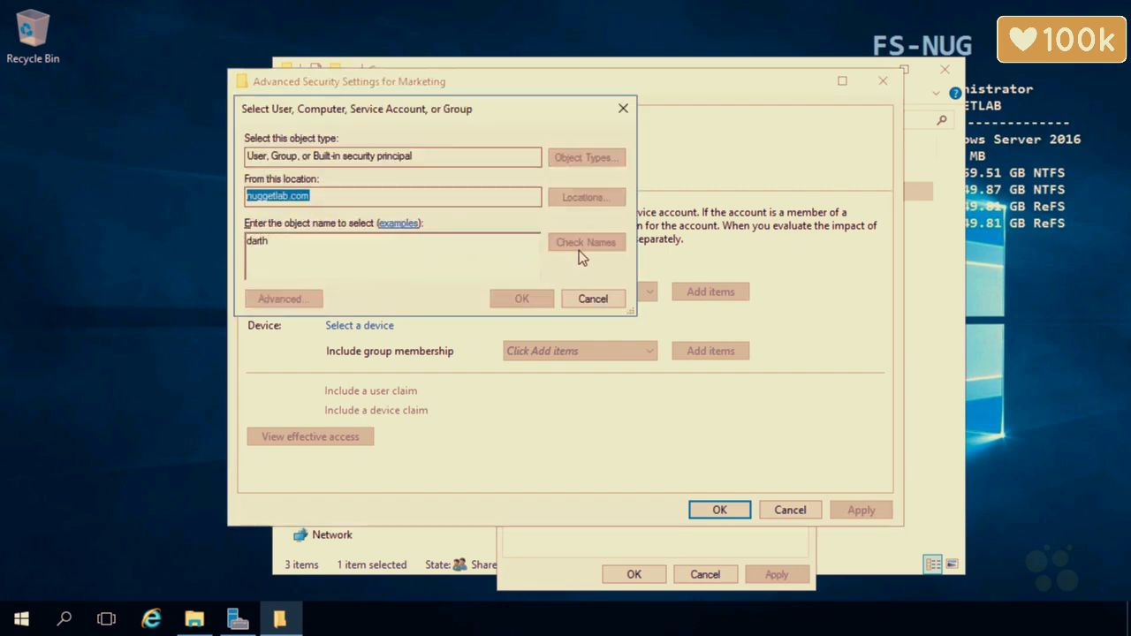
pyautogui.click(329, 266)
pyautogui.click(619, 407)
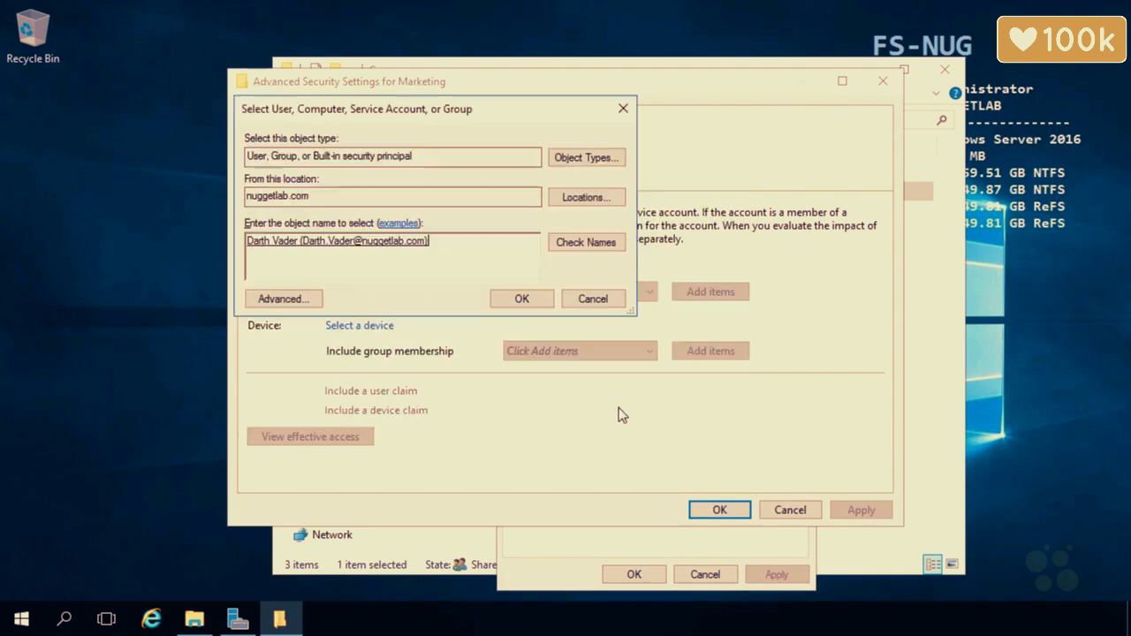
pyautogui.click(517, 298)
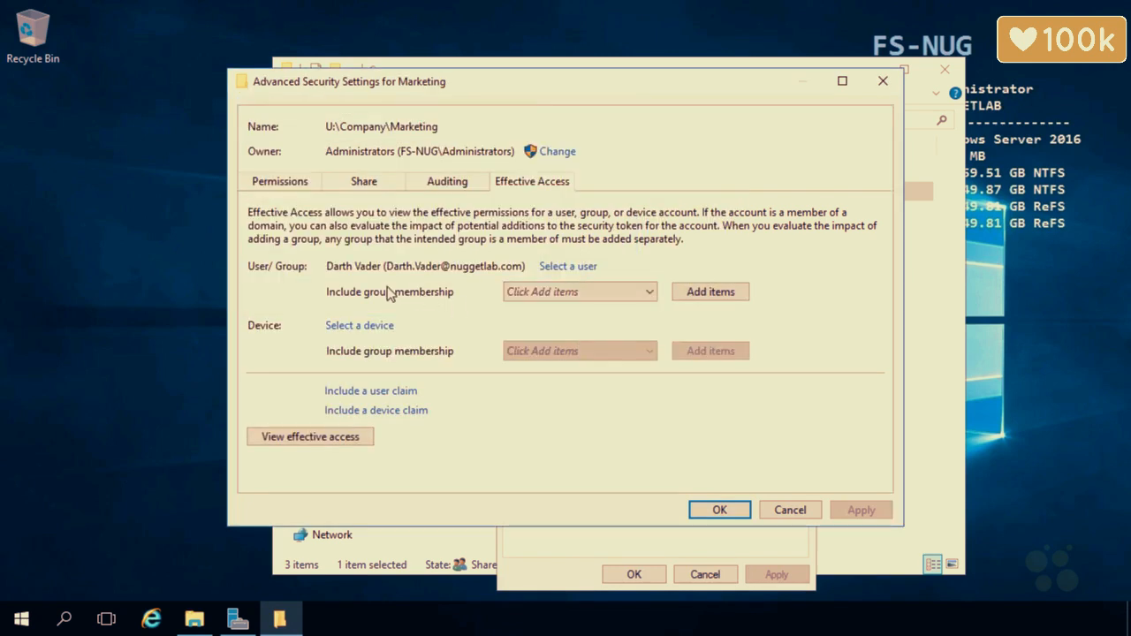
# Include the Human group membership and view the user's effective access
pyautogui.click(712, 295)
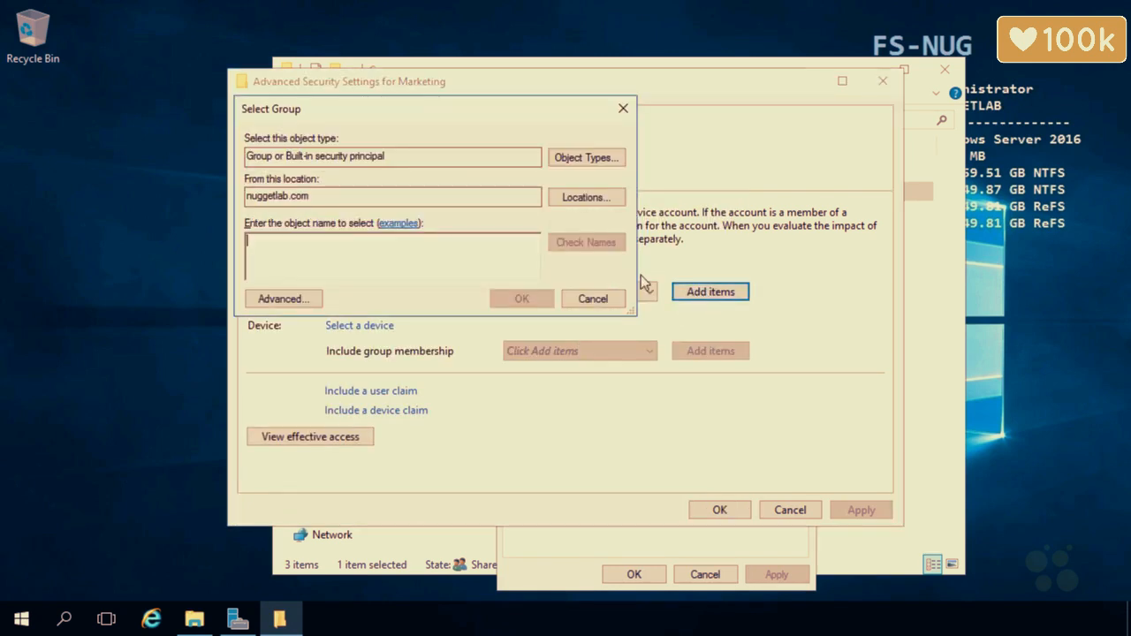
pyautogui.write('human')
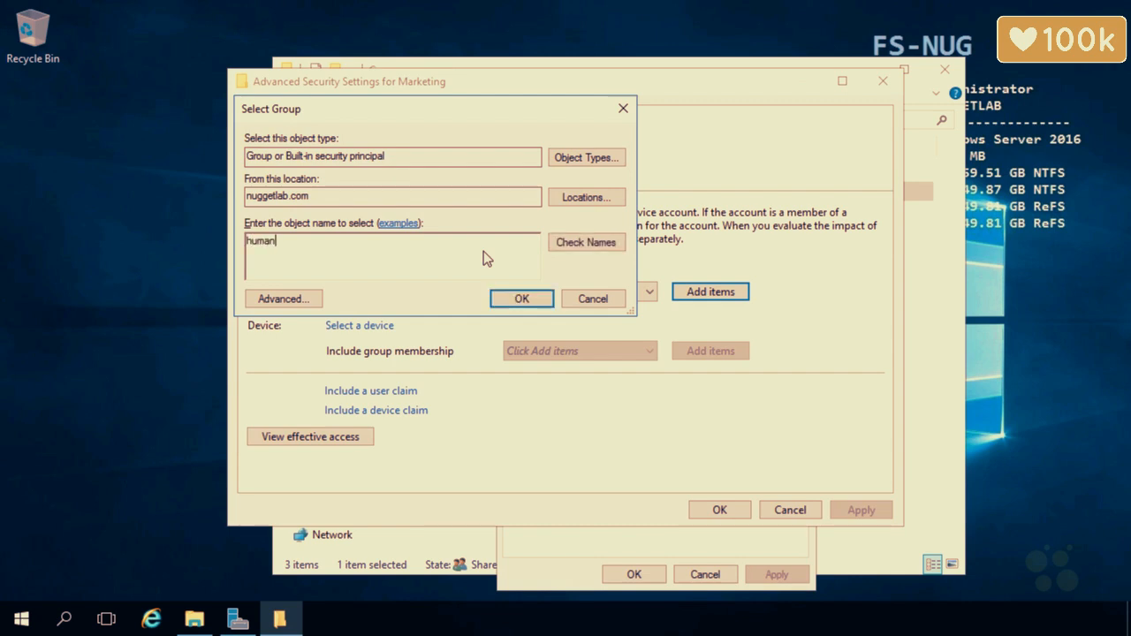
pyautogui.click(554, 247)
pyautogui.click(523, 298)
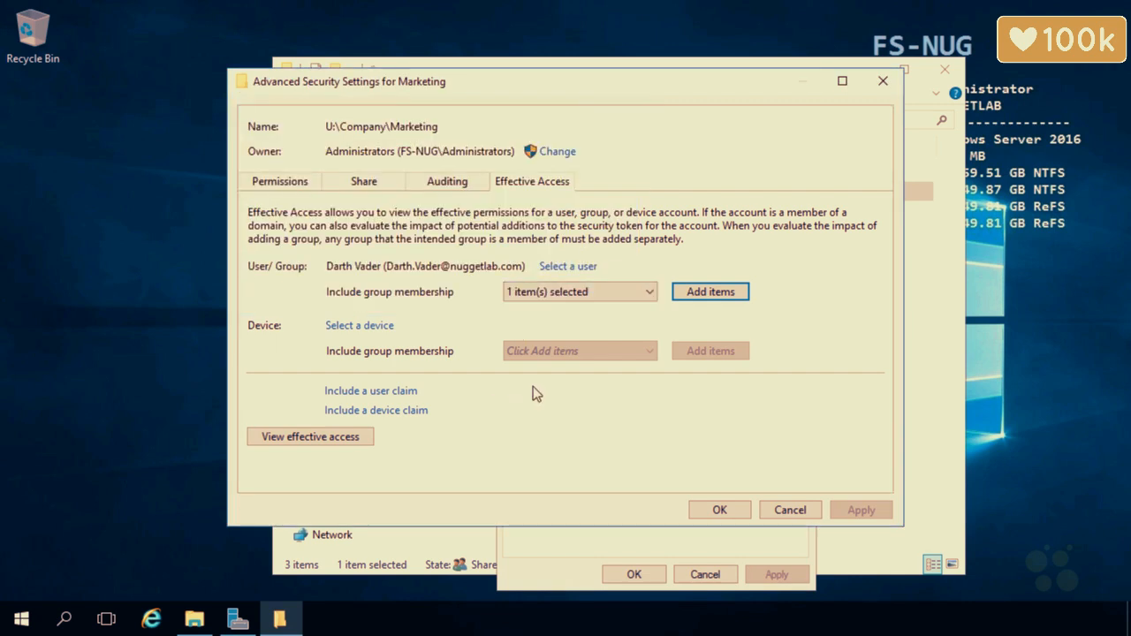
pyautogui.click(572, 293)
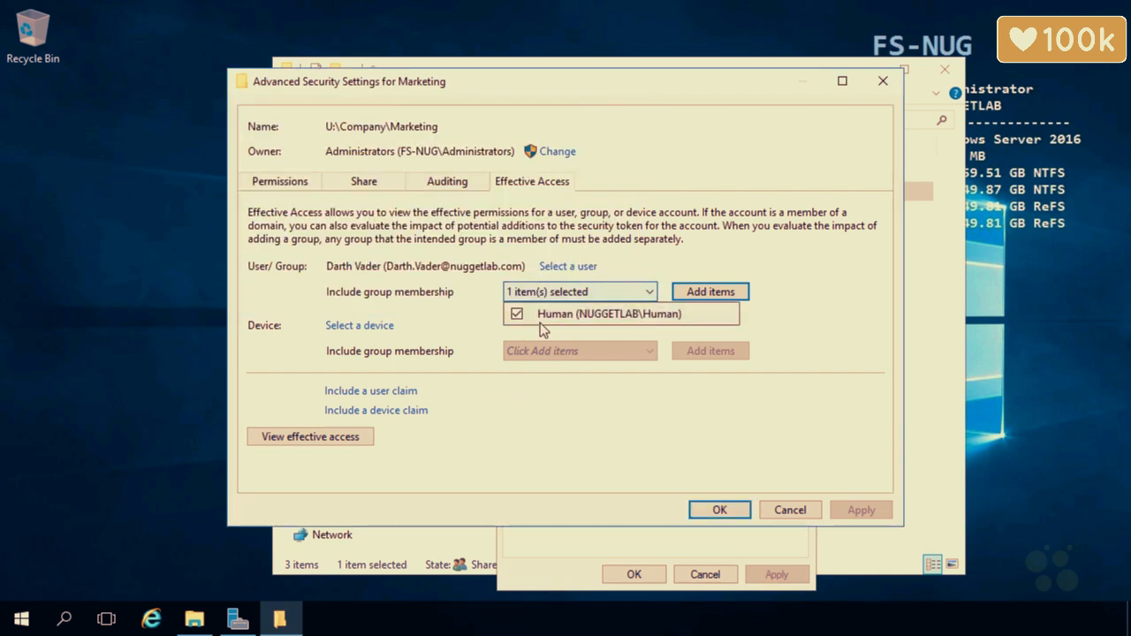
pyautogui.click(667, 256)
pyautogui.click(362, 436)
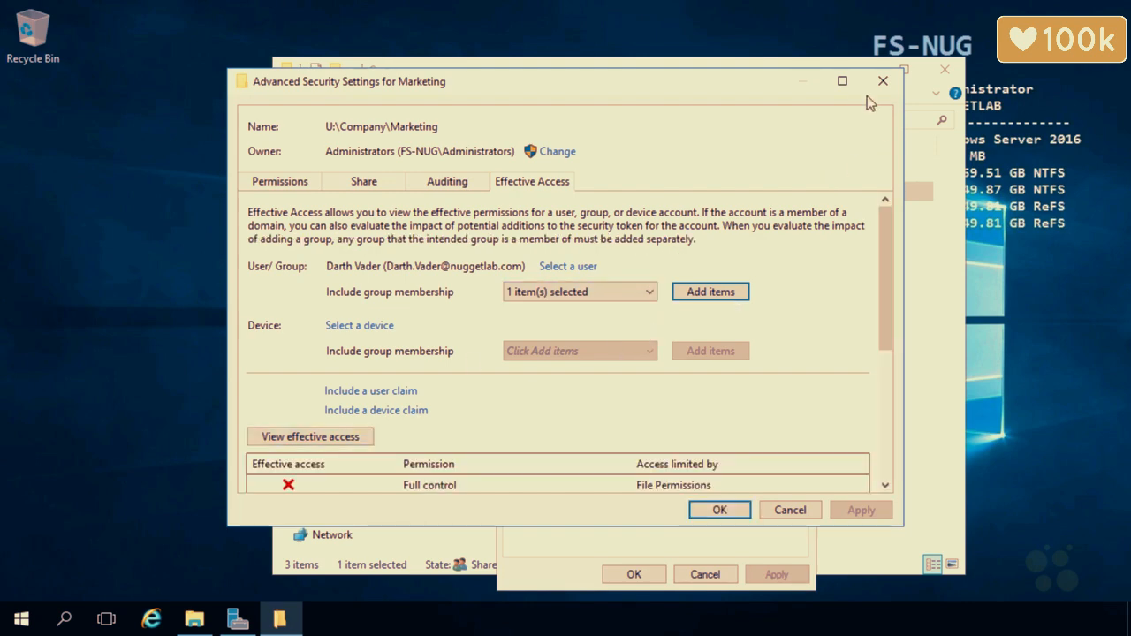
# Maximize and scroll the results to confirm every permission is denied, then cancel
pyautogui.click(844, 81)
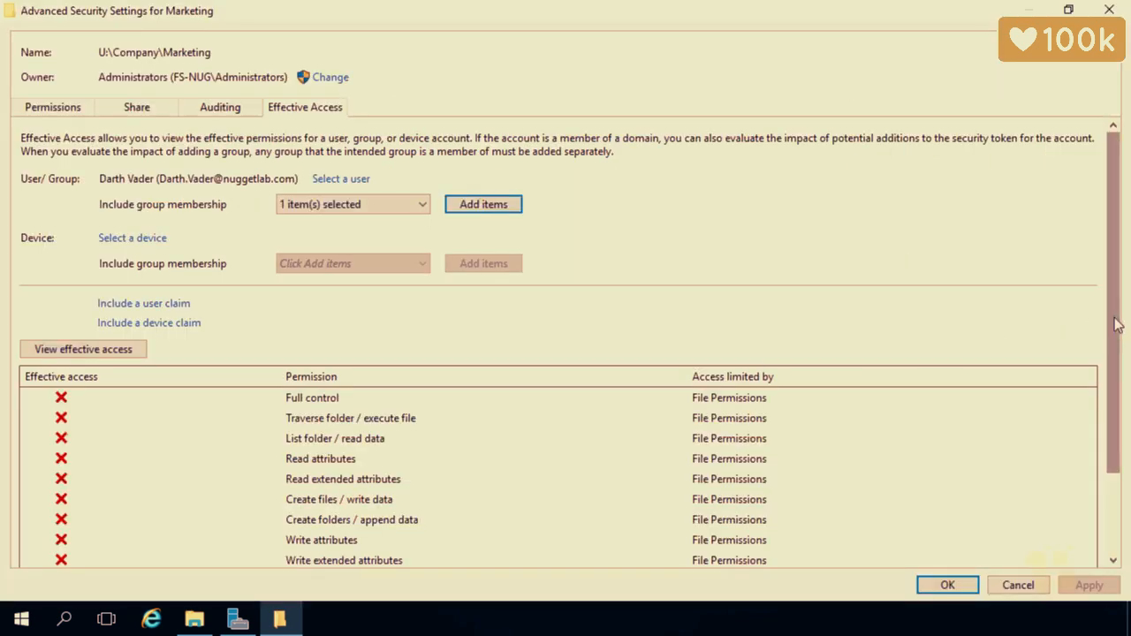
pyautogui.moveTo(1116, 324); pyautogui.dragTo(1117, 471)
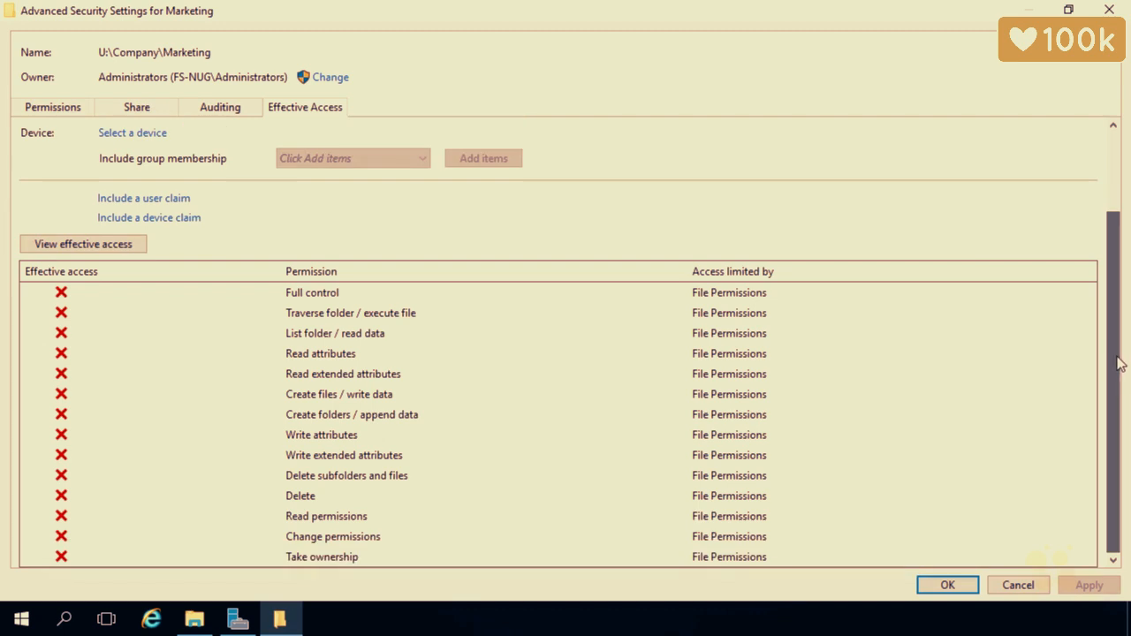
pyautogui.moveTo(1120, 362); pyautogui.dragTo(1120, 463)
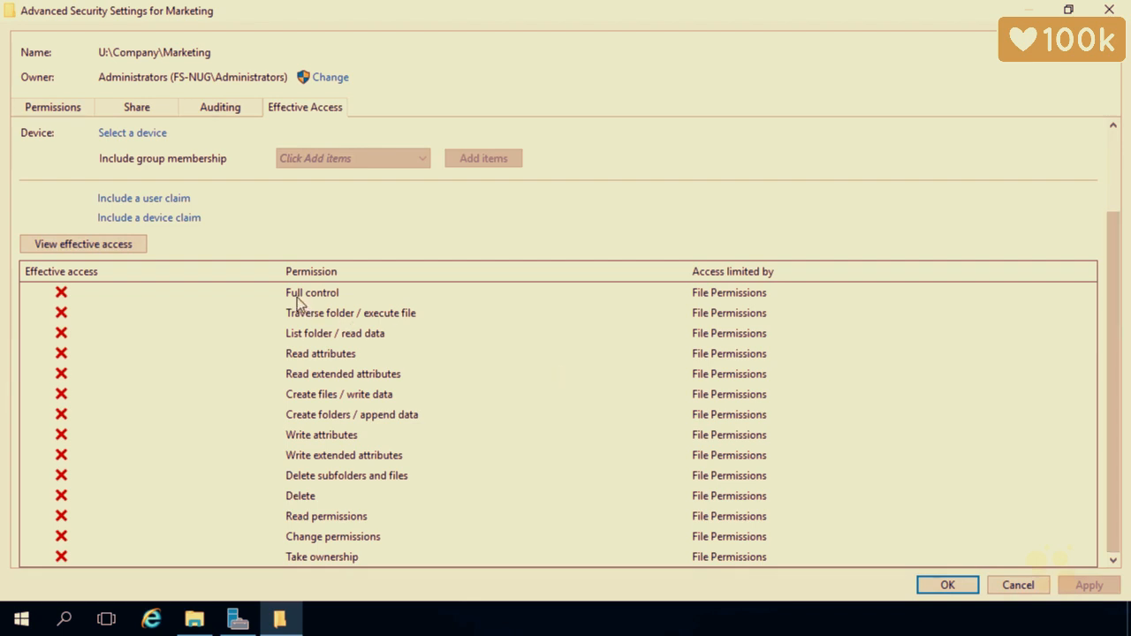
pyautogui.click(1003, 586)
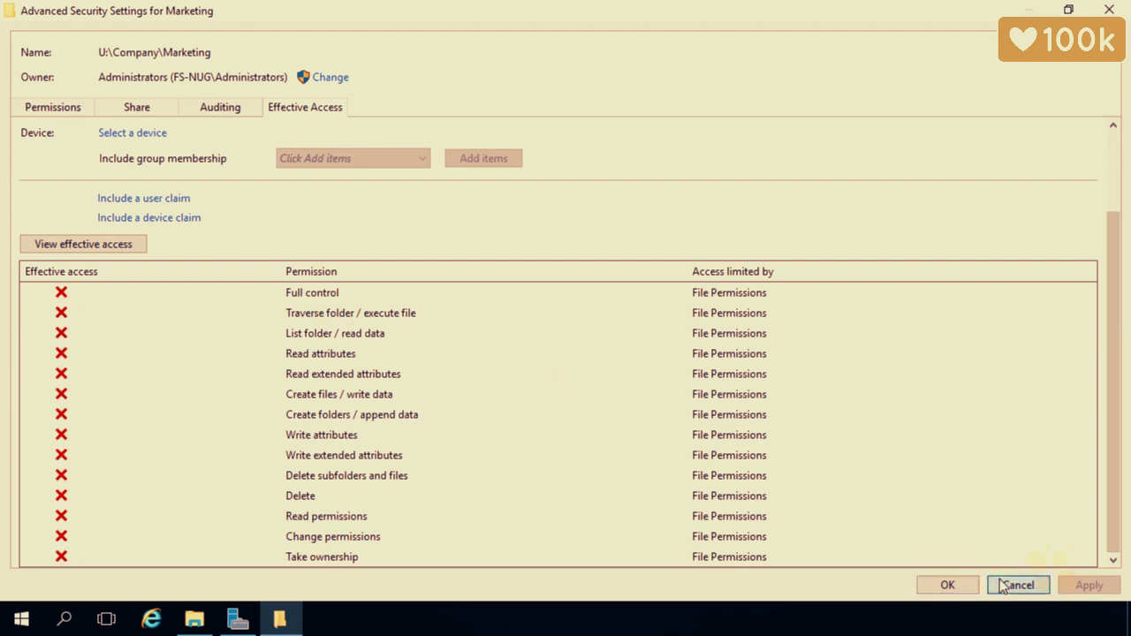
# Close Marketing's properties and open Effective Access for the Sales folder
pyautogui.click(721, 572)
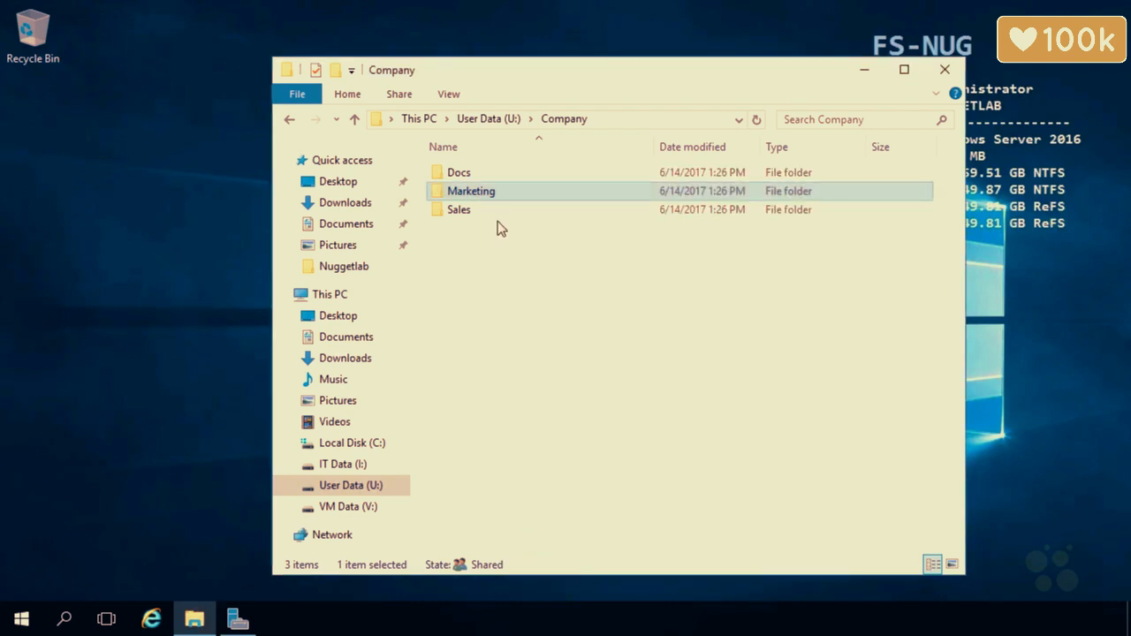
pyautogui.click(492, 219)
pyautogui.rightClick(492, 218)
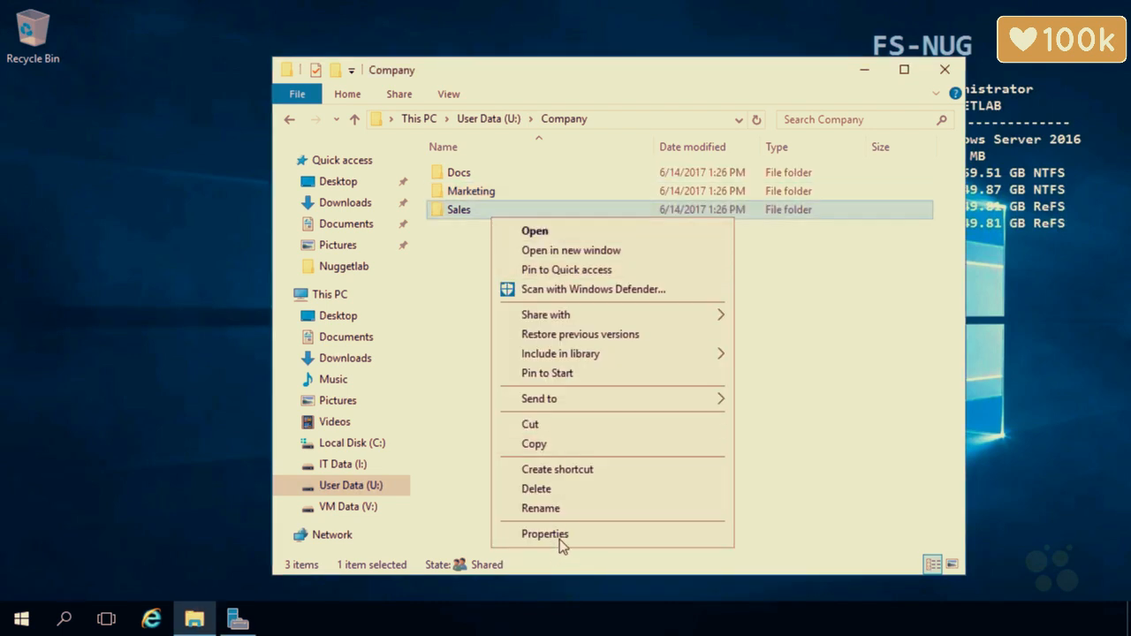
pyautogui.click(559, 534)
pyautogui.click(616, 212)
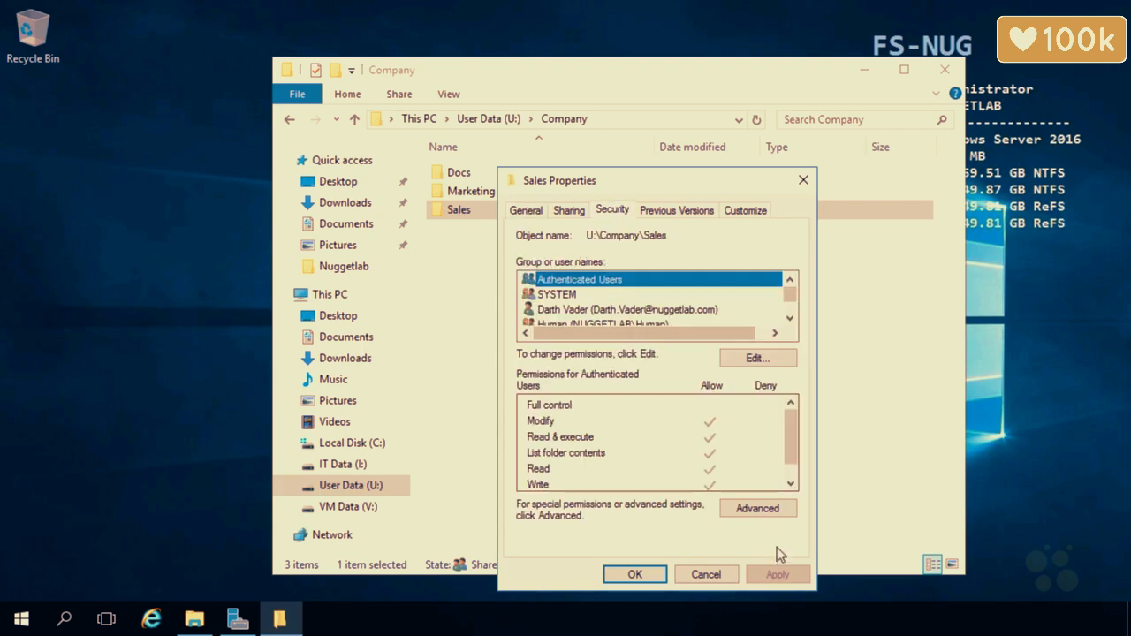
pyautogui.click(778, 509)
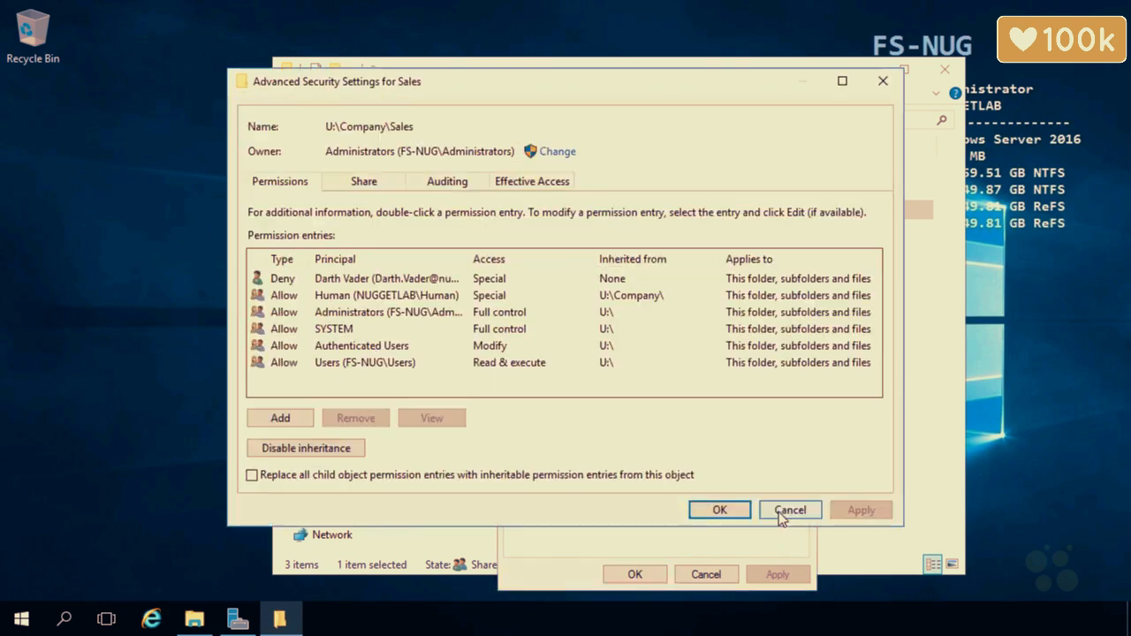
pyautogui.click(539, 185)
# Maximize the window and select the domain user to evaluate
pyautogui.click(843, 83)
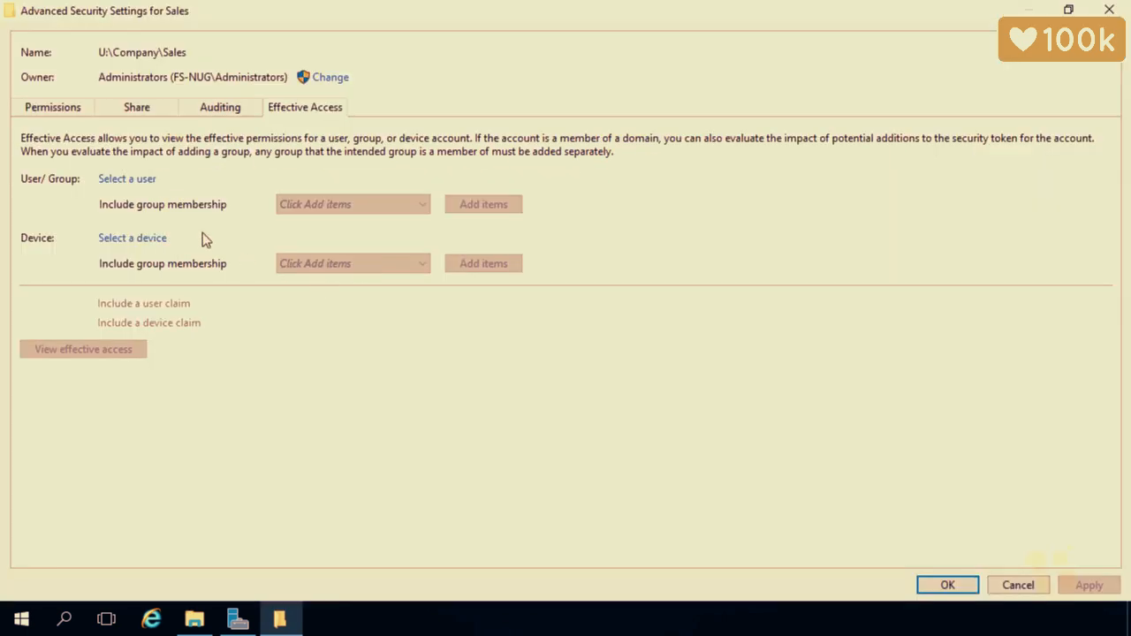
pyautogui.click(139, 182)
pyautogui.write('dar')
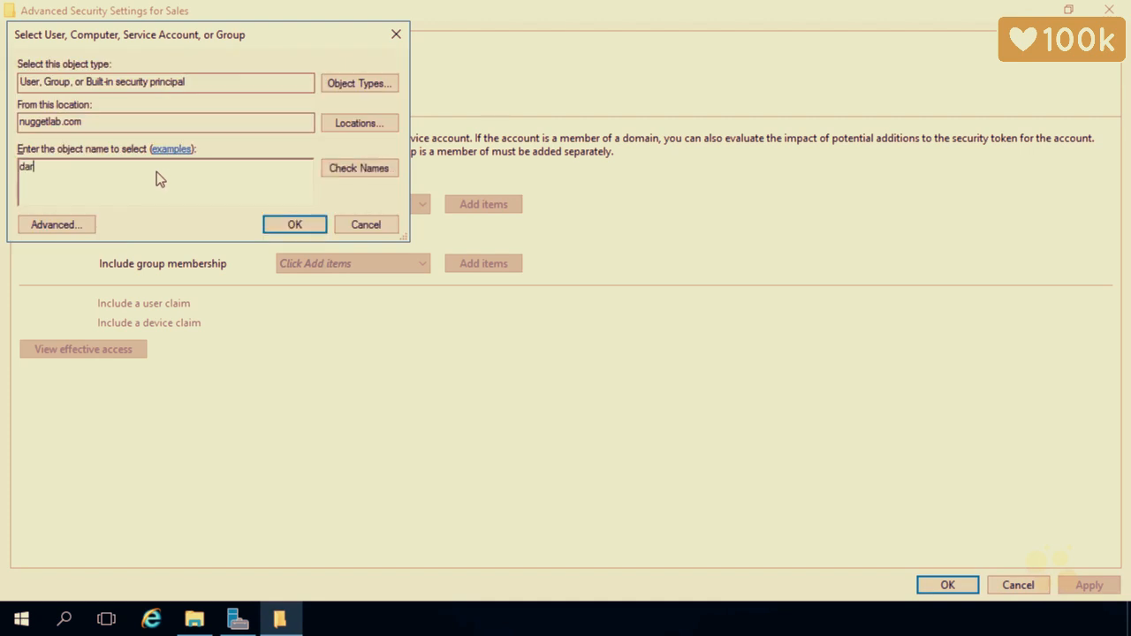
pyautogui.write('th')
pyautogui.click(337, 170)
pyautogui.click(89, 190)
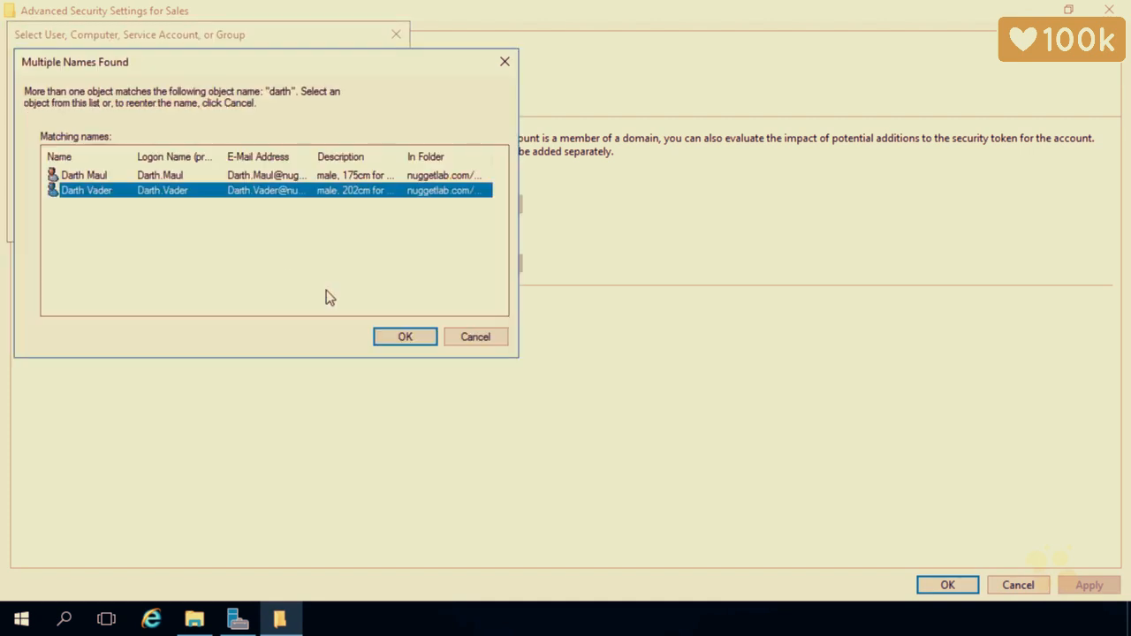
pyautogui.click(403, 336)
pyautogui.click(293, 223)
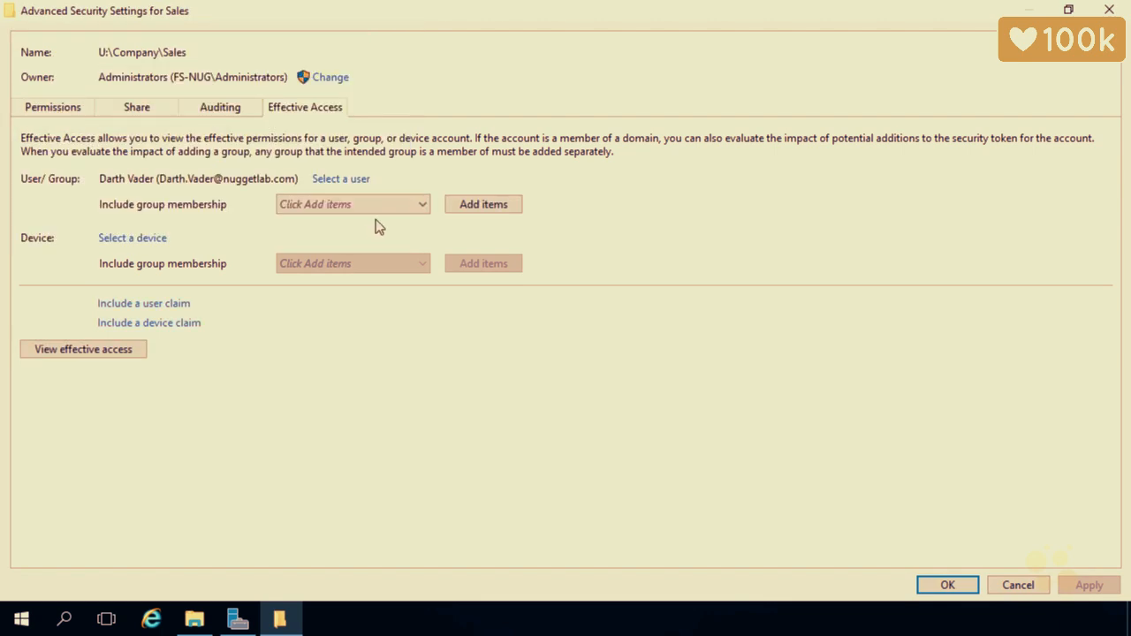
# Add the Human group membership and view the user's effective access on Sales
pyautogui.click(474, 208)
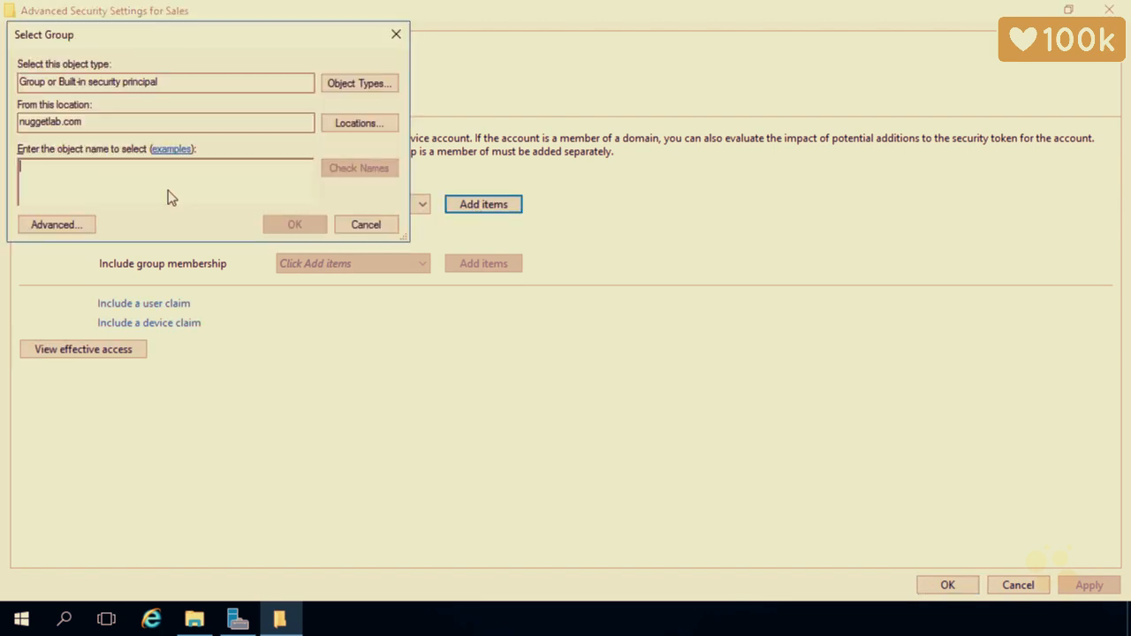
pyautogui.write('human')
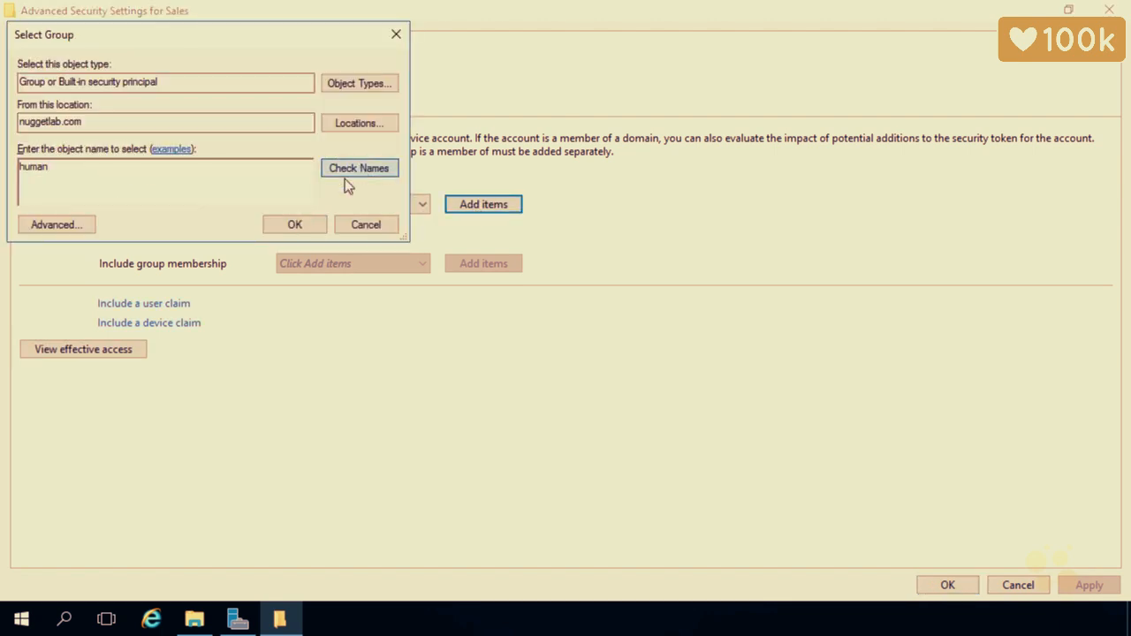
pyautogui.click(345, 175)
pyautogui.click(296, 224)
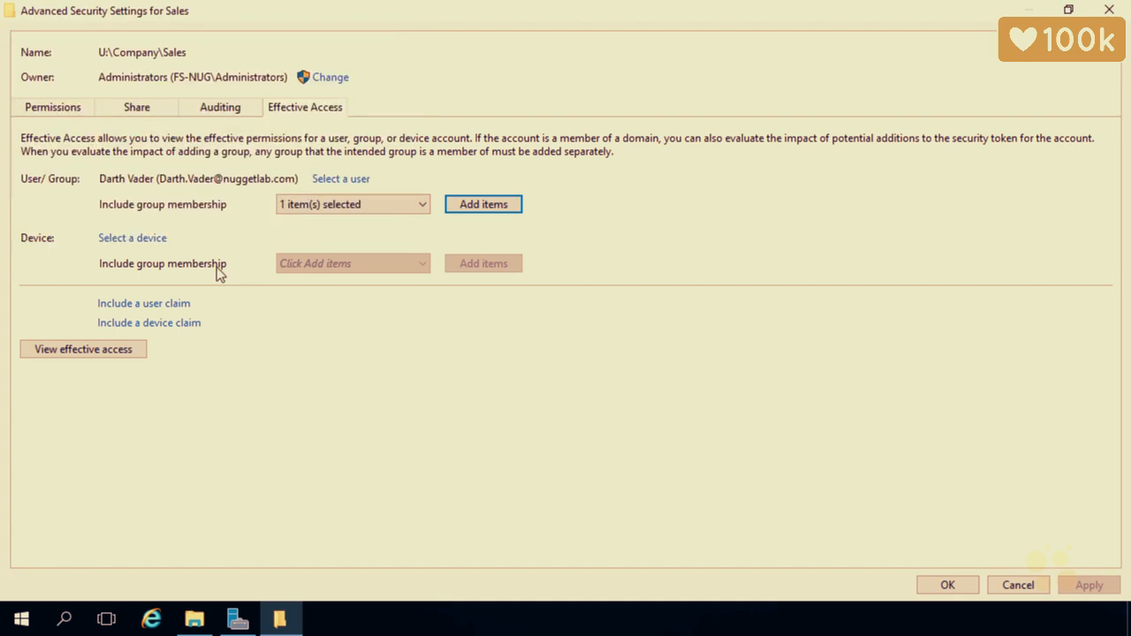
pyautogui.click(131, 348)
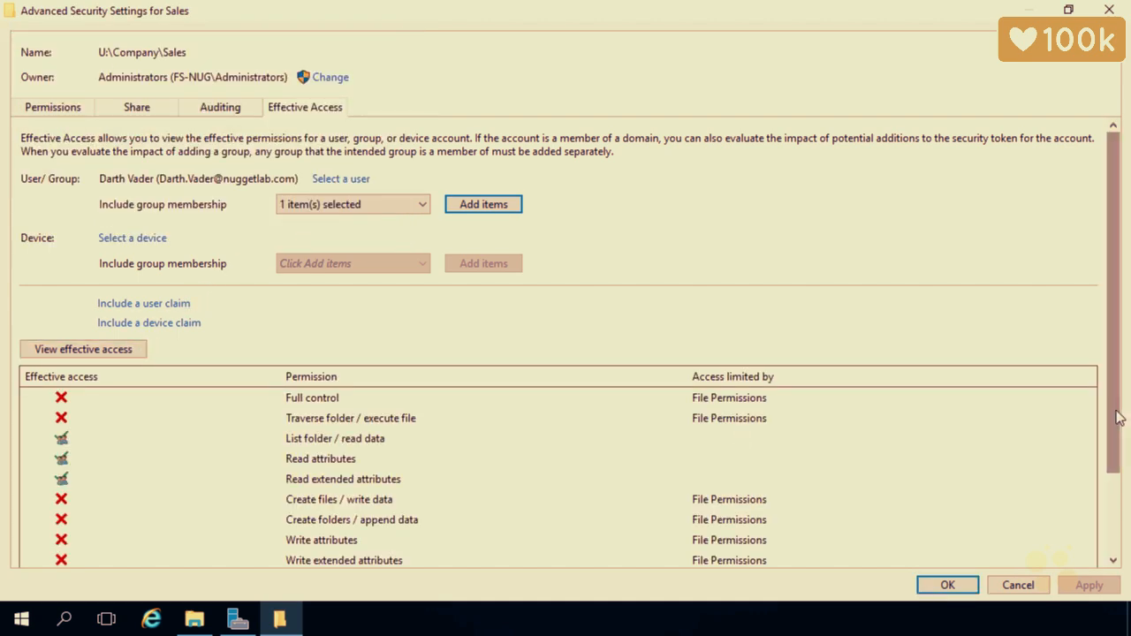
# Scroll through the Sales effective access results, then close the Advanced Security Settings
pyautogui.moveTo(1118, 417); pyautogui.dragTo(1113, 539)
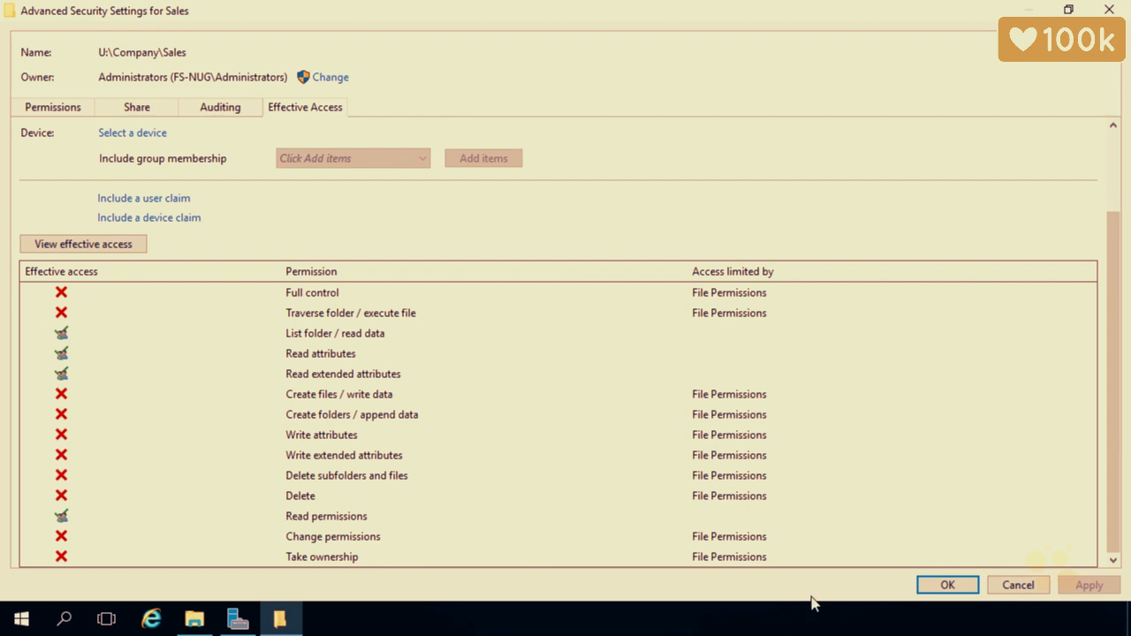
pyautogui.click(938, 589)
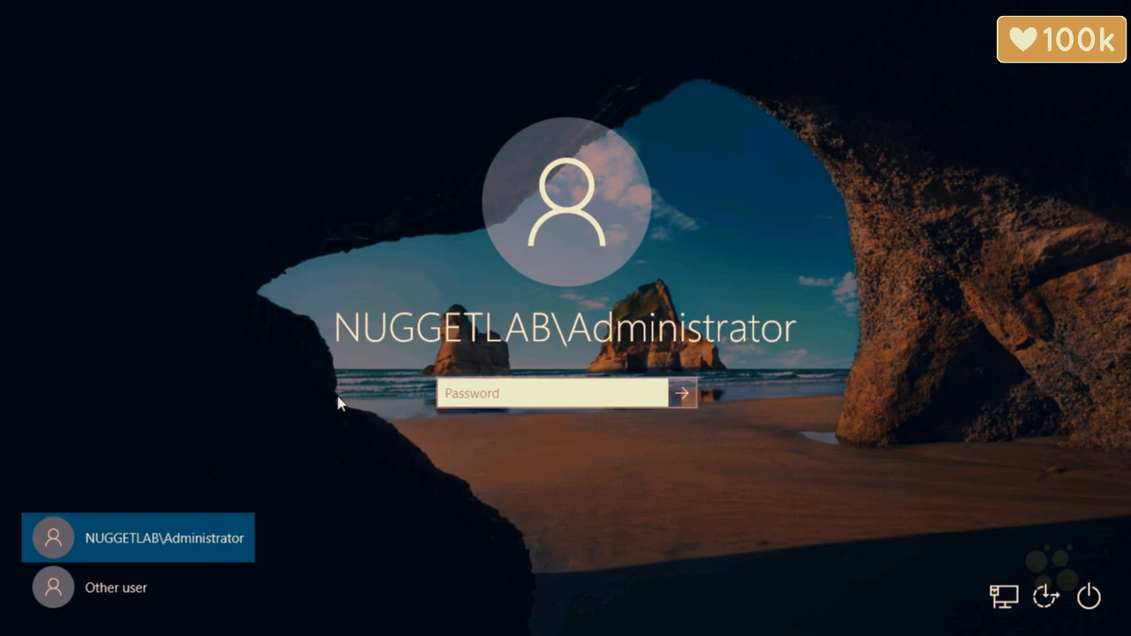
# Sign in to Windows 10 as the other domain user with their password
pyautogui.click(144, 590)
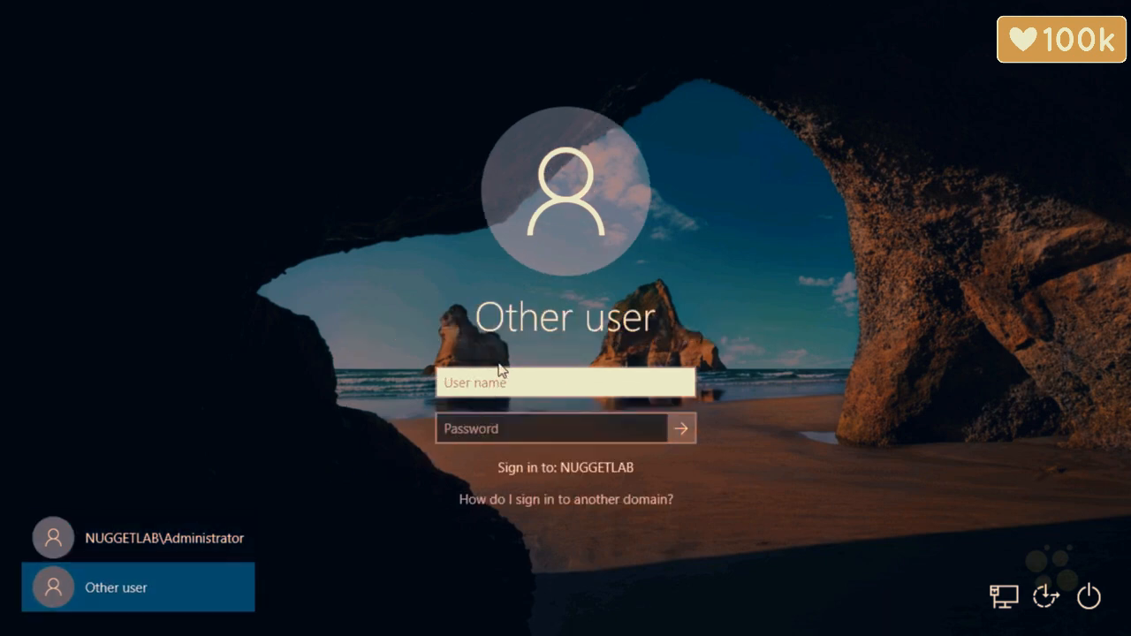
pyautogui.write('luke.skywalker')
pyautogui.press('Tab')
pyautogui.write('Pa$$w0rd')
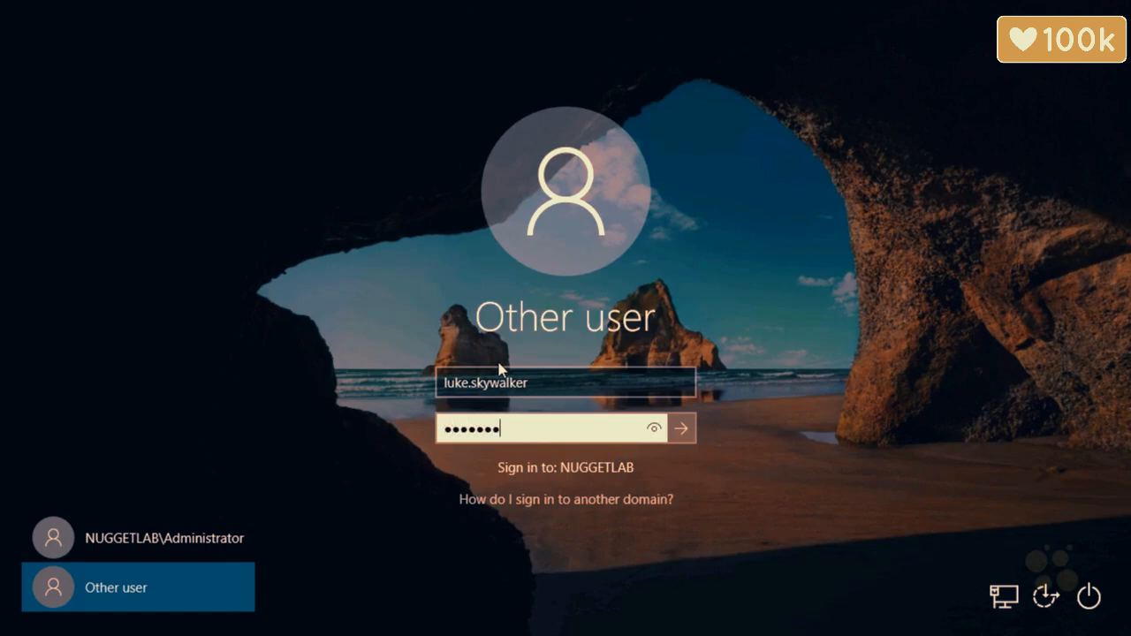
pyautogui.press('Return')
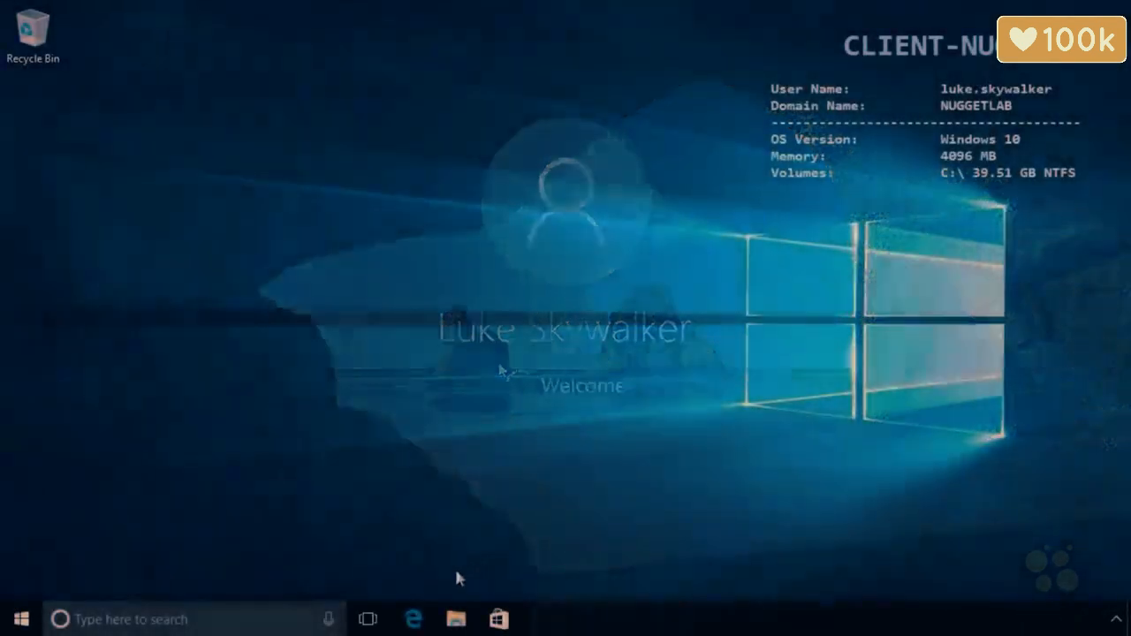
# Browse to \\fs-nug in File Explorer and open the Company folder
pyautogui.press('super+e')
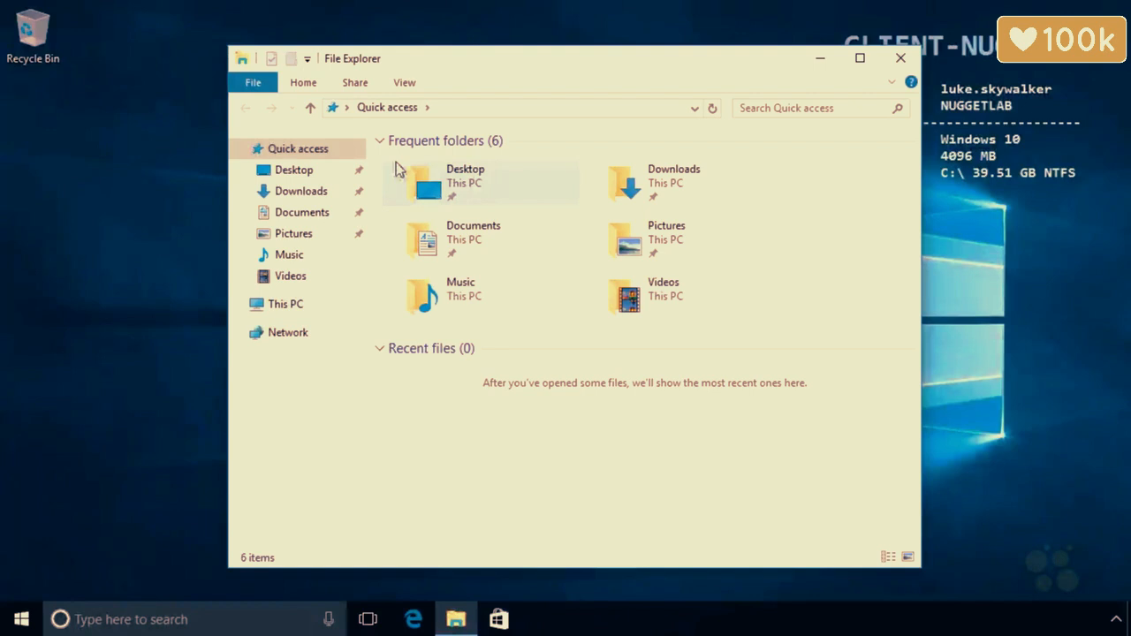
pyautogui.click(332, 109)
pyautogui.write('\\\\fs-n')
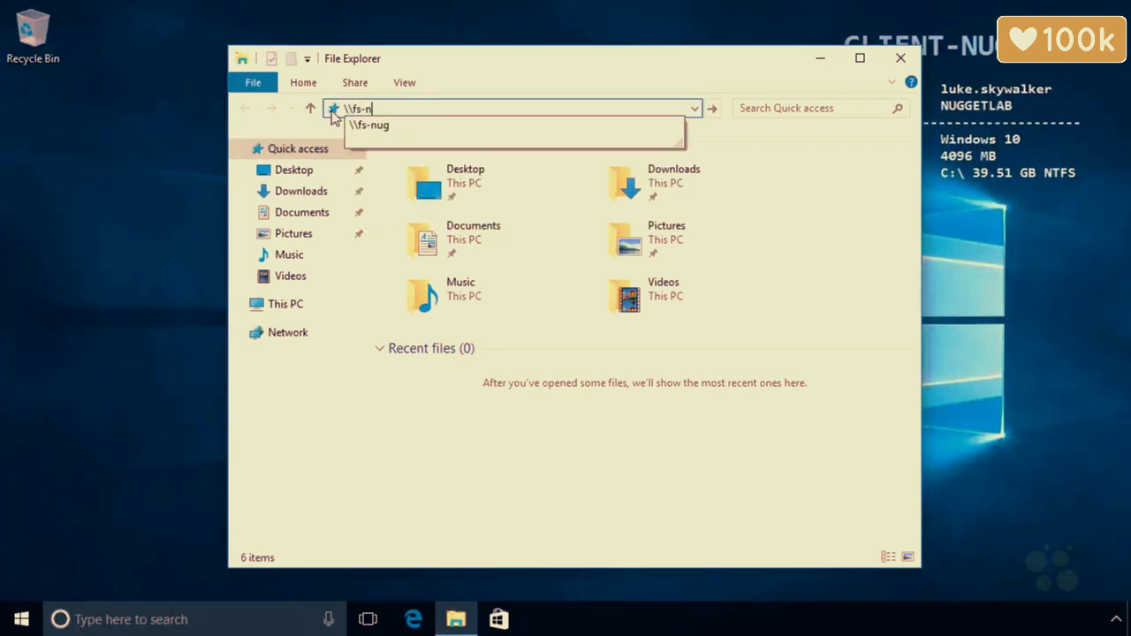
pyautogui.write('ug')
pyautogui.press('Return')
pyautogui.doubleClick(455, 152)
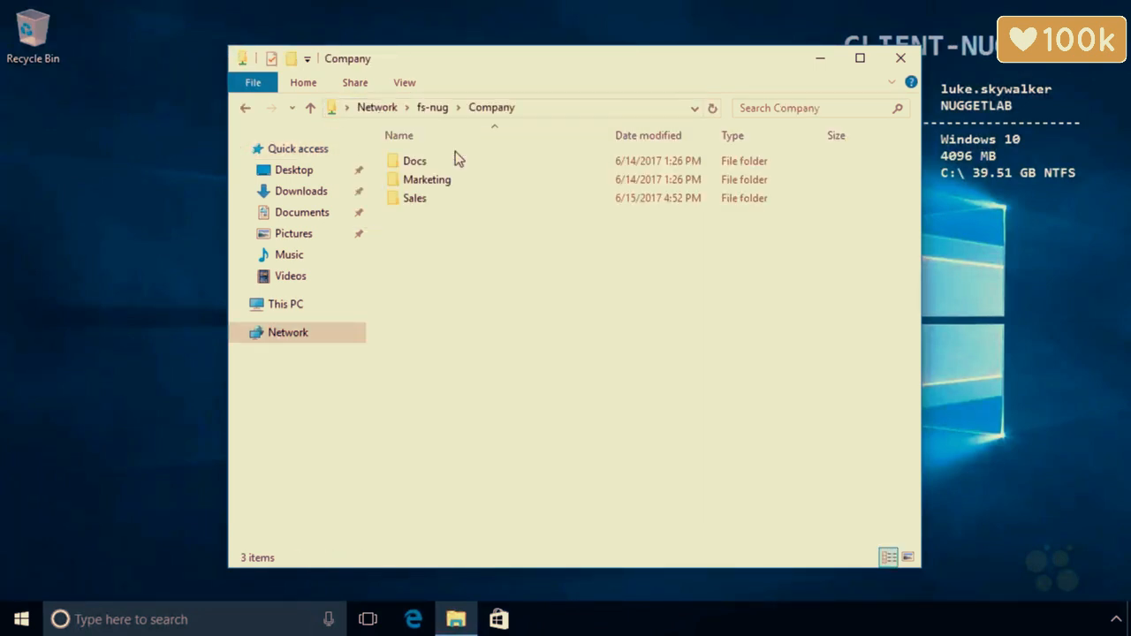
pyautogui.rightClick(481, 267)
pyautogui.moveTo(537, 432)
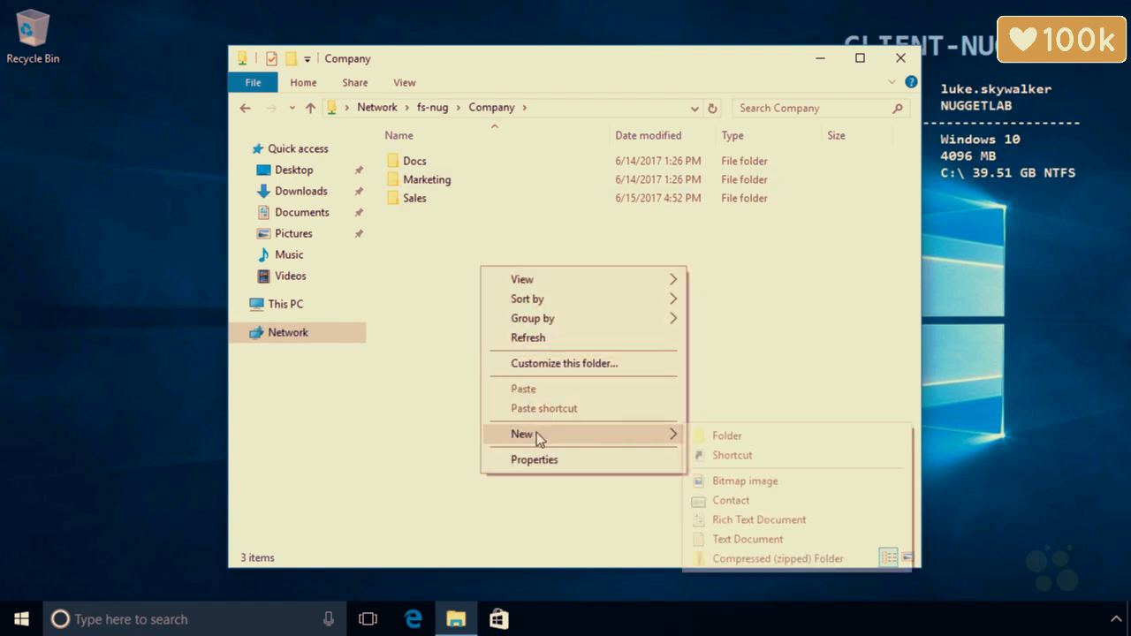
pyautogui.click(706, 435)
pyautogui.click(486, 328)
pyautogui.rightClick(486, 328)
pyautogui.moveTo(544, 509)
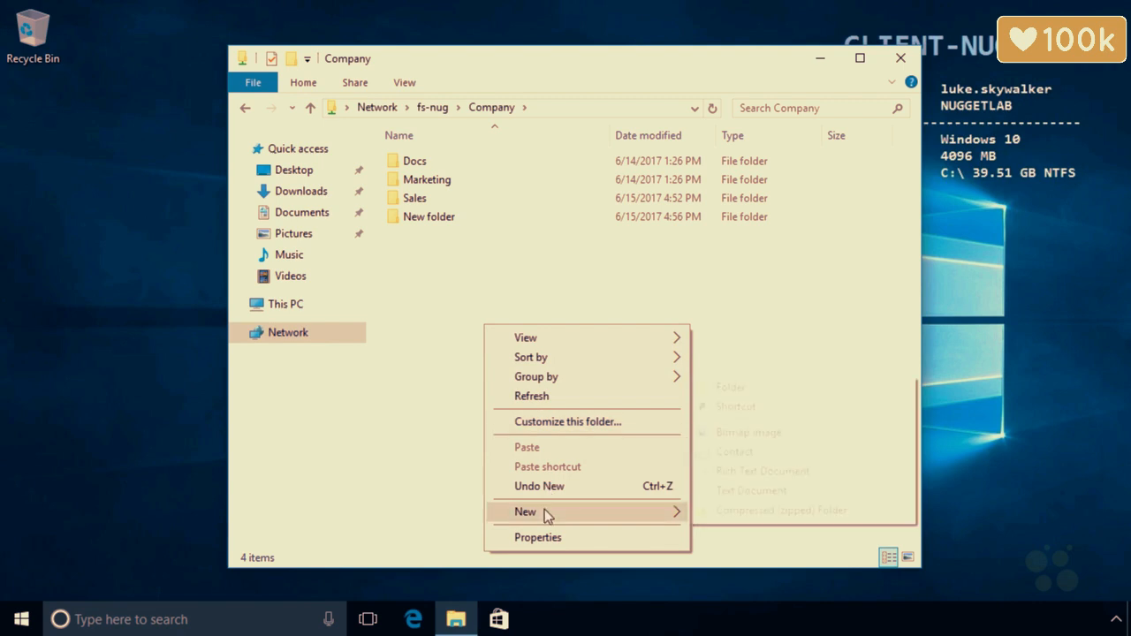
pyautogui.click(735, 481)
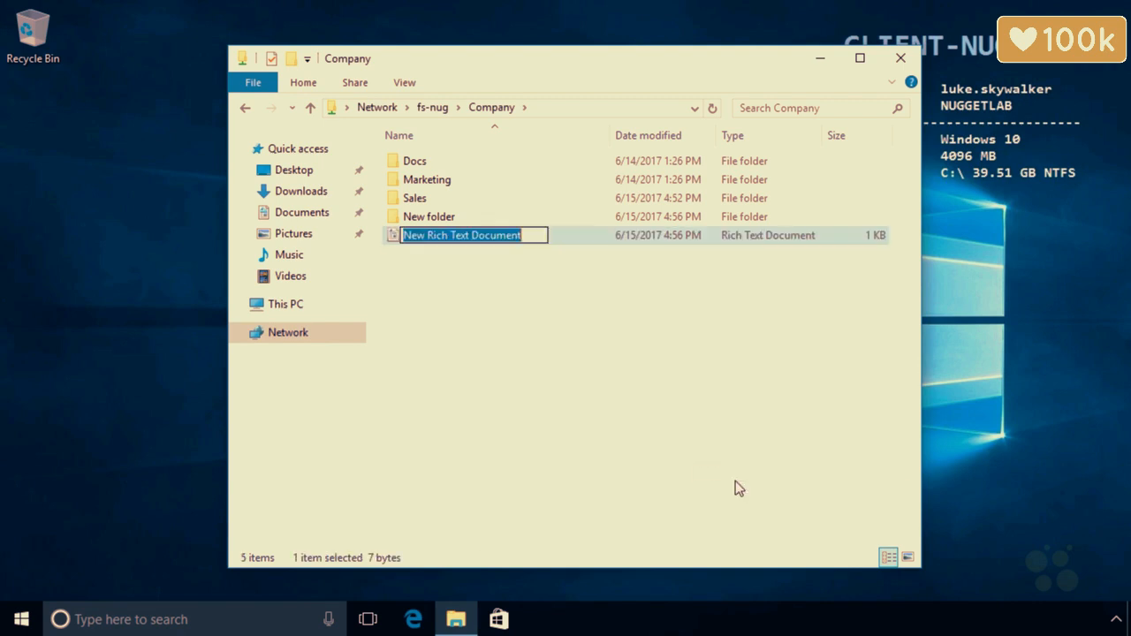
pyautogui.click(448, 307)
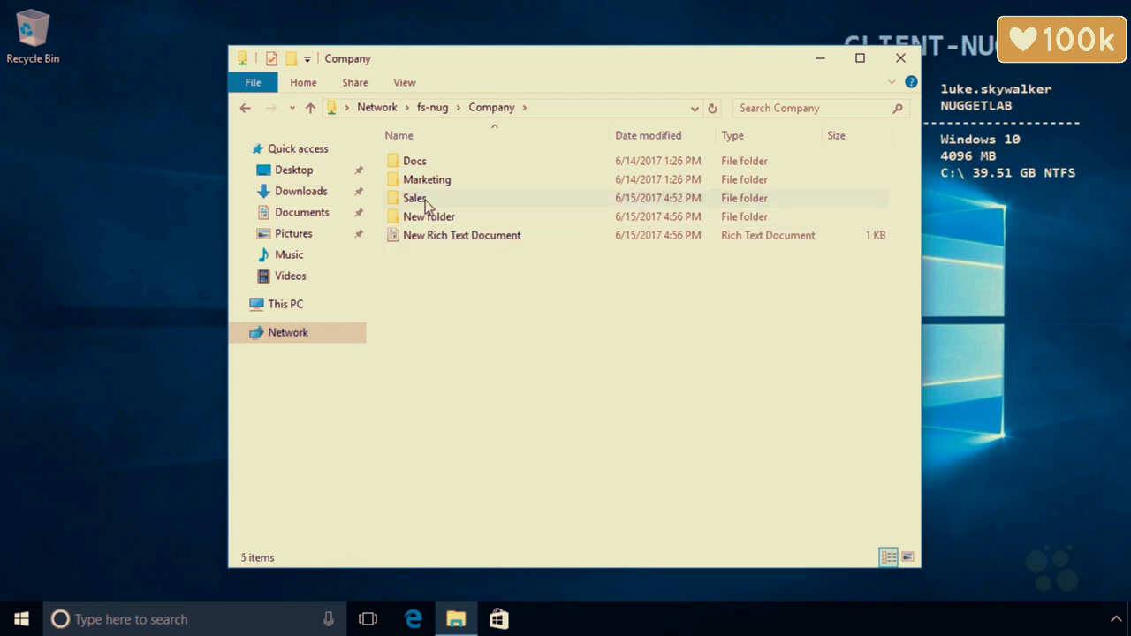
pyautogui.doubleClick(431, 183)
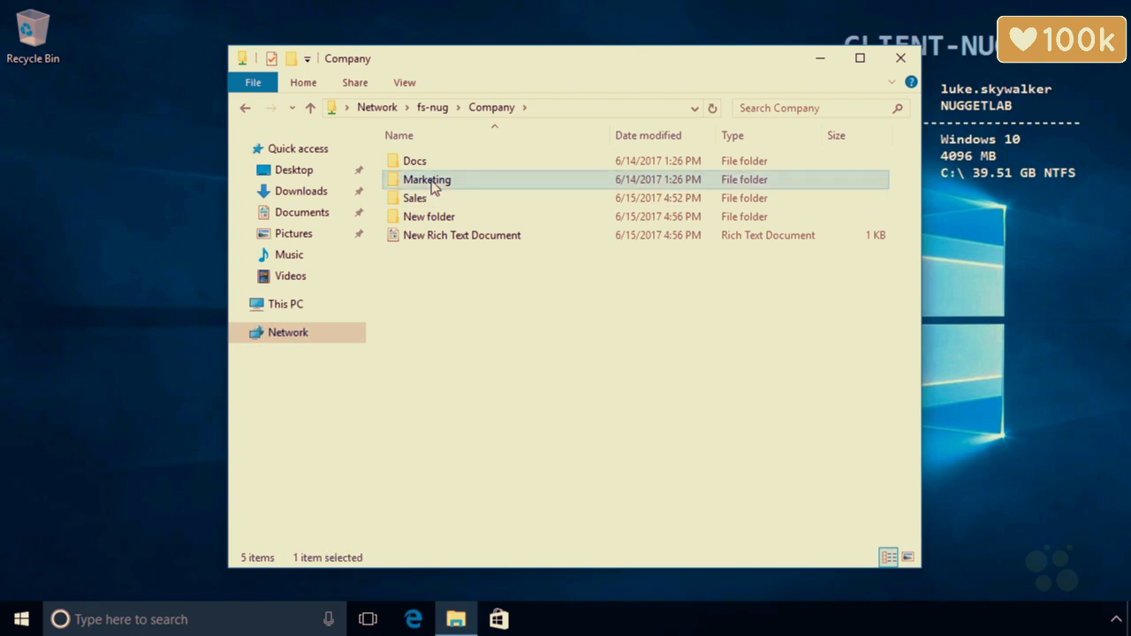
pyautogui.rightClick(486, 305)
pyautogui.moveTo(631, 493)
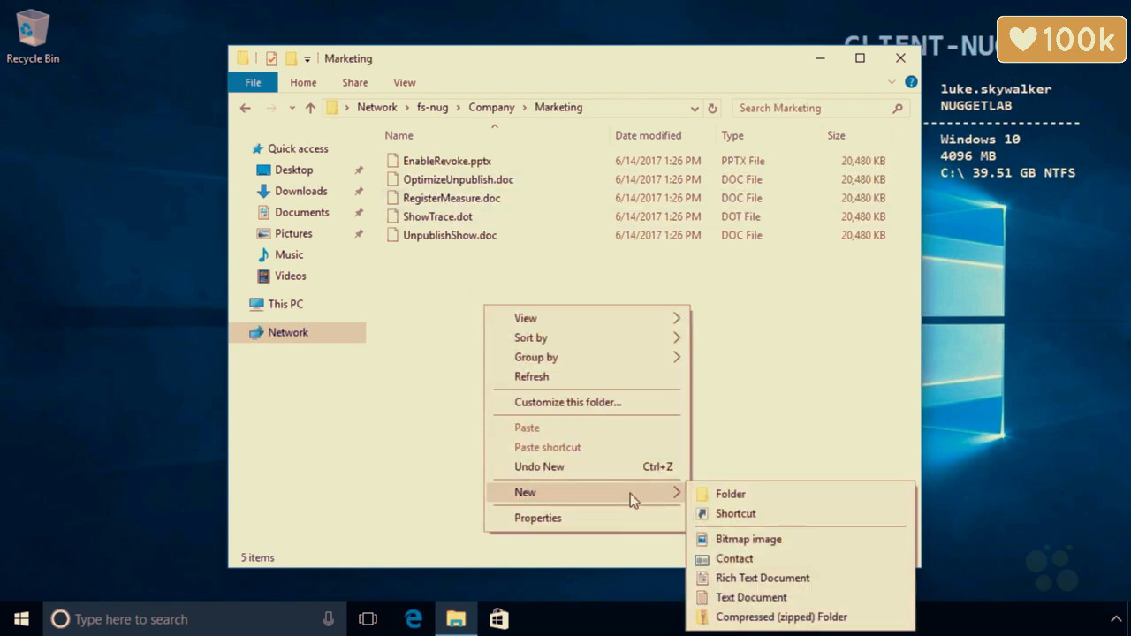
pyautogui.click(746, 598)
pyautogui.click(563, 325)
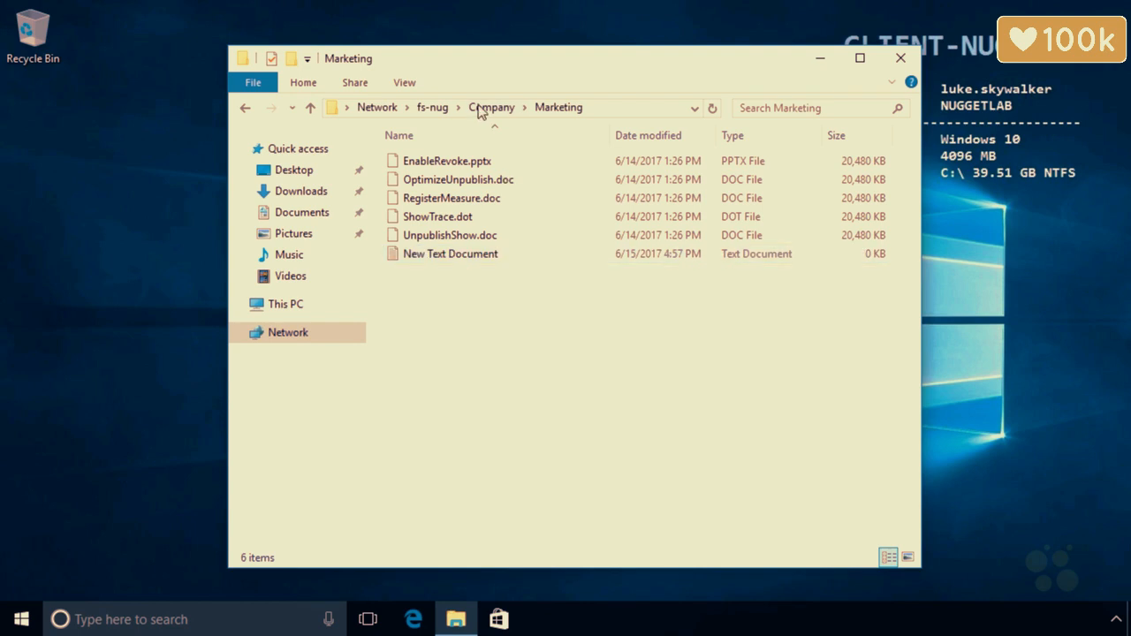
pyautogui.click(491, 113)
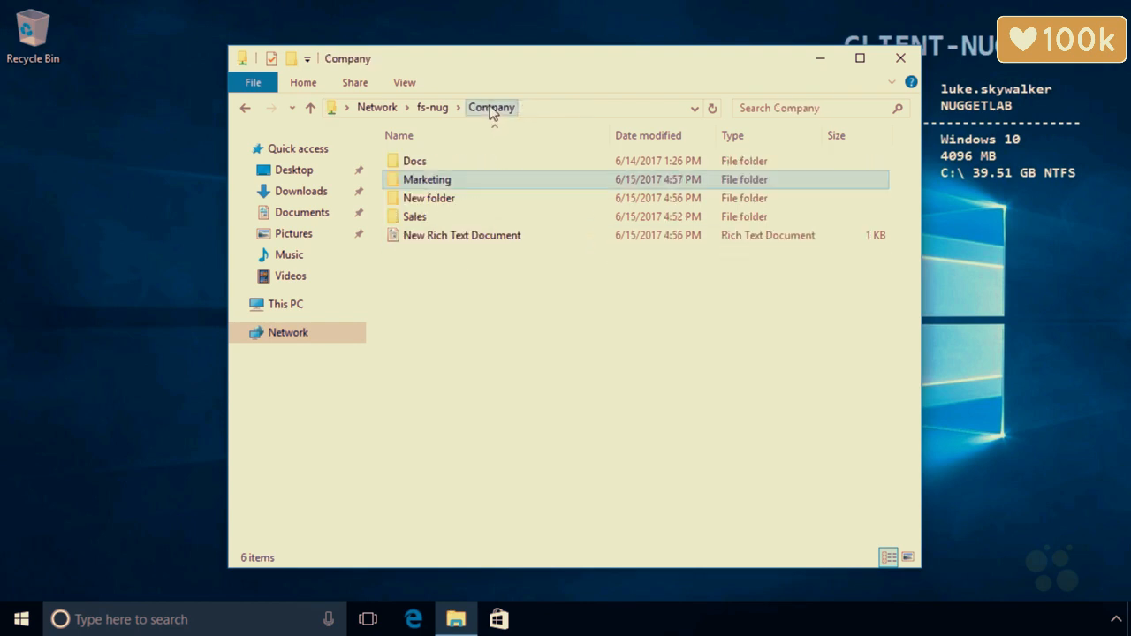
pyautogui.click(422, 218)
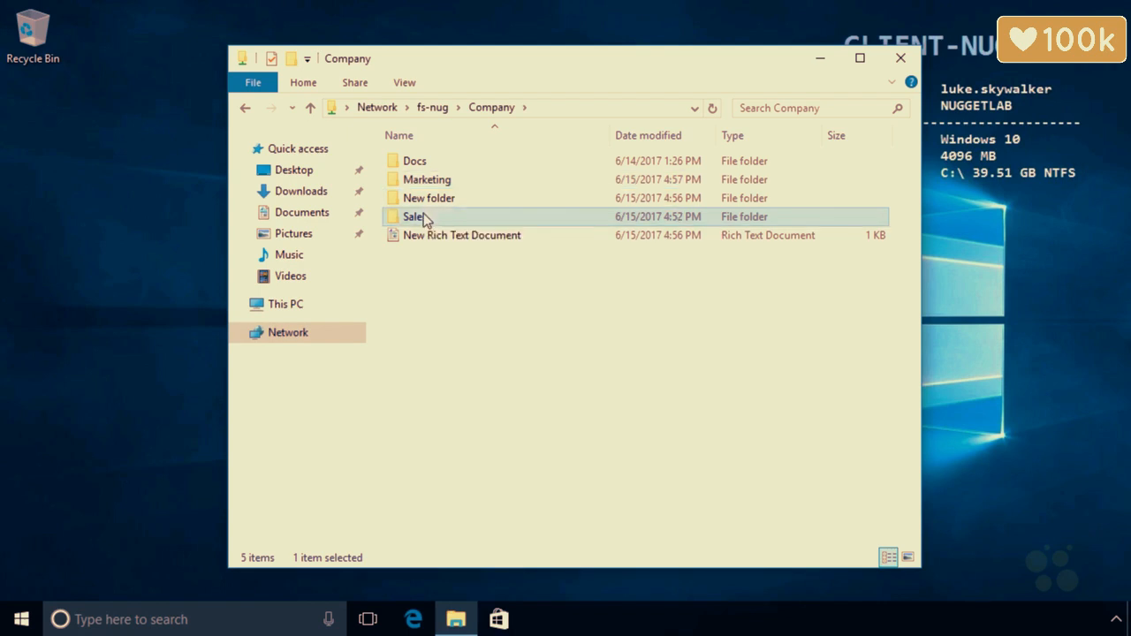
pyautogui.click(430, 182)
pyautogui.click(426, 165)
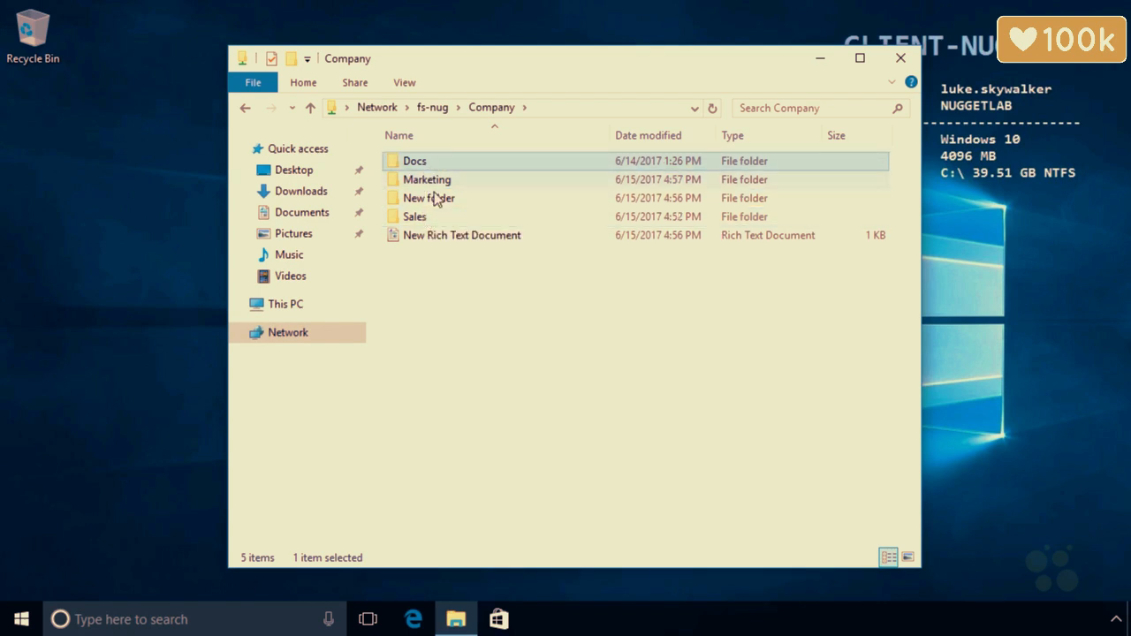
pyautogui.click(436, 199)
pyautogui.click(436, 238)
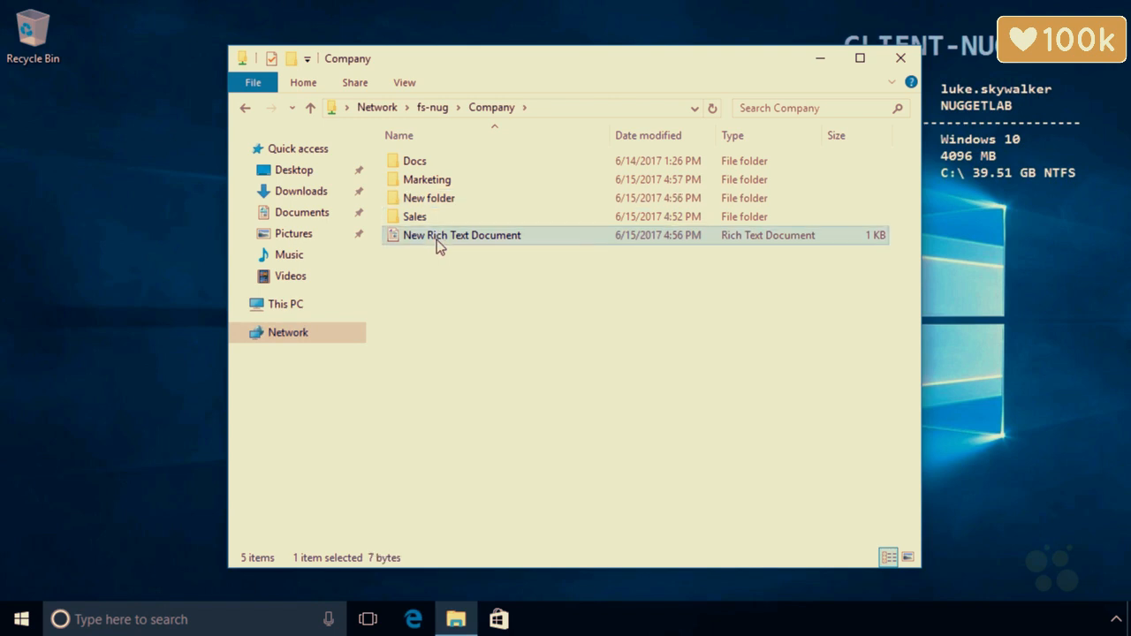
pyautogui.click(436, 182)
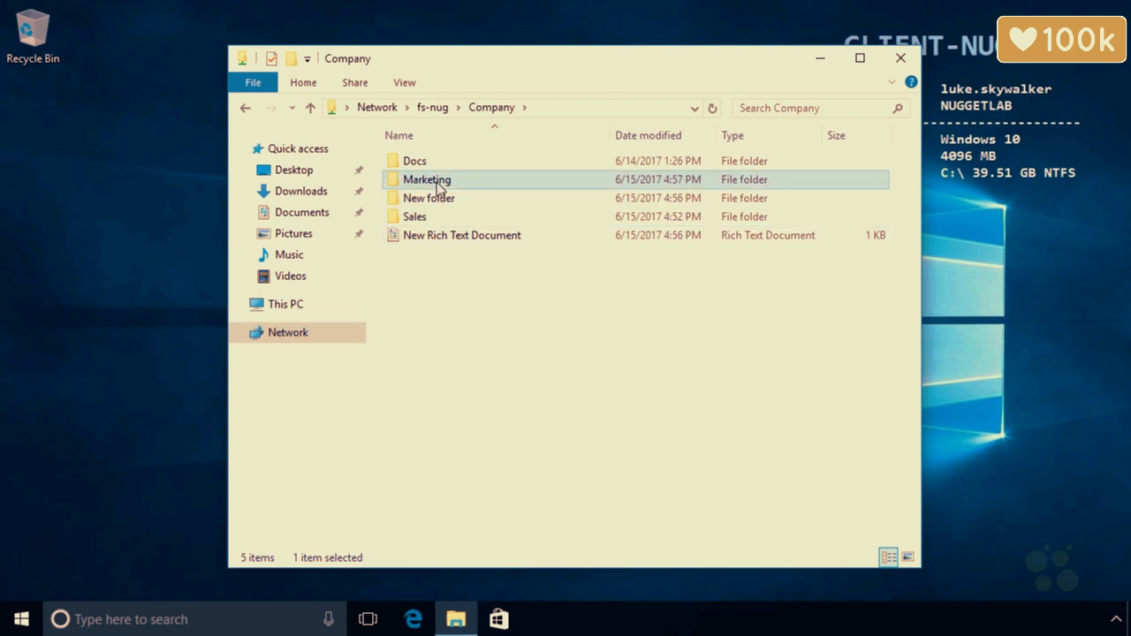
pyautogui.rightClick(437, 182)
pyautogui.click(508, 474)
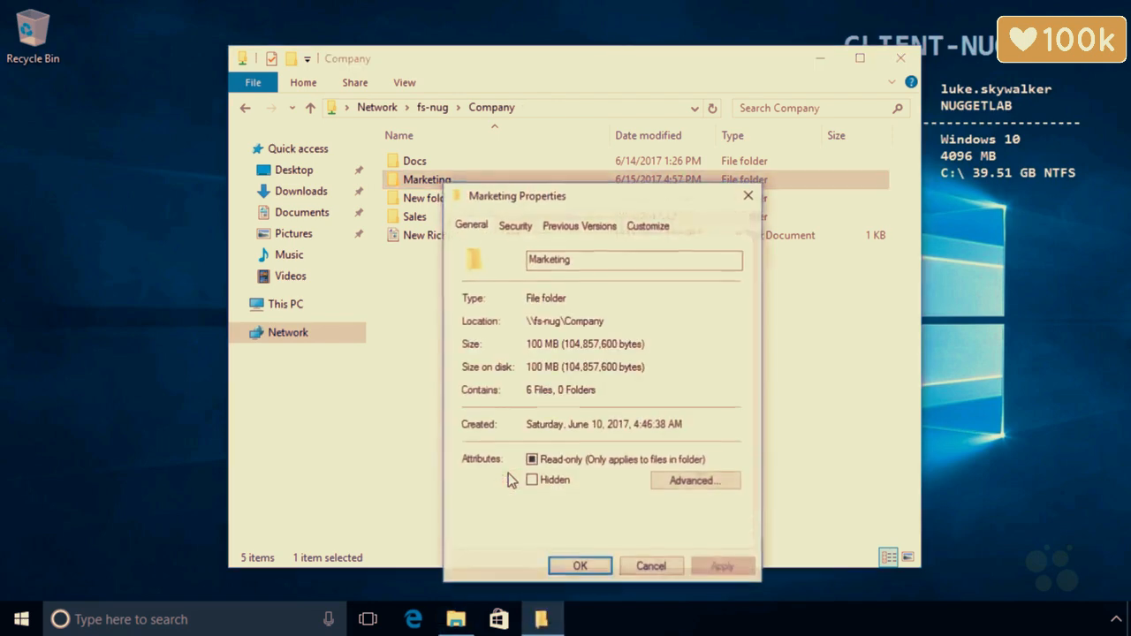
pyautogui.click(515, 226)
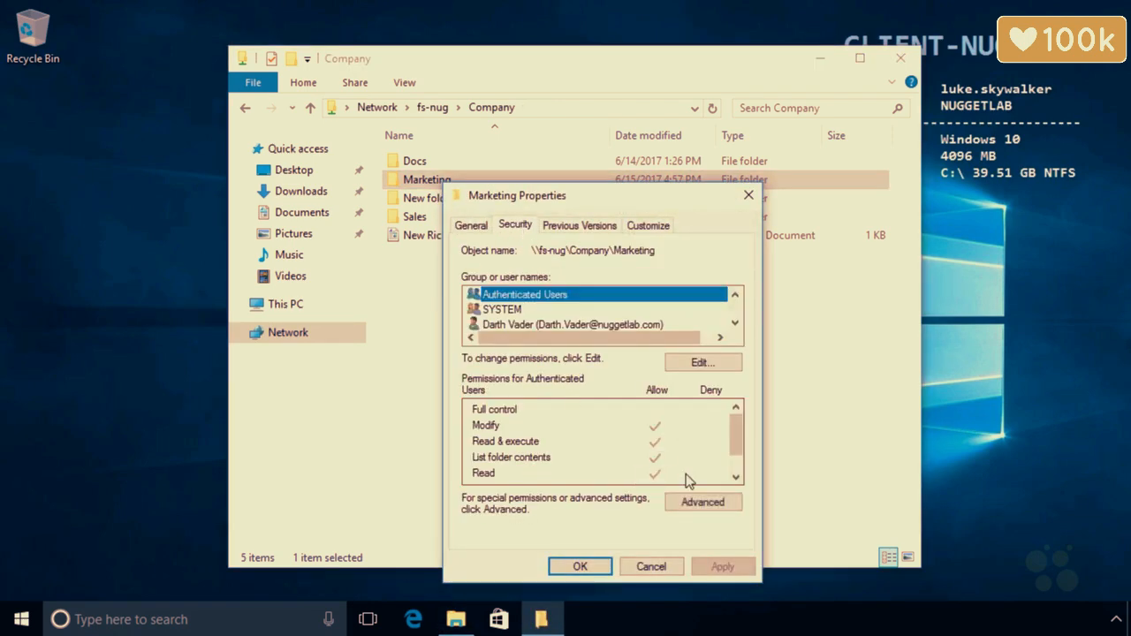
pyautogui.click(702, 503)
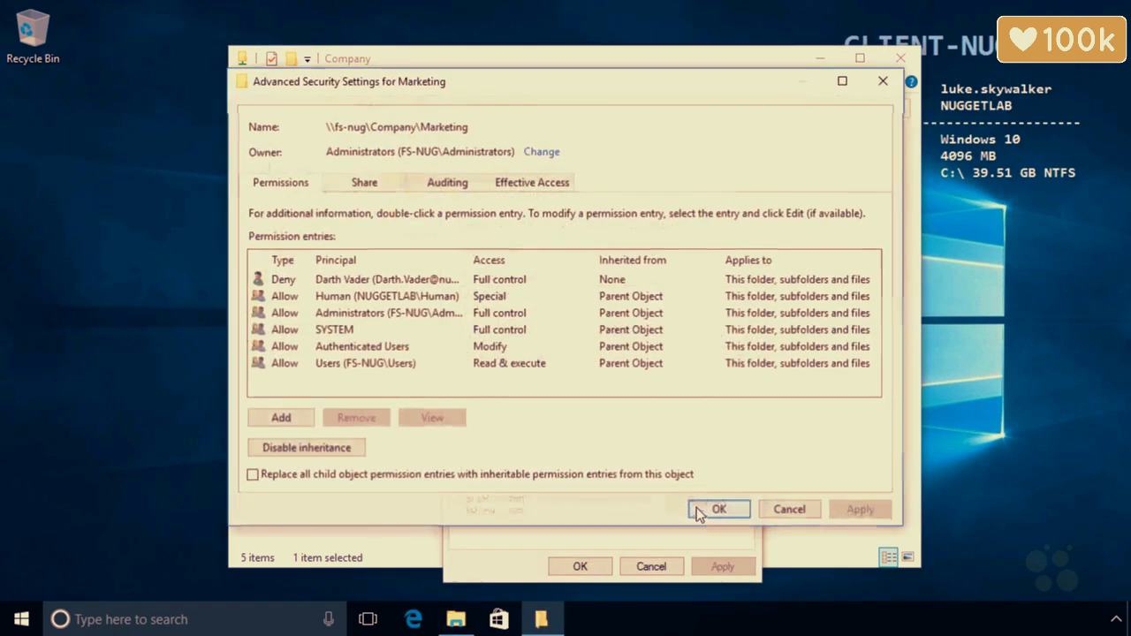
pyautogui.click(405, 283)
pyautogui.click(382, 417)
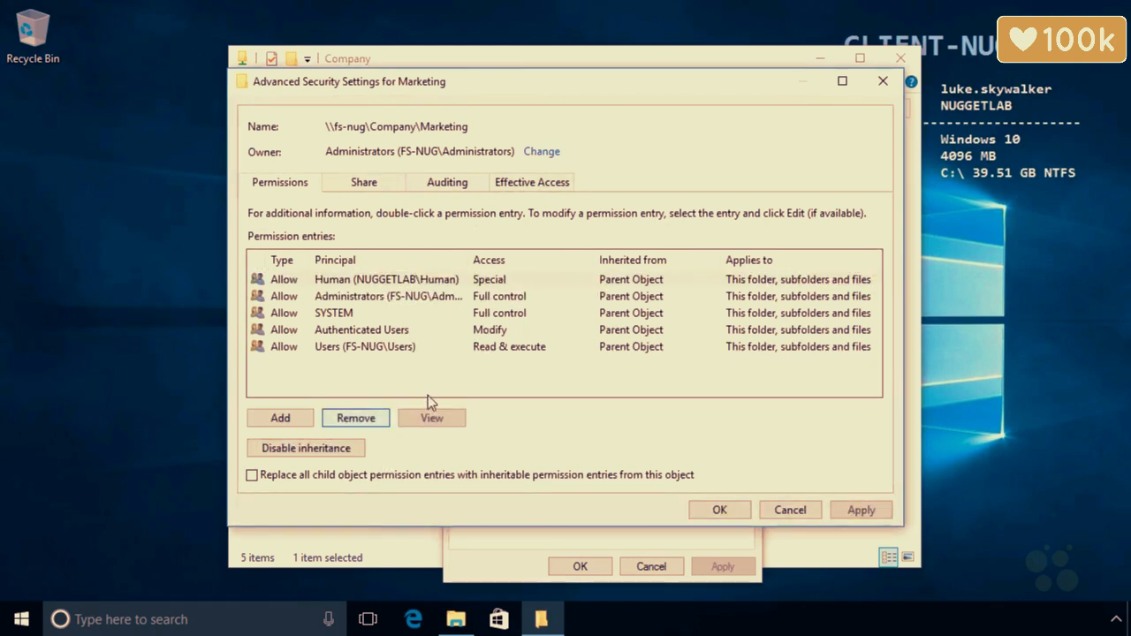
pyautogui.click(730, 512)
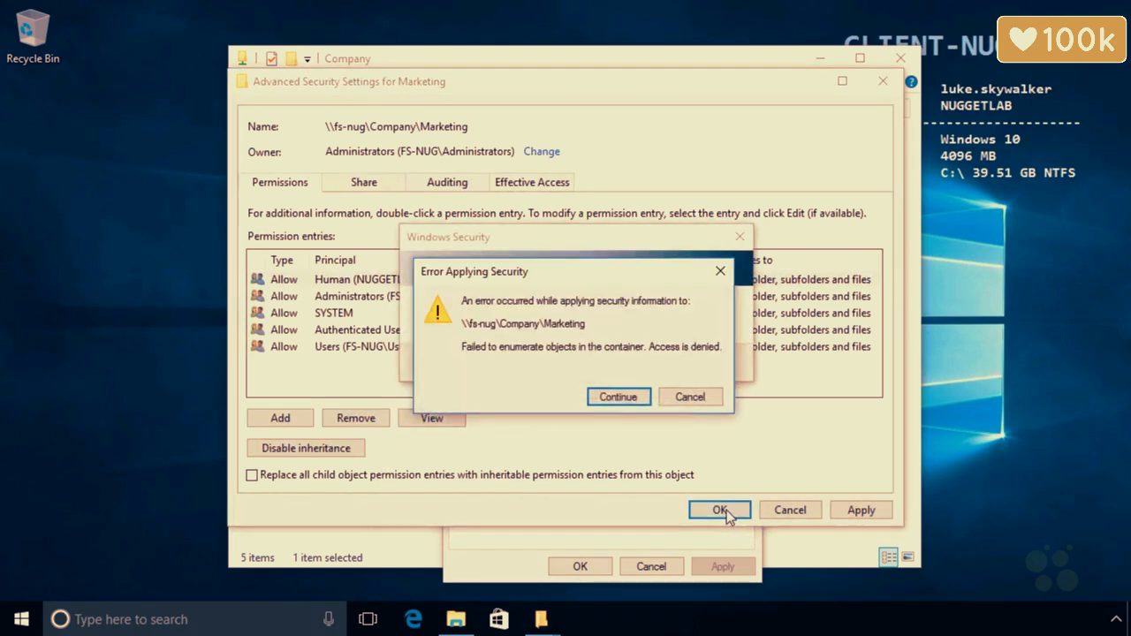
pyautogui.click(680, 400)
pyautogui.click(730, 397)
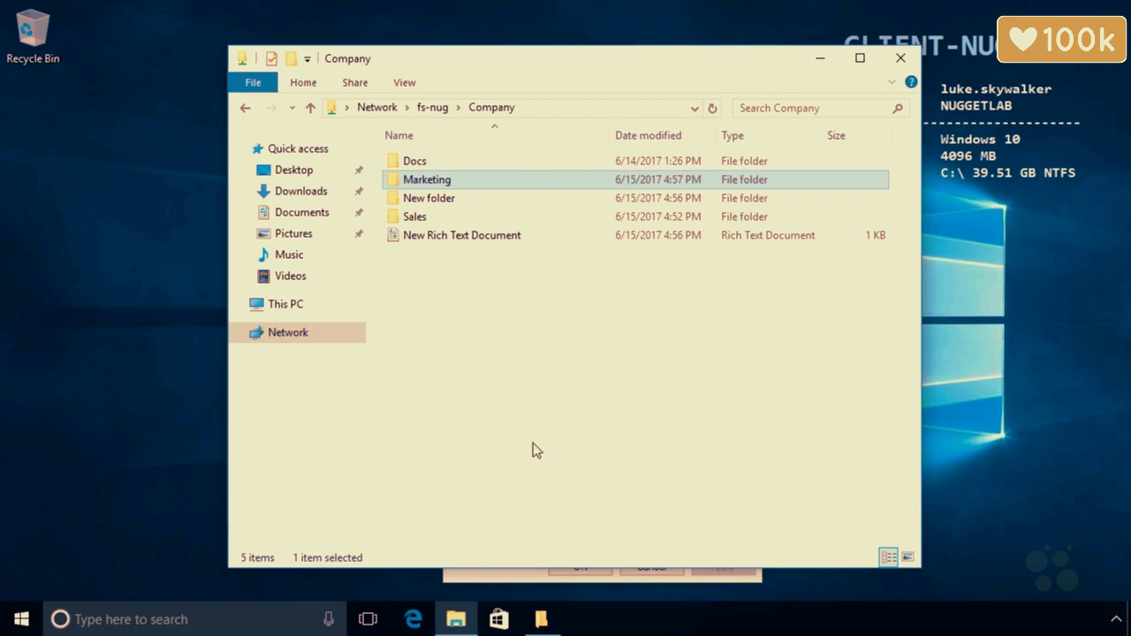
pyautogui.click(522, 578)
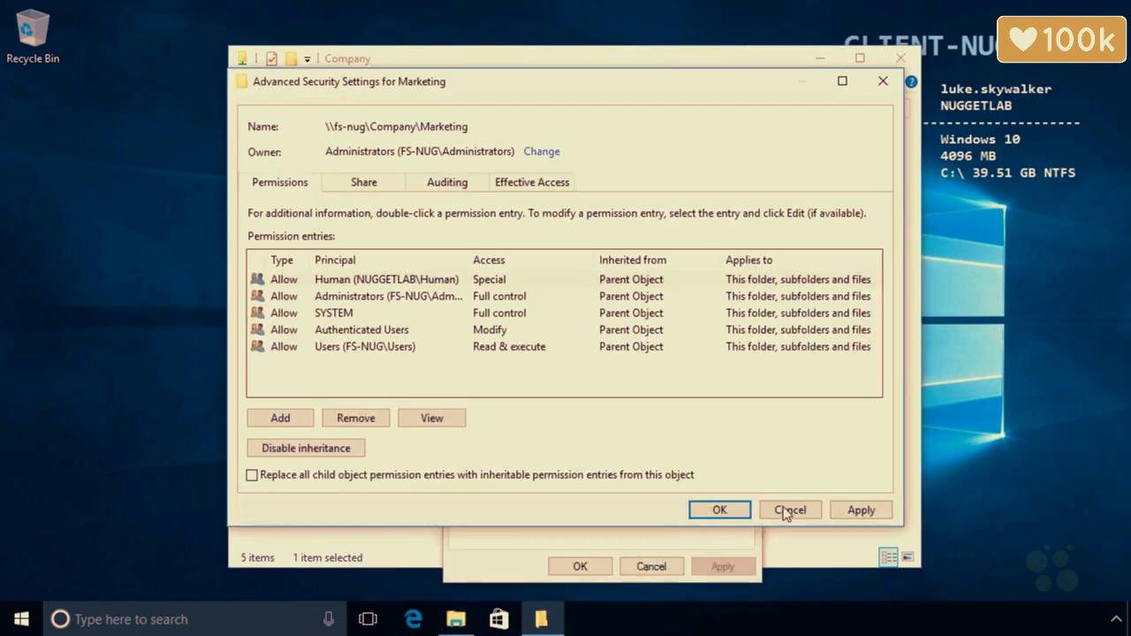
pyautogui.click(783, 510)
pyautogui.click(646, 564)
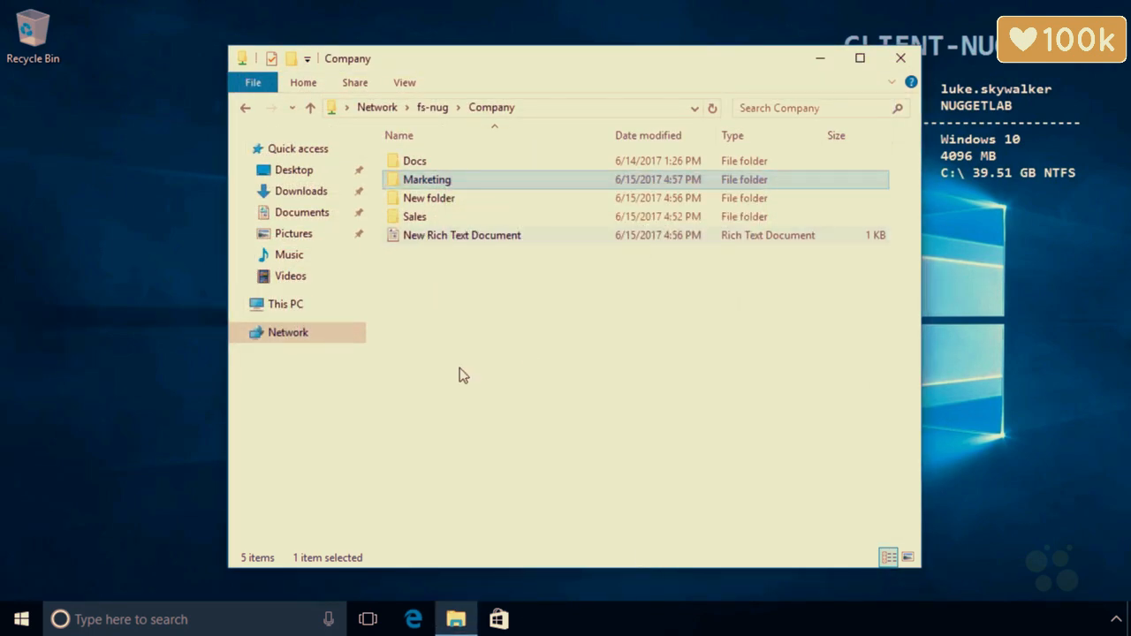
# Sign out of the current Windows 10 account from the Start context menu
pyautogui.rightClick(21, 618)
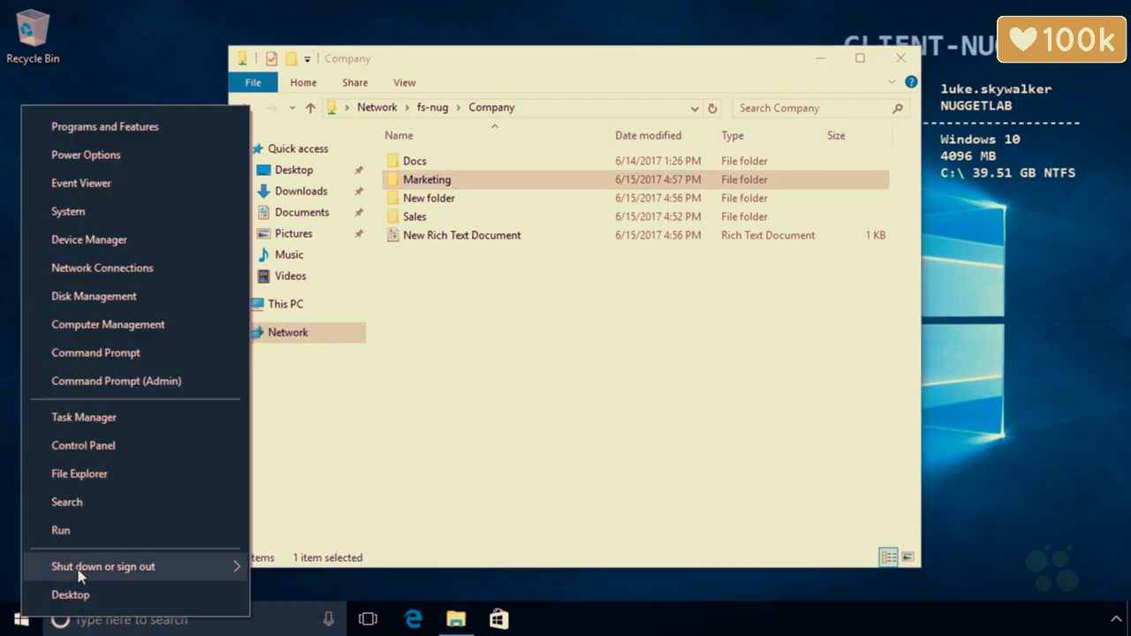
pyautogui.moveTo(79, 575)
pyautogui.click(308, 508)
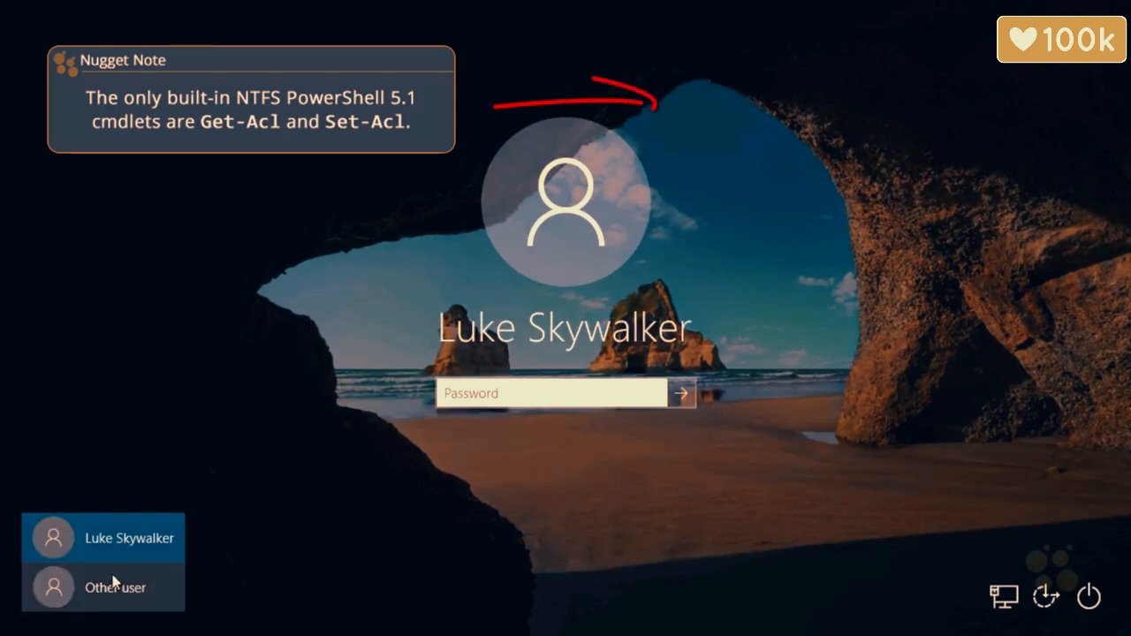
# Sign in as the second domain test account and open File Explorer
pyautogui.click(113, 582)
pyautogui.write('darth')
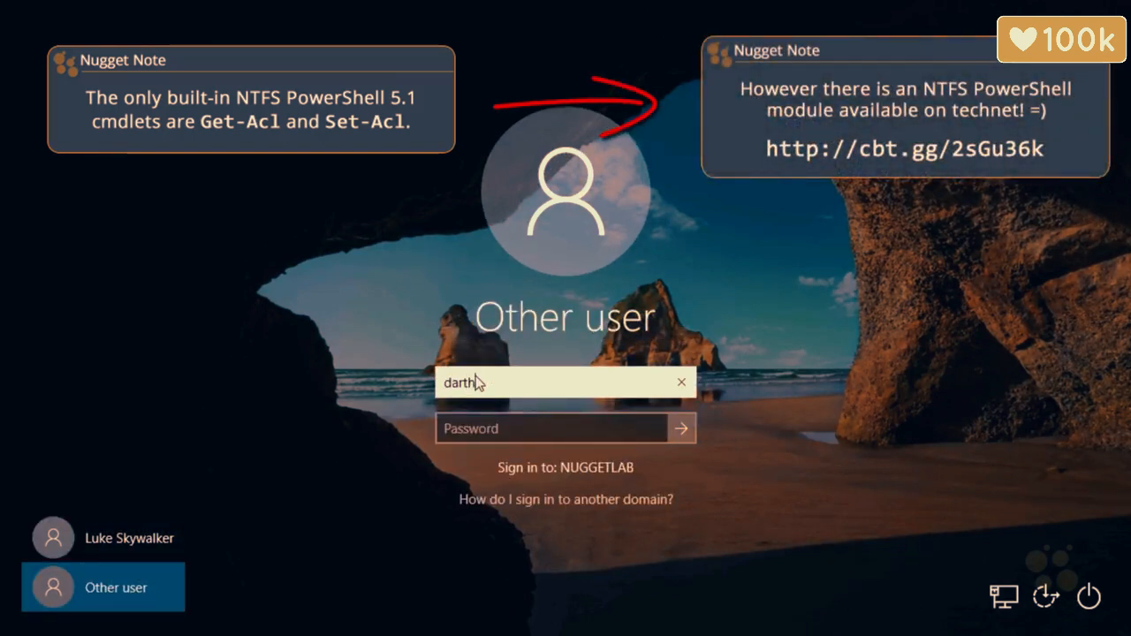
pyautogui.write('vader')
pyautogui.press('Tab')
pyautogui.write('***')
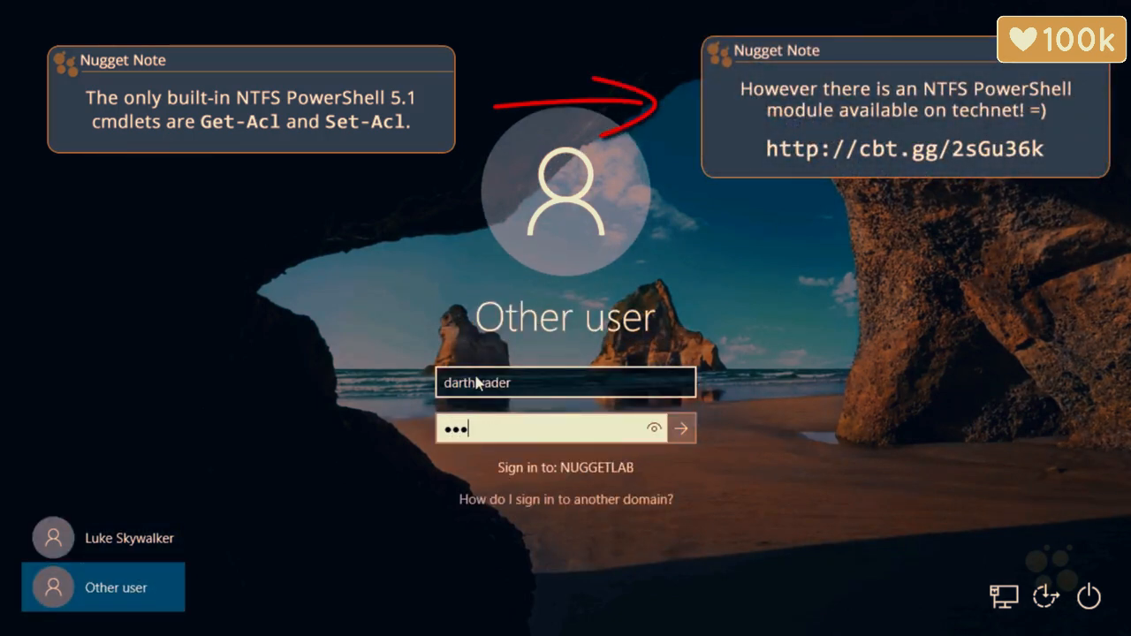
pyautogui.write('******')
pyautogui.press('Return')
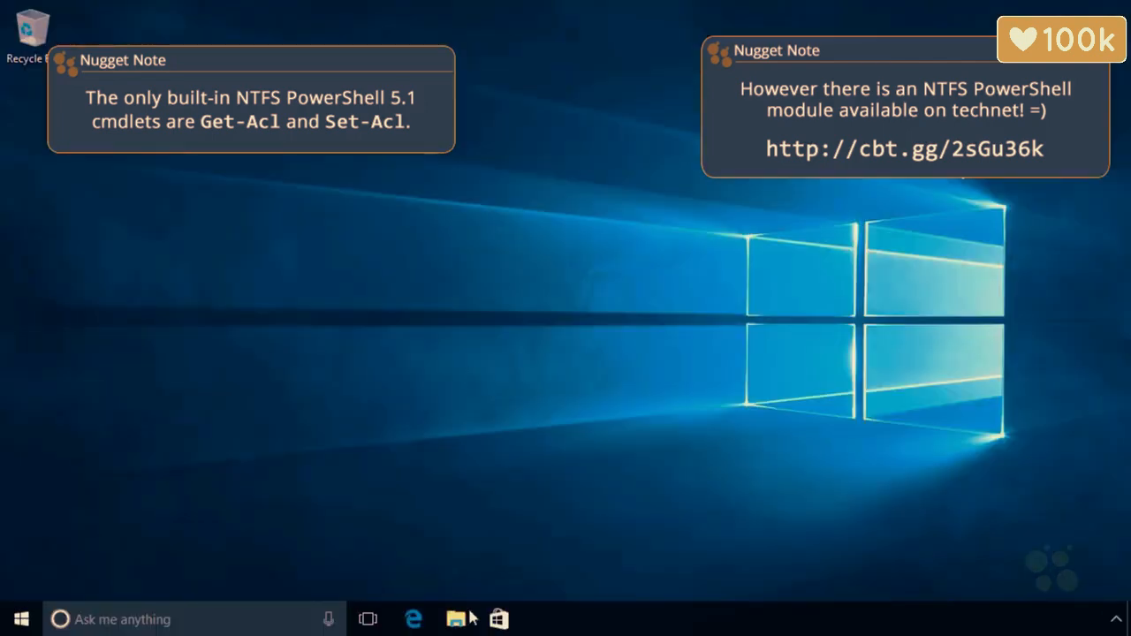
pyautogui.click(471, 617)
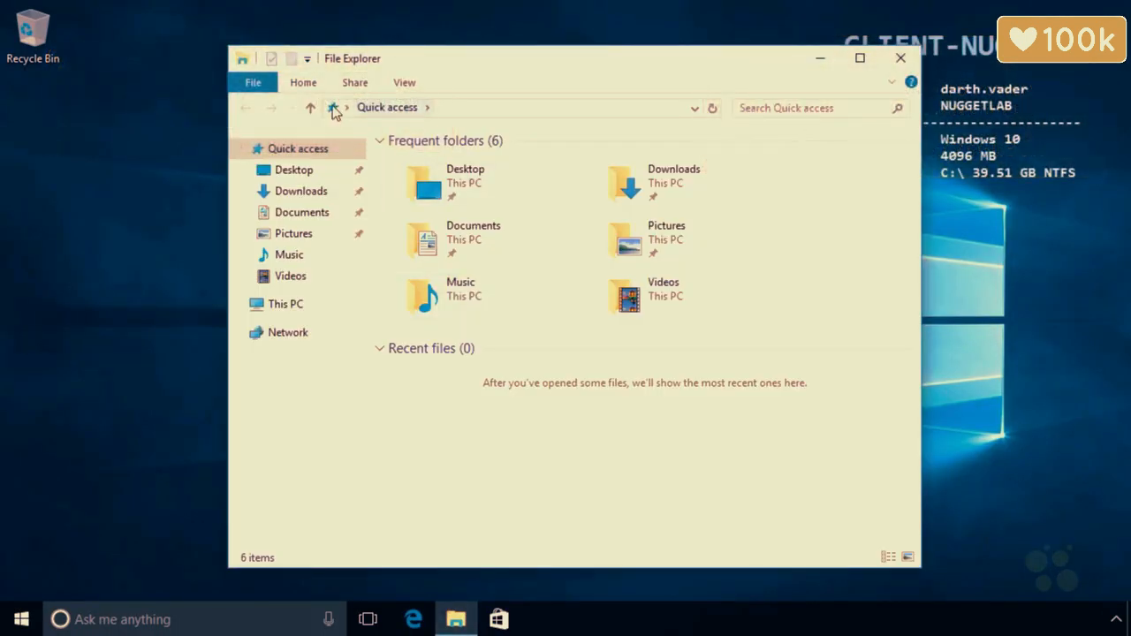
# Go to the fs-nug server and open Company\Sales, confirming Marketing is hidden
pyautogui.click(334, 109)
pyautogui.write('s-nug')
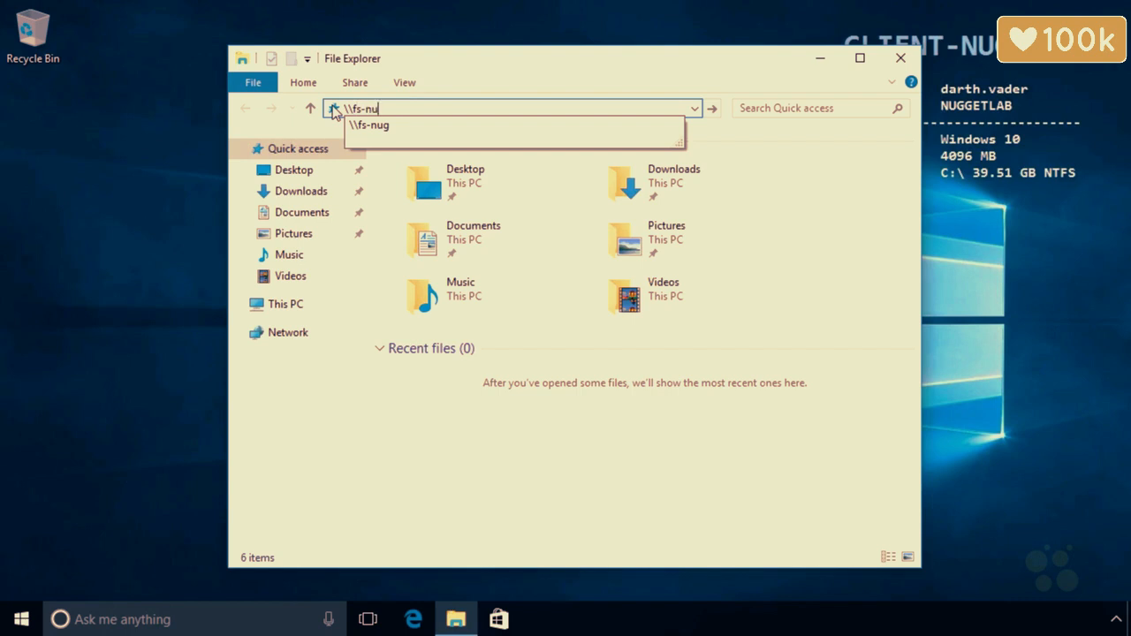
pyautogui.press('Return')
pyautogui.doubleClick(415, 171)
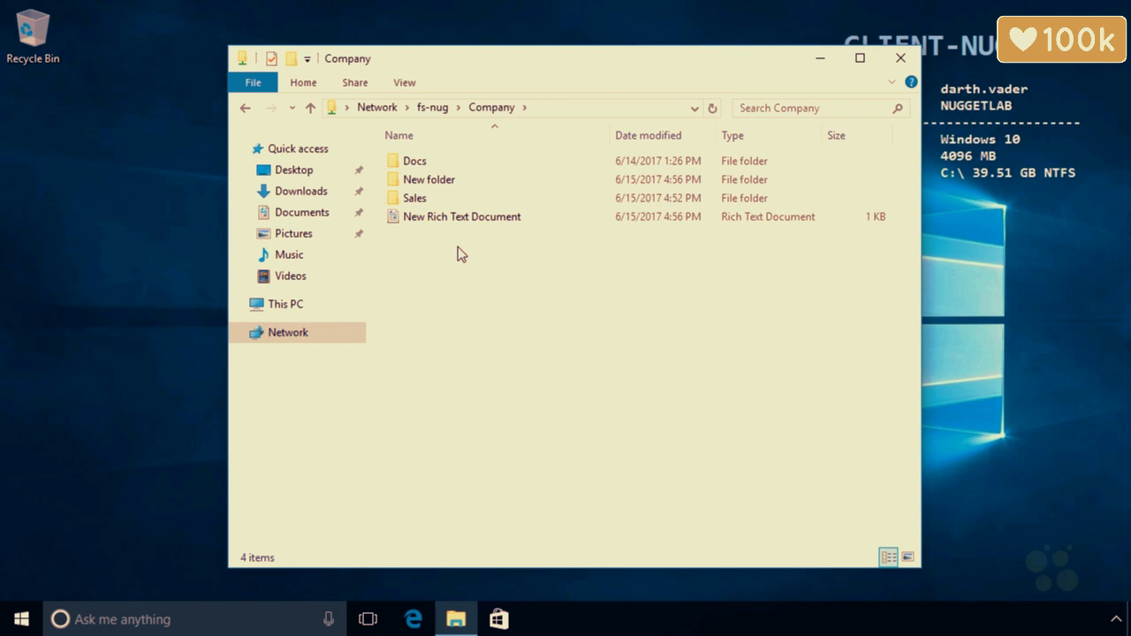
pyautogui.doubleClick(430, 199)
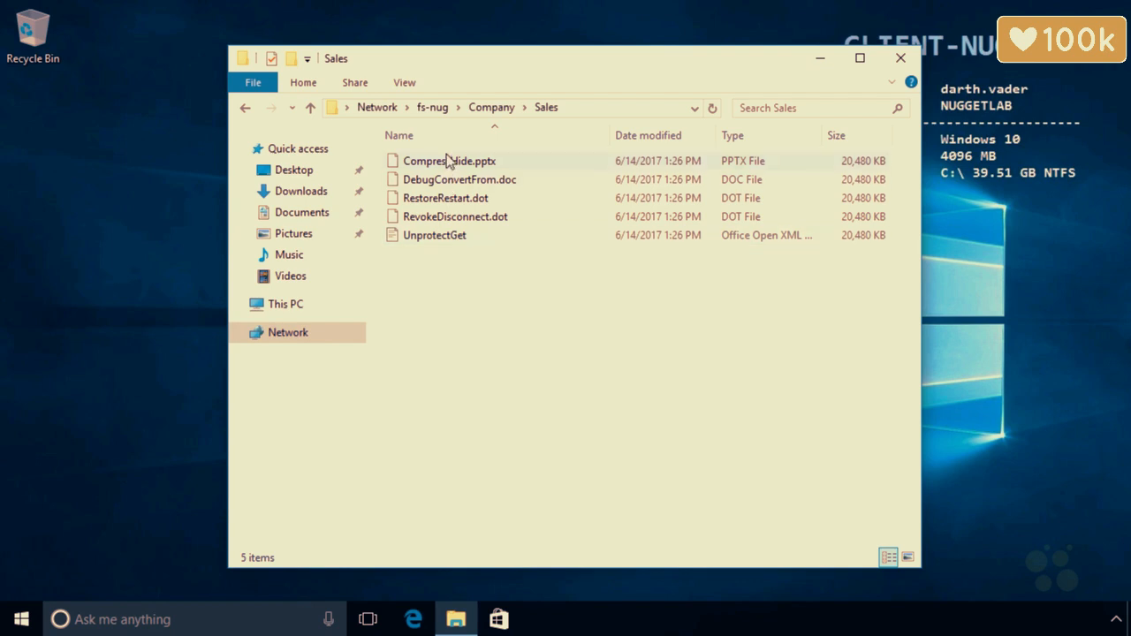
pyautogui.rightClick(495, 341)
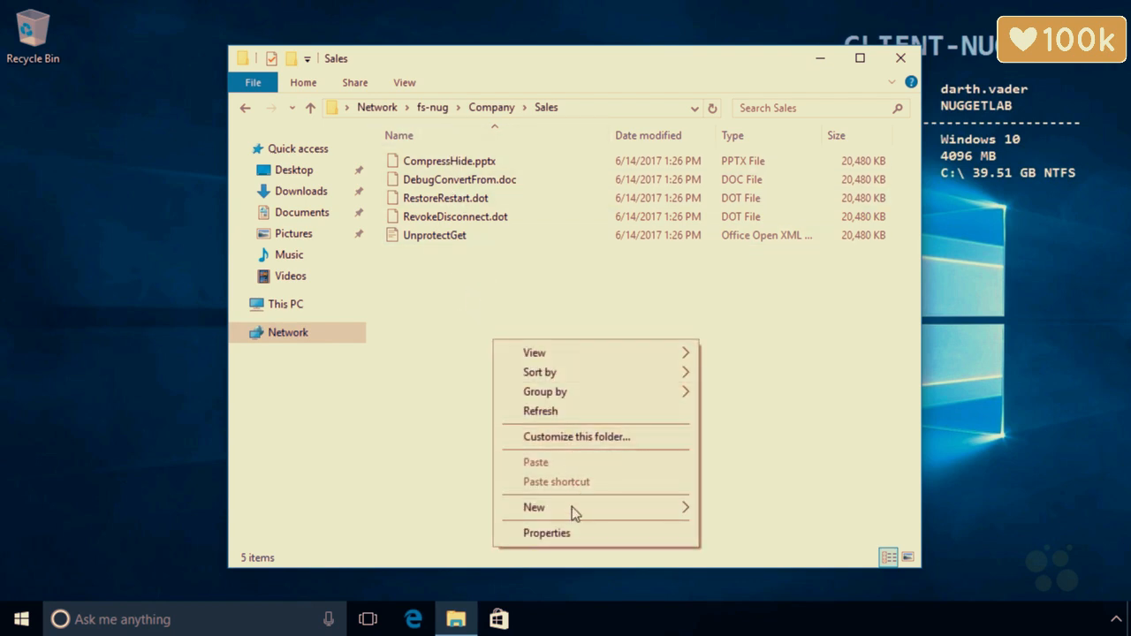
pyautogui.moveTo(574, 509)
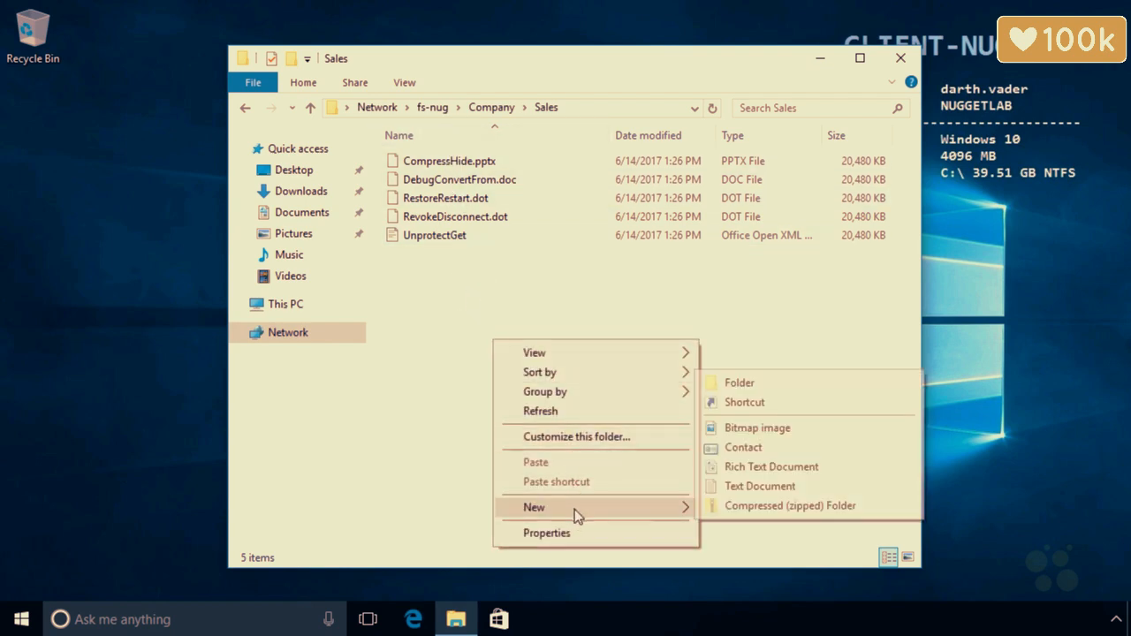
pyautogui.click(745, 485)
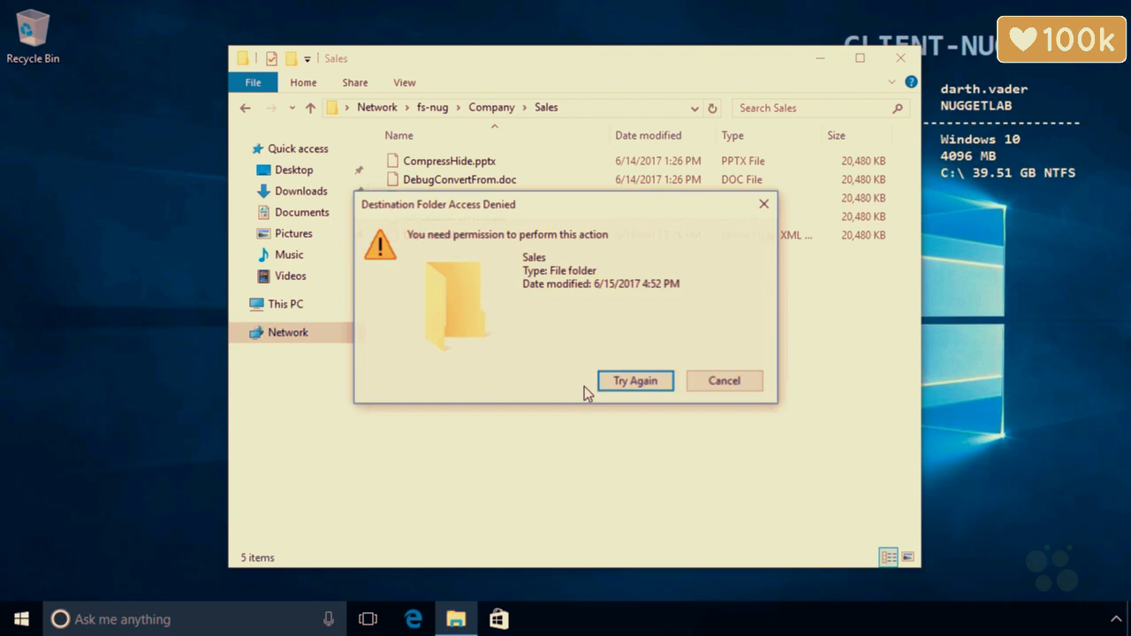
pyautogui.click(721, 383)
pyautogui.rightClick(496, 316)
pyautogui.moveTo(589, 485)
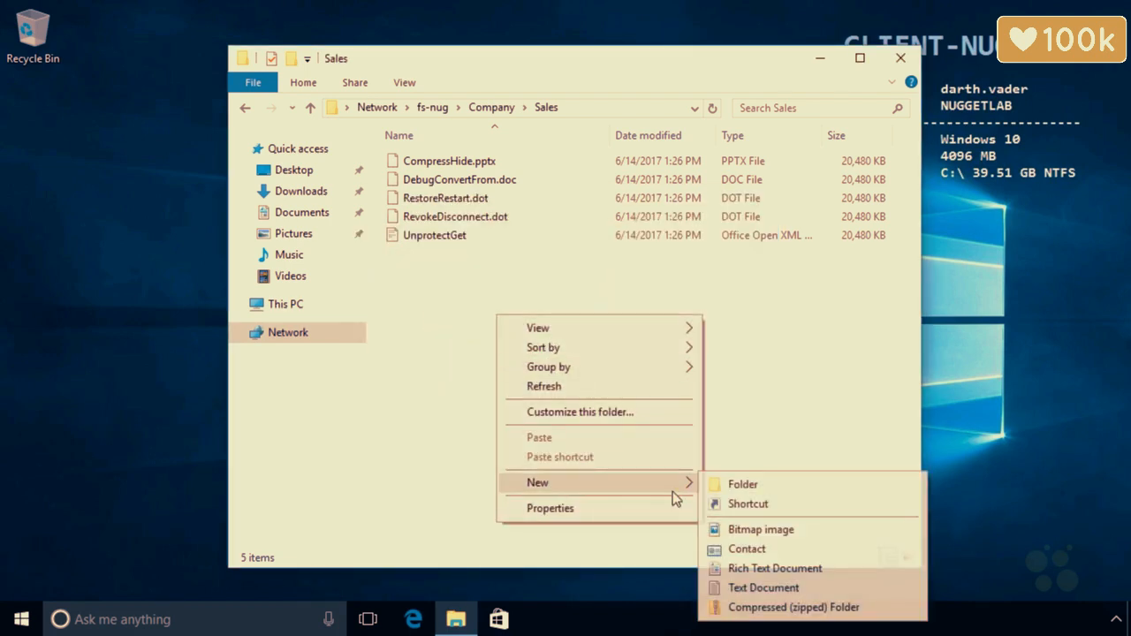
pyautogui.click(736, 484)
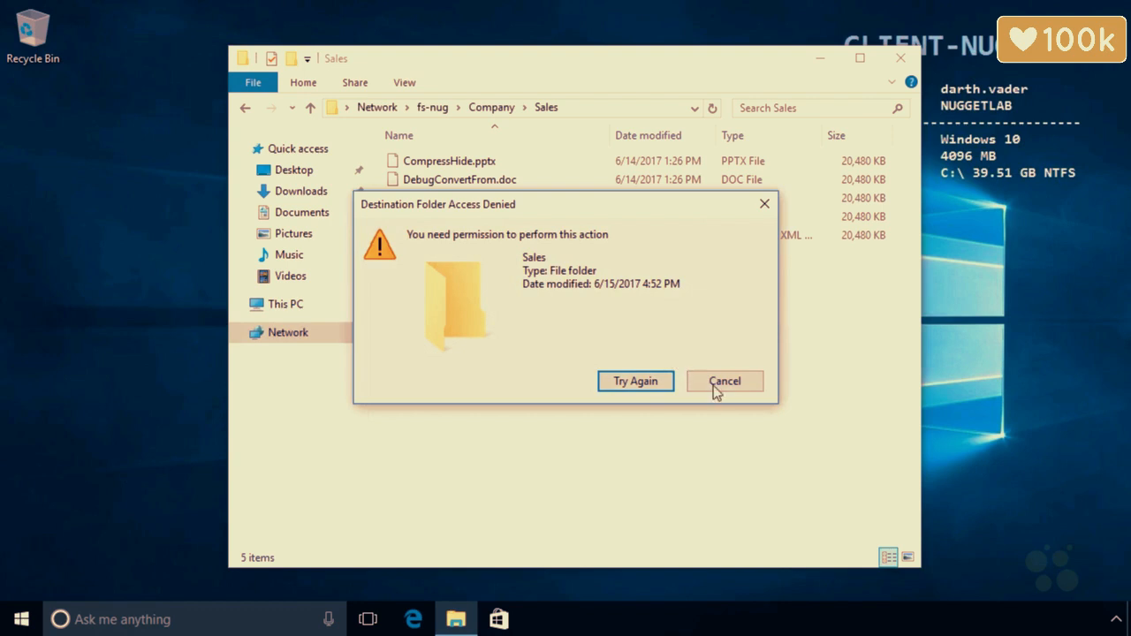
pyautogui.click(714, 387)
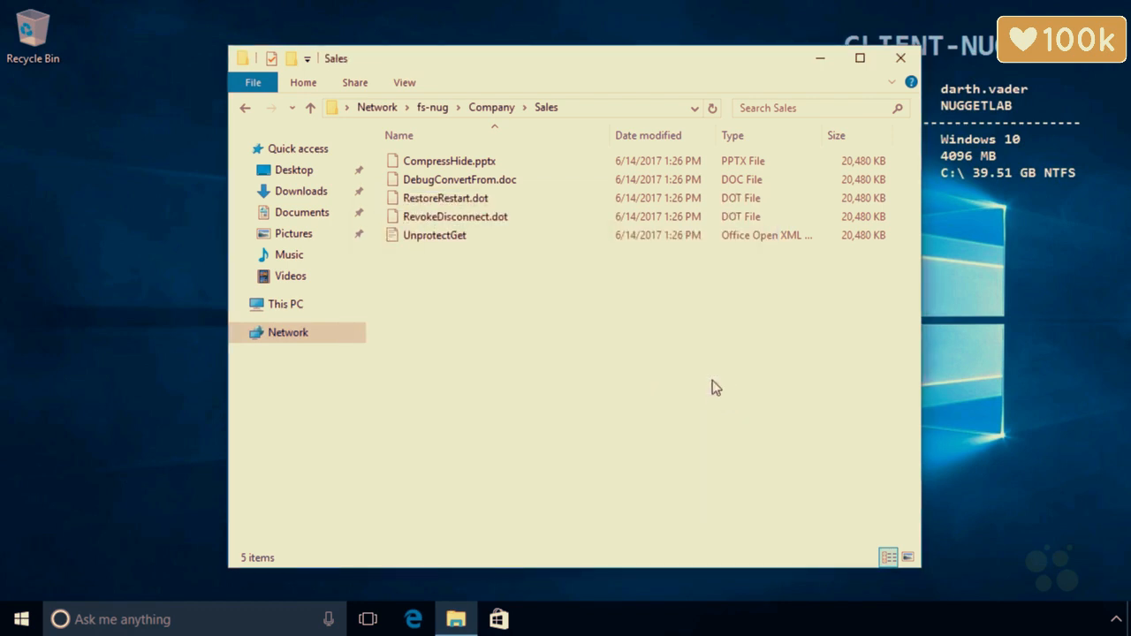